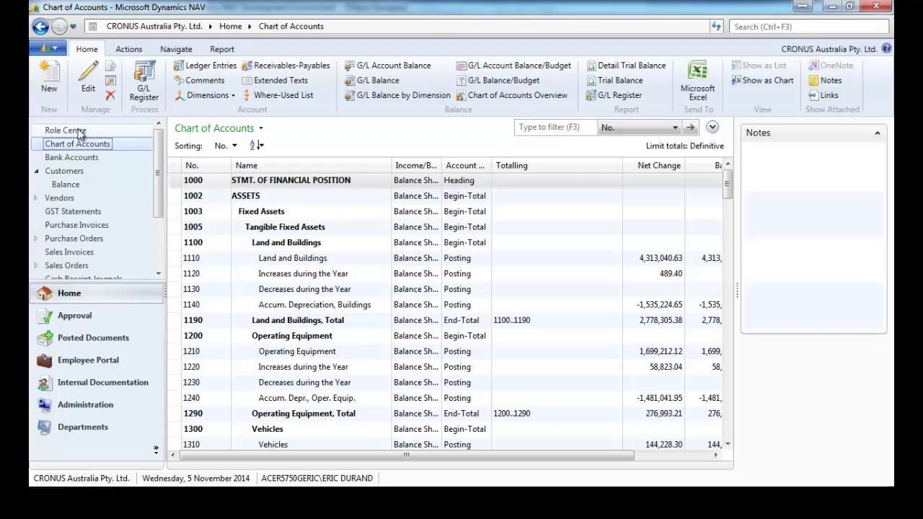
Return to the Bookkeeper Role Centre and view its Financial Ratios chart of Debt to Equity
{"action": "left_click", "coordinate": [80, 131]}
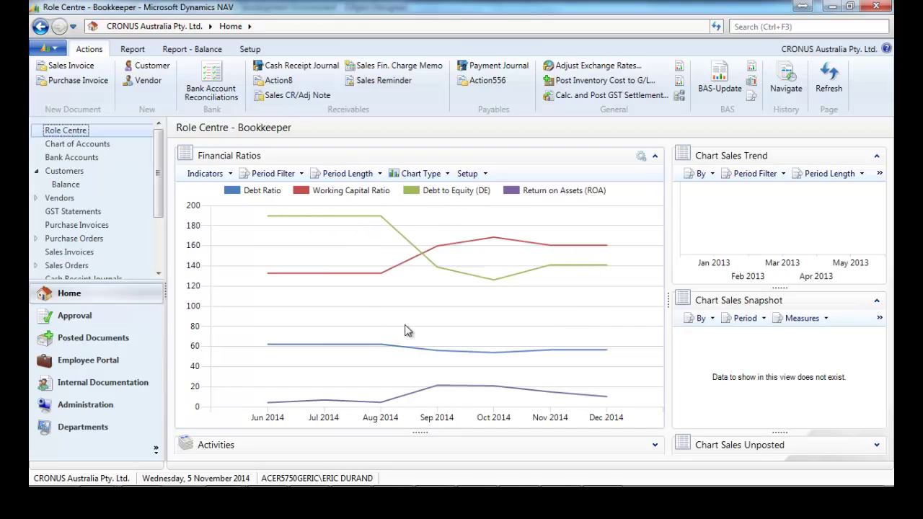
{"action": "mouse_move", "coordinate": [335, 221]}
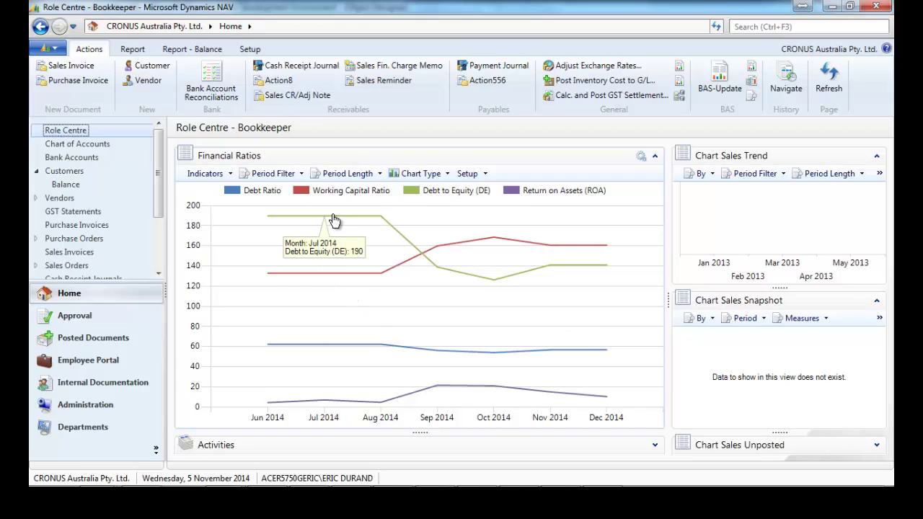
{"action": "mouse_move", "coordinate": [374, 220]}
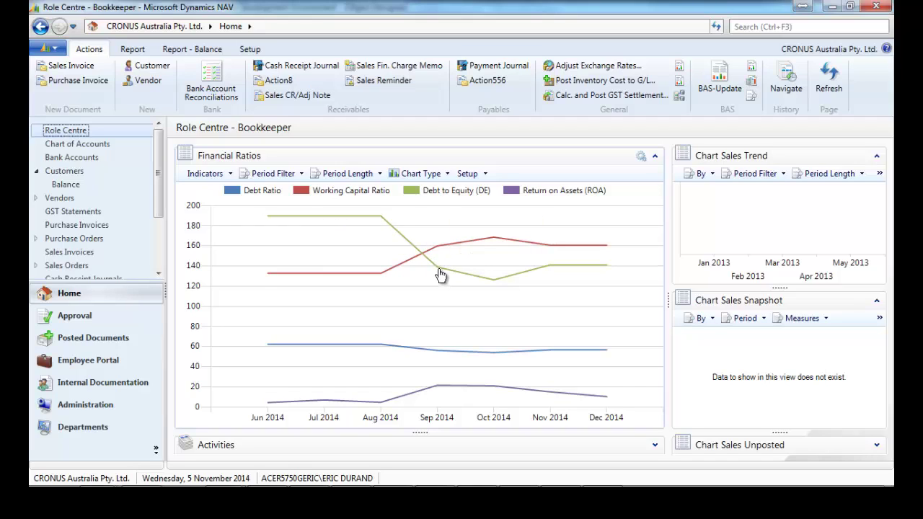
{"action": "mouse_move", "coordinate": [439, 272]}
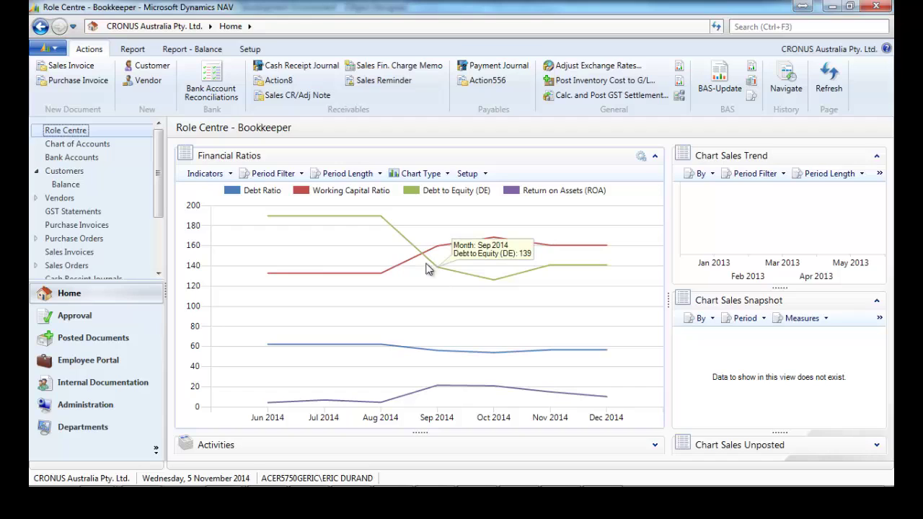
Choose Gross Profit Margin, Net Profit Margin, ROA and ROE as the ratio chart's indicators
{"action": "left_click", "coordinate": [231, 176]}
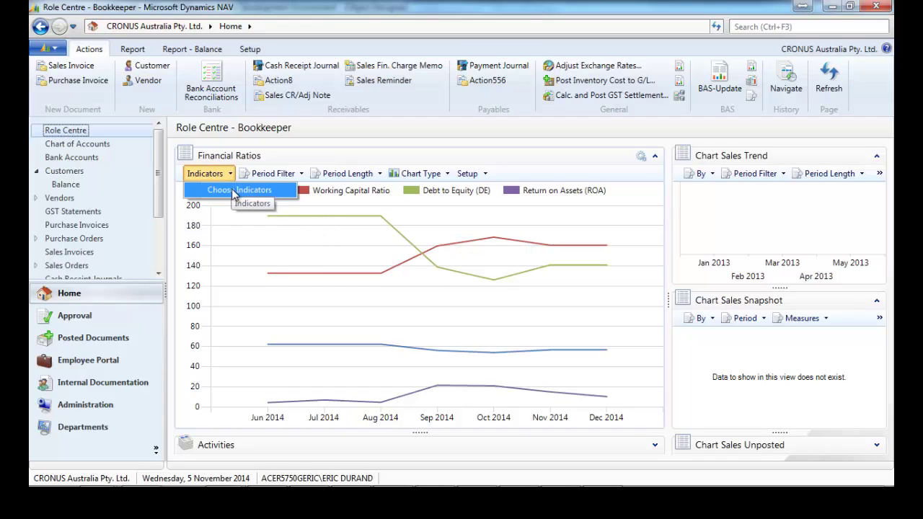
{"action": "left_click", "coordinate": [236, 194]}
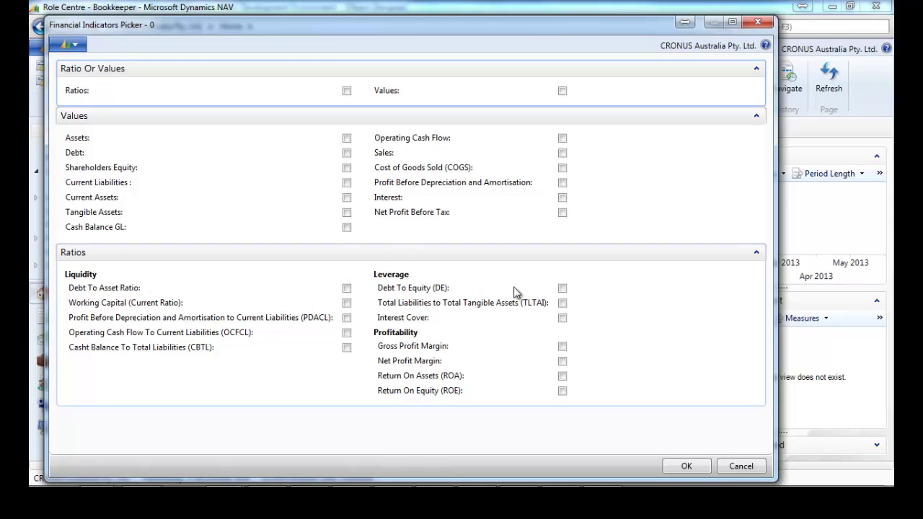
{"action": "left_click", "coordinate": [564, 348]}
{"action": "left_click", "coordinate": [564, 362]}
{"action": "left_click", "coordinate": [563, 376]}
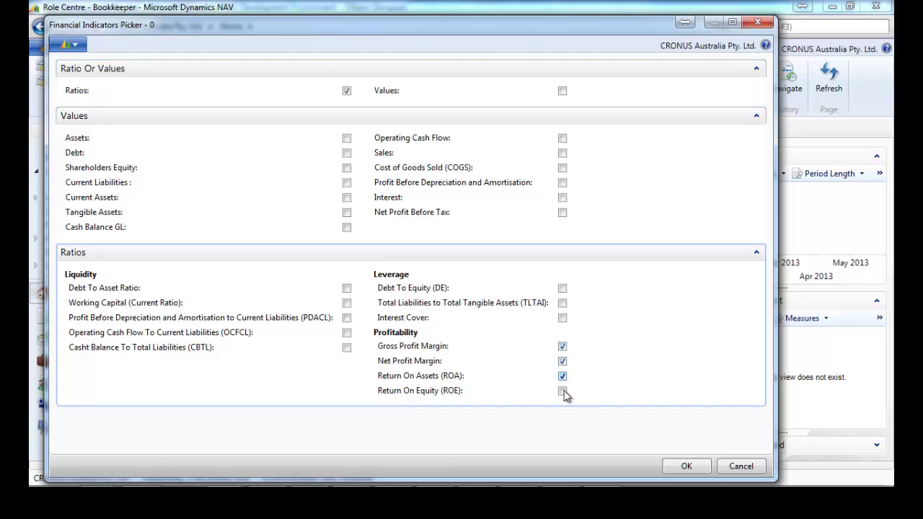
{"action": "left_click", "coordinate": [564, 391]}
{"action": "left_click", "coordinate": [687, 466]}
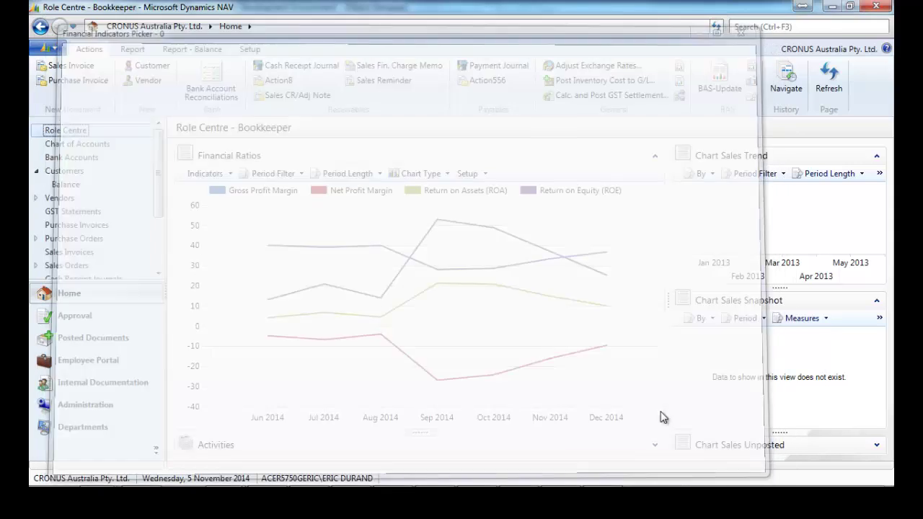
{"action": "mouse_move", "coordinate": [447, 228]}
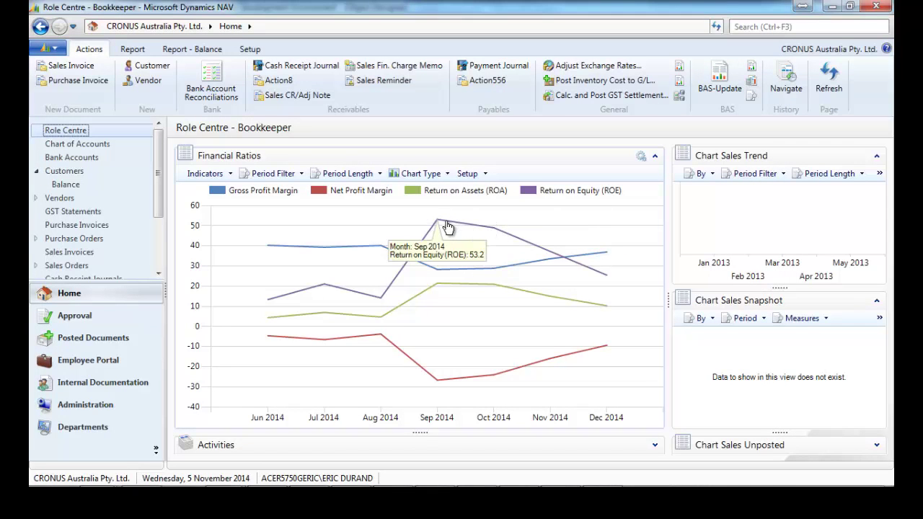
{"action": "mouse_move", "coordinate": [474, 232]}
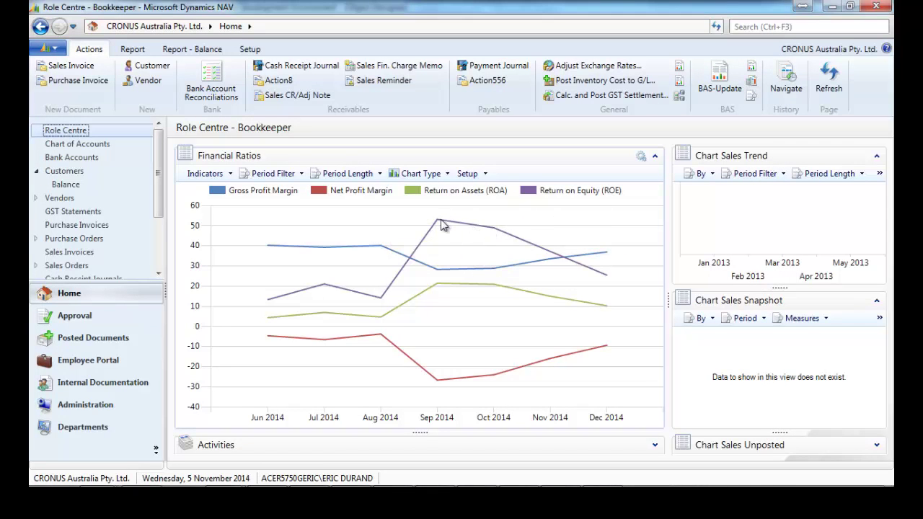
Show the ratios chart by Quarter with a custom date filter starting 010113
{"action": "left_click", "coordinate": [381, 177]}
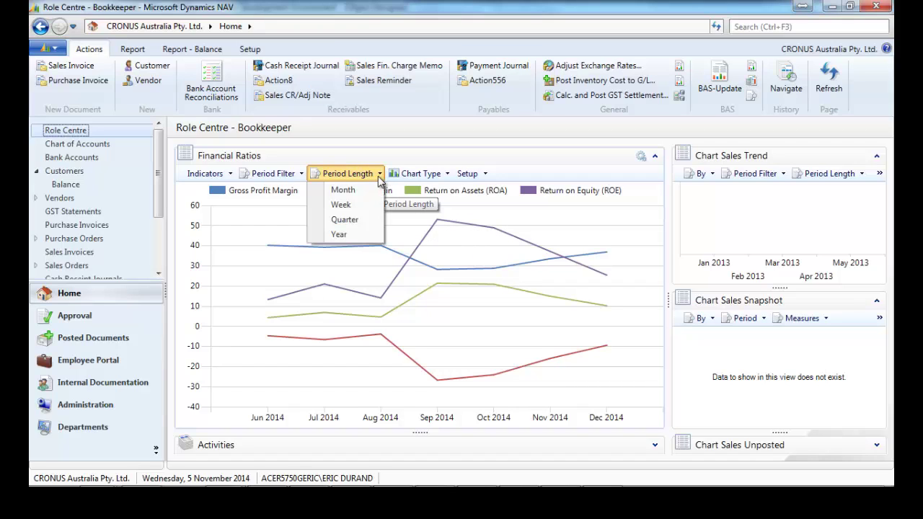
{"action": "left_click", "coordinate": [351, 224]}
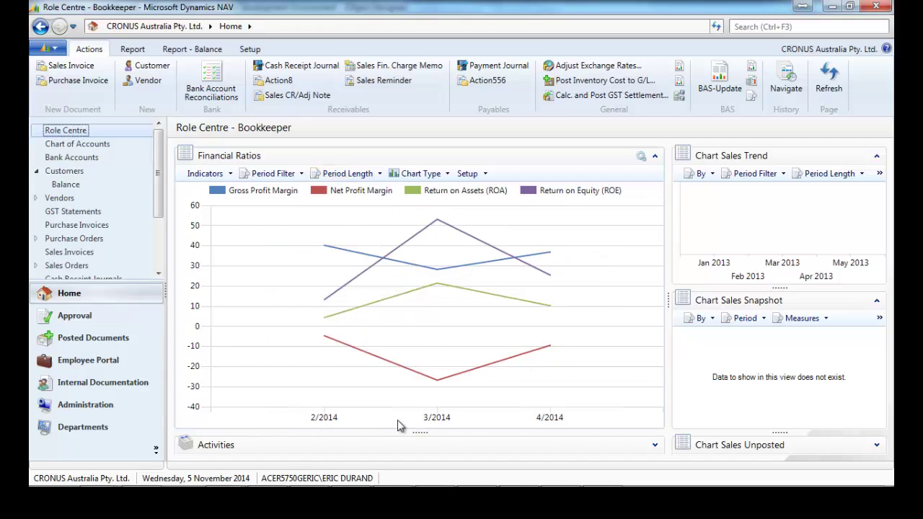
{"action": "left_click", "coordinate": [296, 175]}
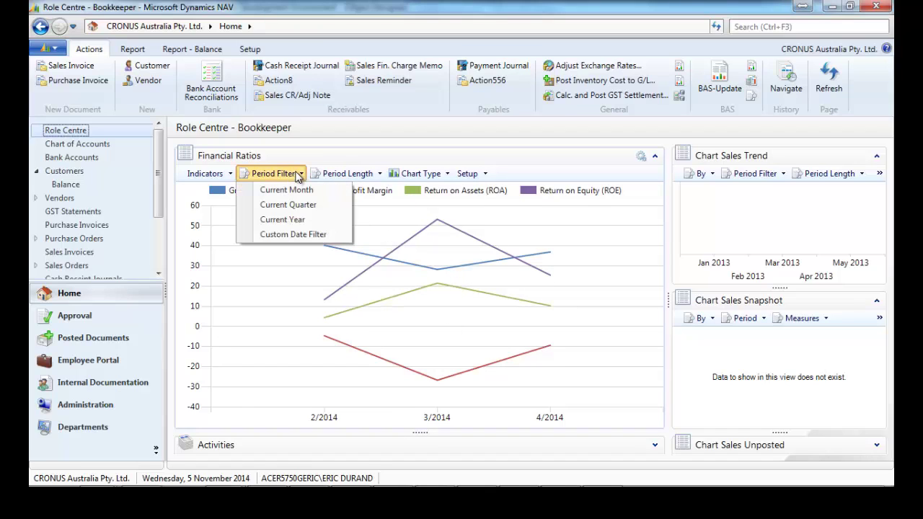
{"action": "left_click", "coordinate": [297, 235]}
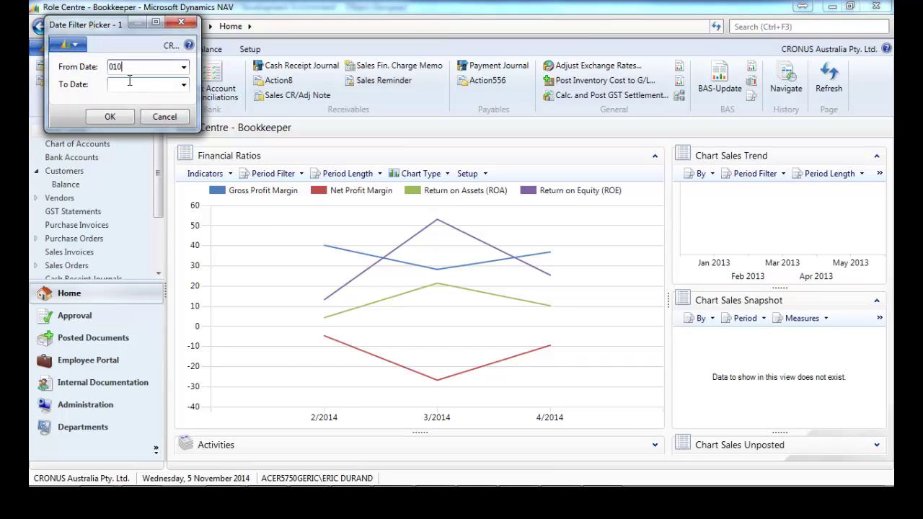
{"action": "left_click", "coordinate": [130, 82]}
{"action": "left_click", "coordinate": [110, 118]}
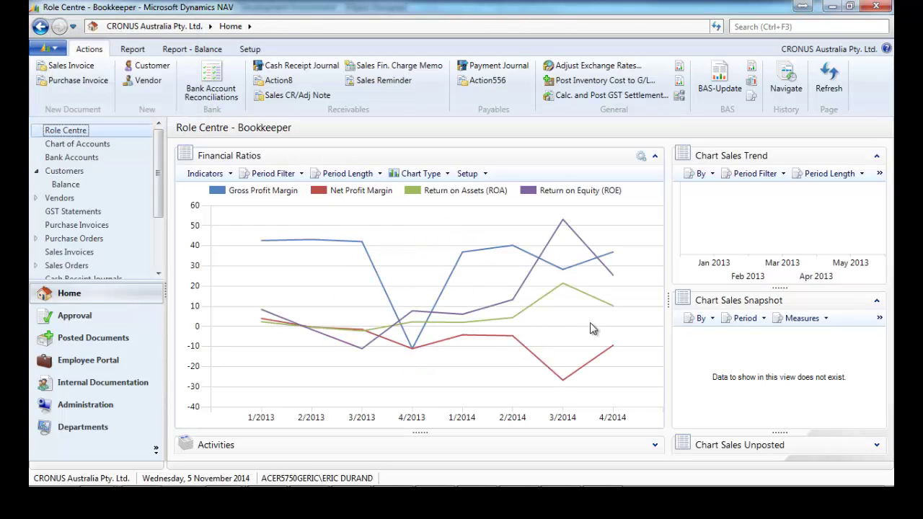
{"action": "left_click", "coordinate": [446, 176]}
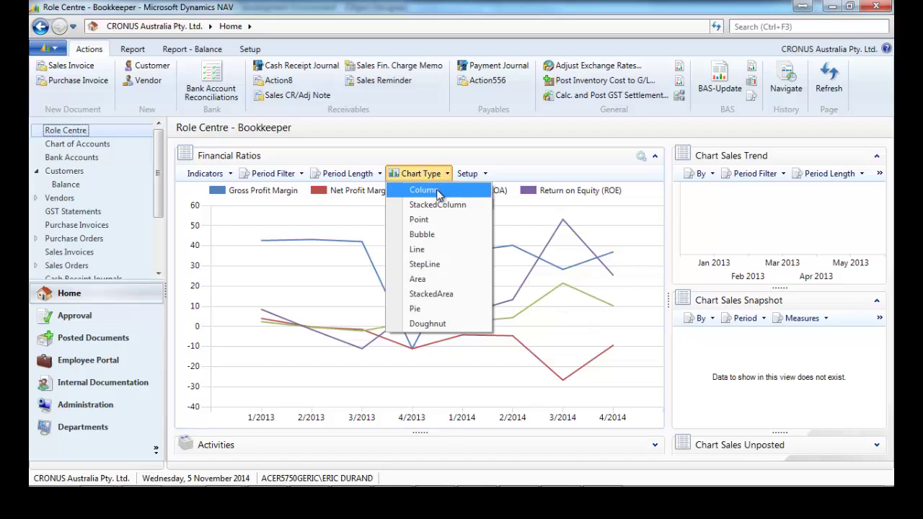
{"action": "left_click", "coordinate": [429, 189]}
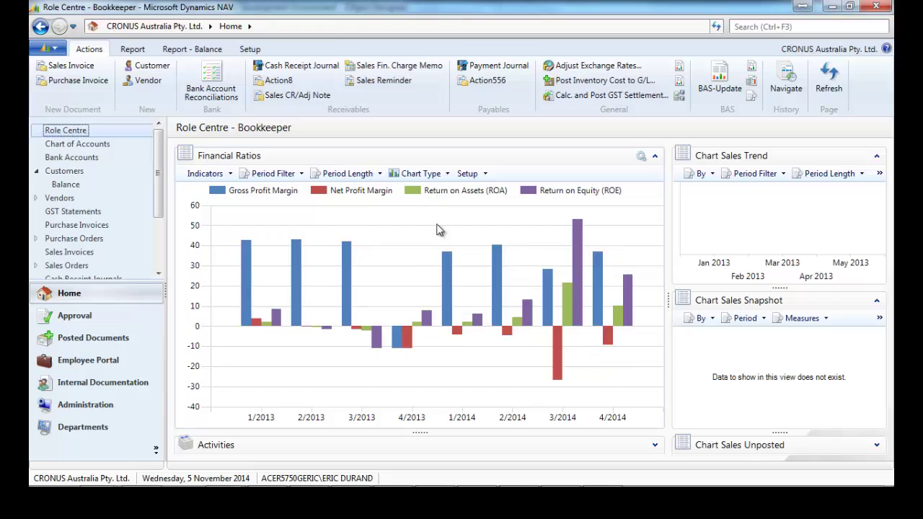
{"action": "left_click", "coordinate": [448, 175]}
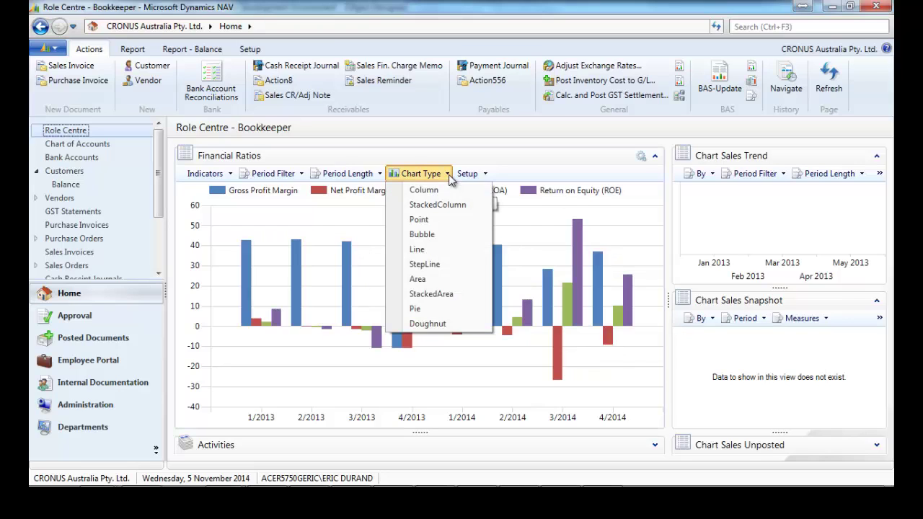
{"action": "left_click", "coordinate": [431, 253]}
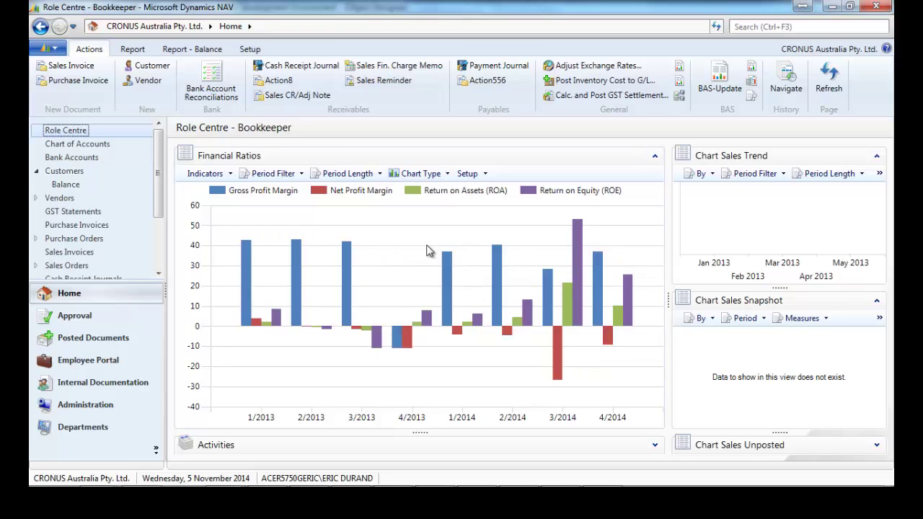
{"action": "left_click", "coordinate": [233, 176]}
Choose Assets, Debt, Shareholders Equity and Current Assets as the chart's value indicators
{"action": "left_click", "coordinate": [241, 192]}
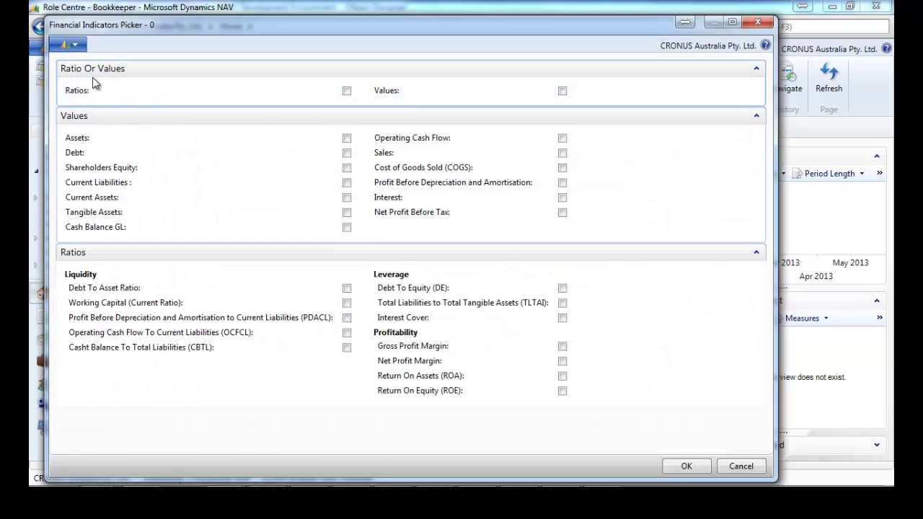
{"action": "left_click", "coordinate": [347, 138]}
{"action": "left_click", "coordinate": [347, 153]}
{"action": "left_click", "coordinate": [347, 168]}
{"action": "left_click", "coordinate": [347, 197]}
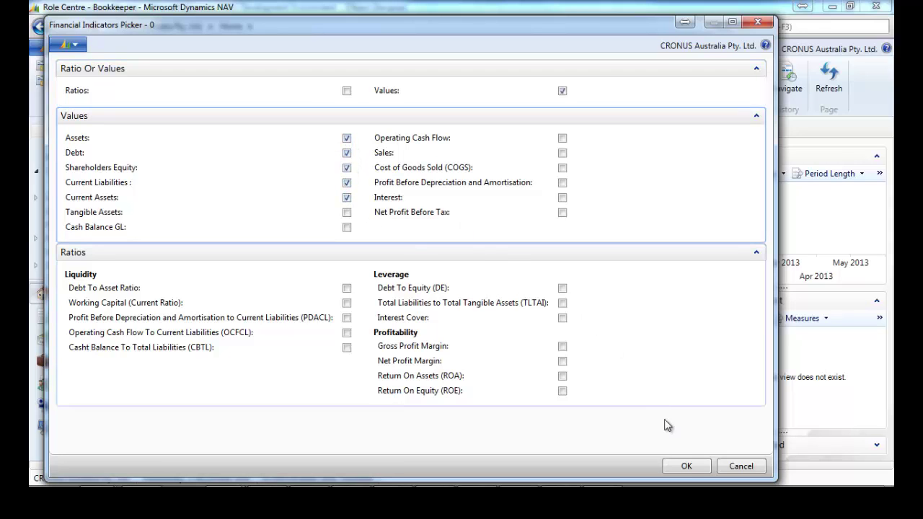
{"action": "left_click", "coordinate": [686, 467]}
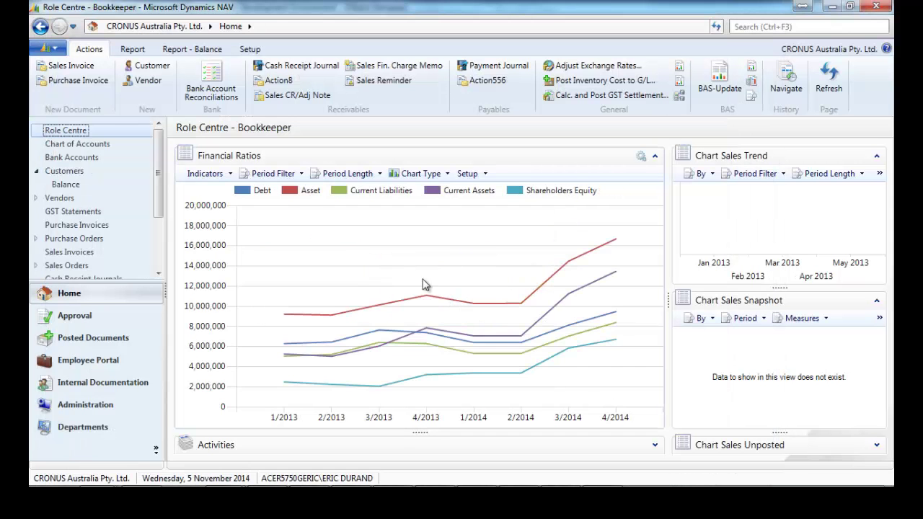
{"action": "mouse_move", "coordinate": [569, 350]}
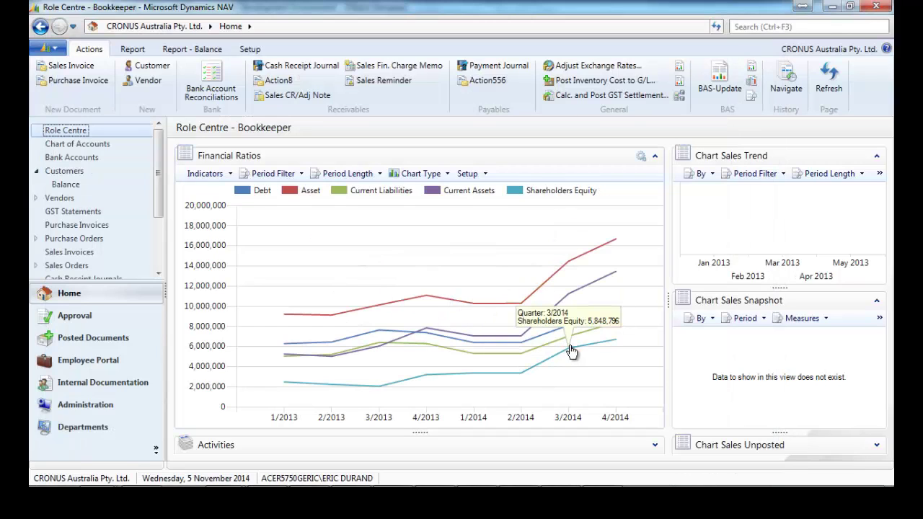
Review the Financial Indicators reporting setup and Asset GL Account lookup, then close it unchanged
{"action": "left_click", "coordinate": [486, 174]}
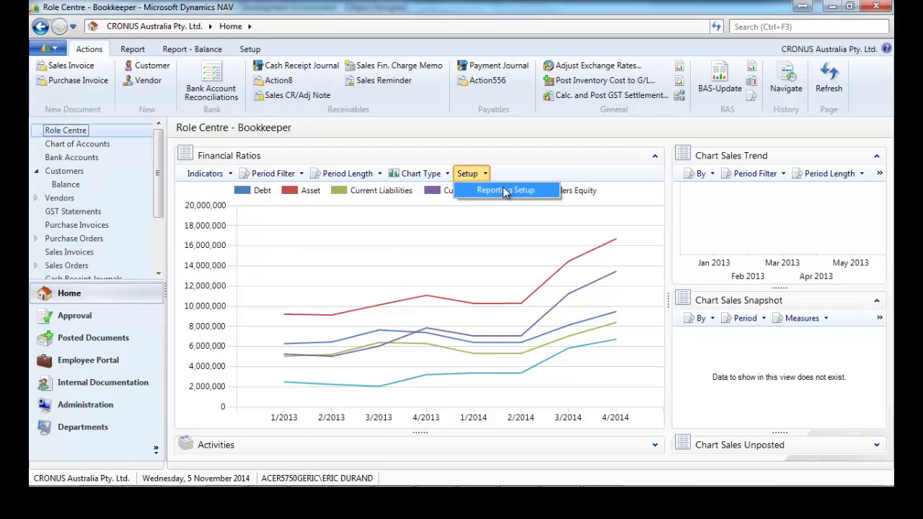
{"action": "left_click", "coordinate": [505, 190]}
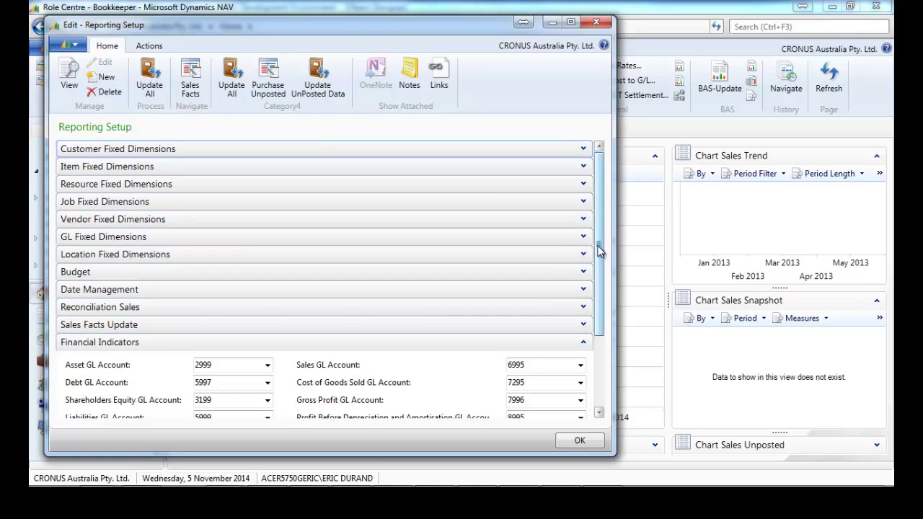
{"action": "left_click_drag", "start_coordinate": [601, 253], "coordinate": [611, 328]}
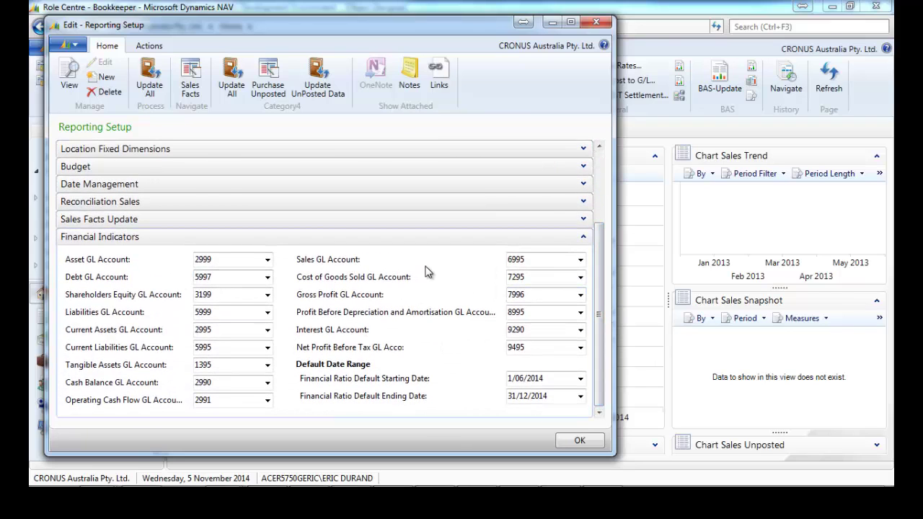
{"action": "right_click", "coordinate": [226, 259]}
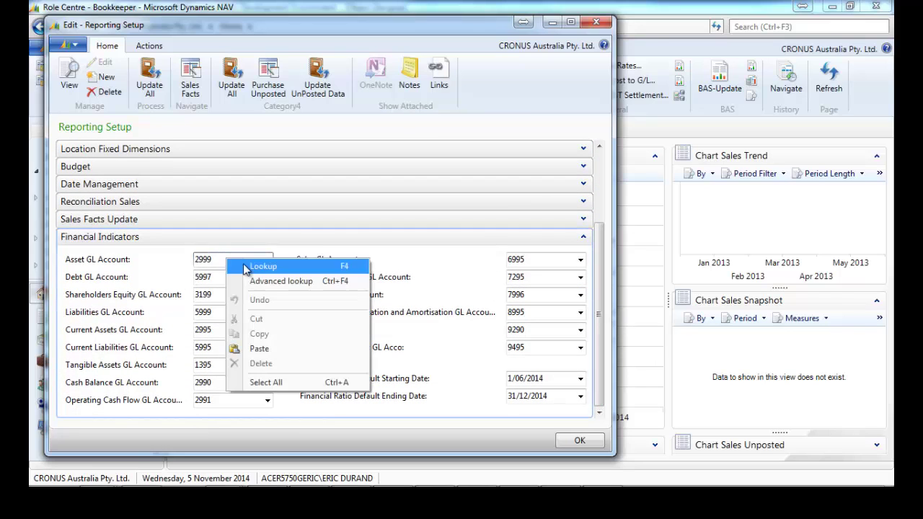
{"action": "left_click", "coordinate": [265, 284]}
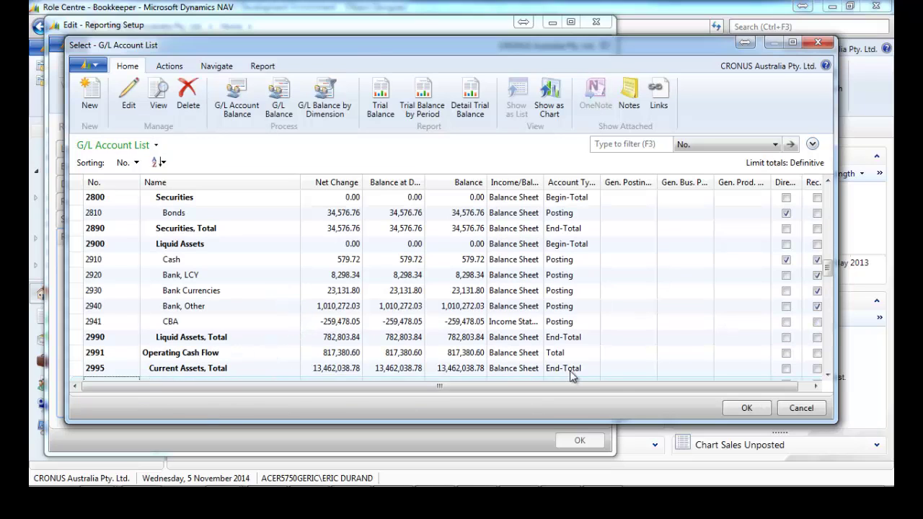
{"action": "left_click", "coordinate": [800, 408]}
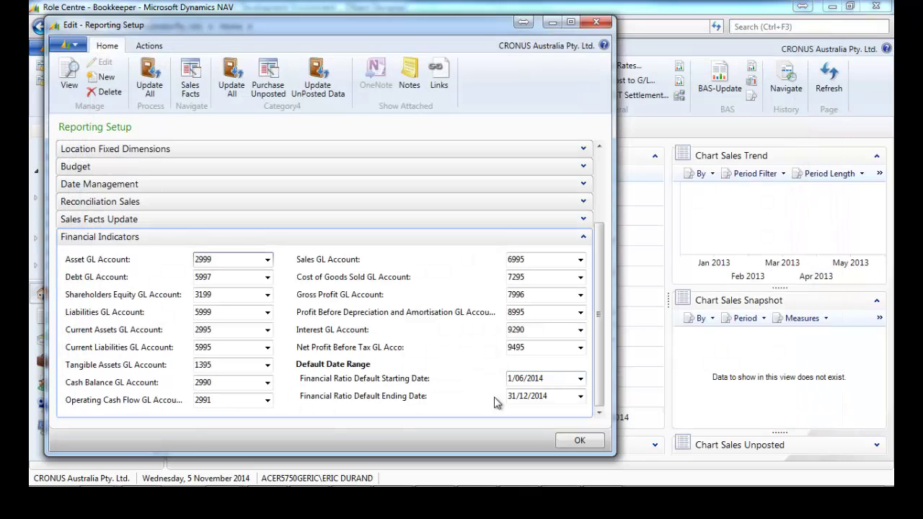
{"action": "left_click", "coordinate": [597, 21]}
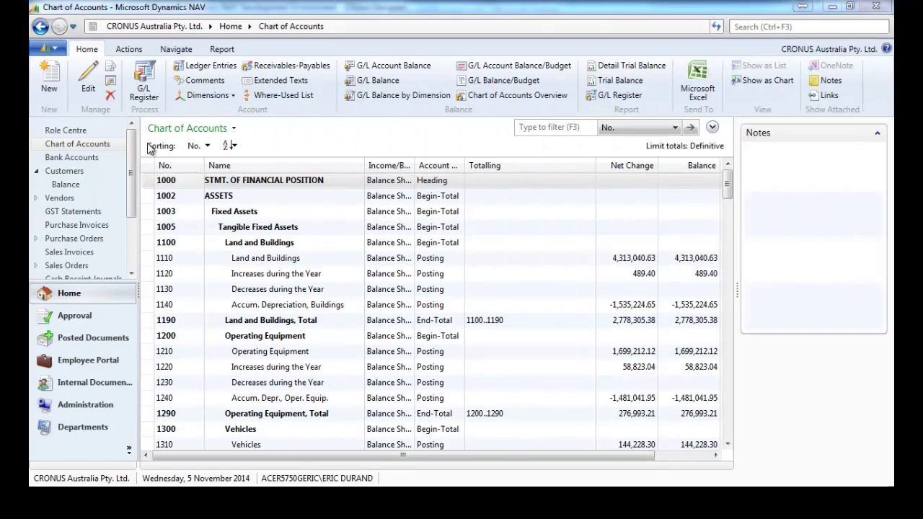
{"action": "left_click", "coordinate": [74, 131]}
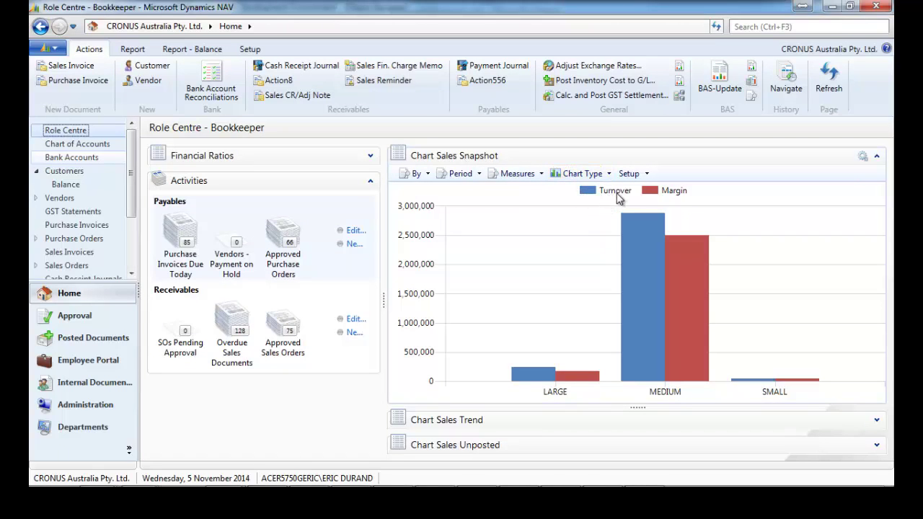
{"action": "mouse_move", "coordinate": [539, 381]}
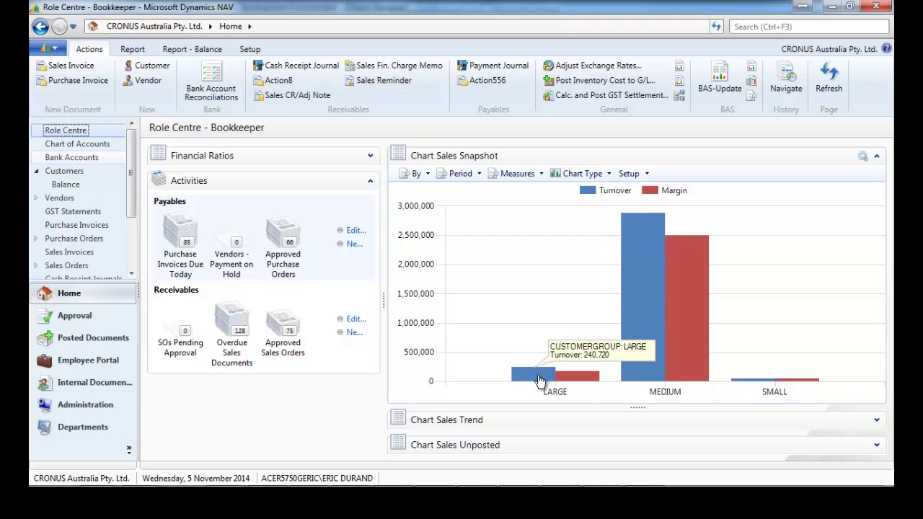
{"action": "mouse_move", "coordinate": [746, 388]}
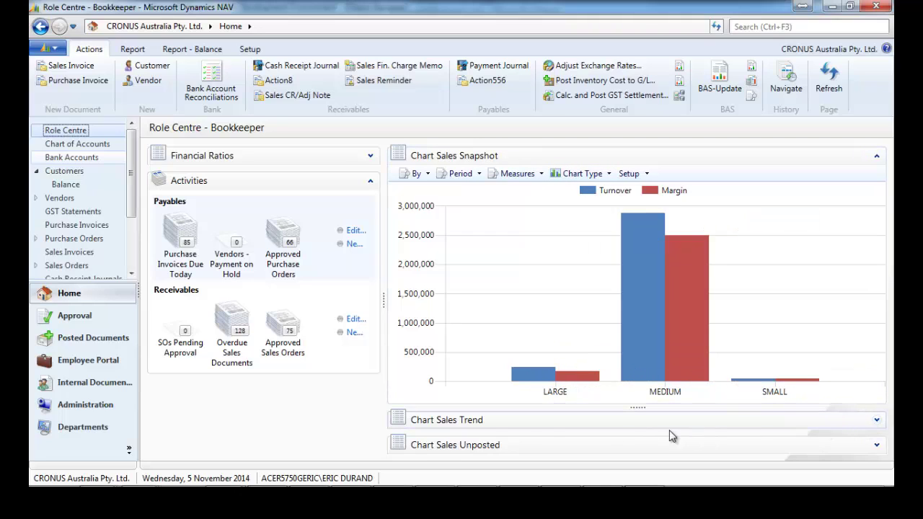
Expand the Sales Trend chart on the Role Centre
{"action": "left_click", "coordinate": [877, 419]}
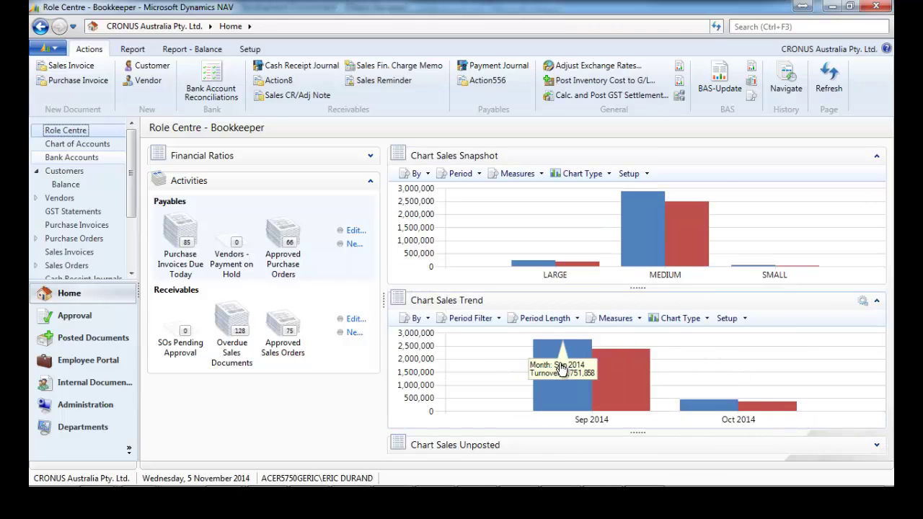
{"action": "mouse_move", "coordinate": [719, 412]}
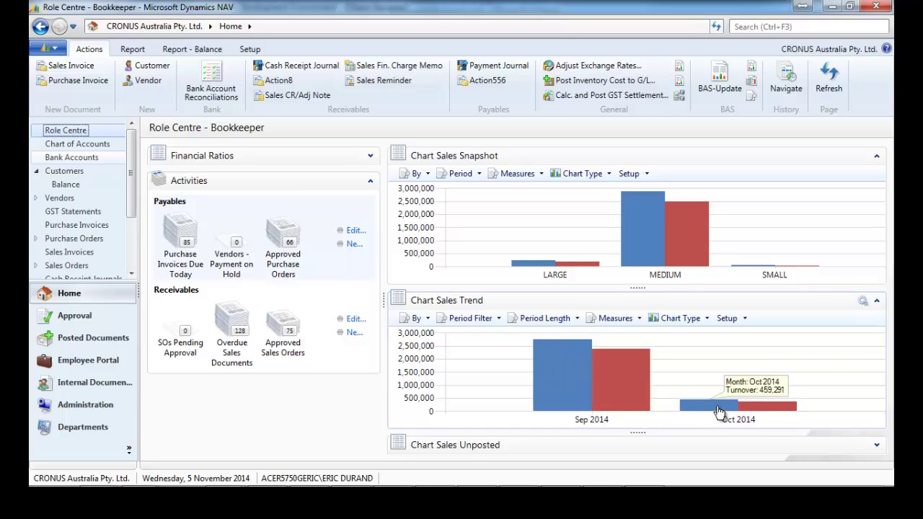
{"action": "mouse_move", "coordinate": [625, 408]}
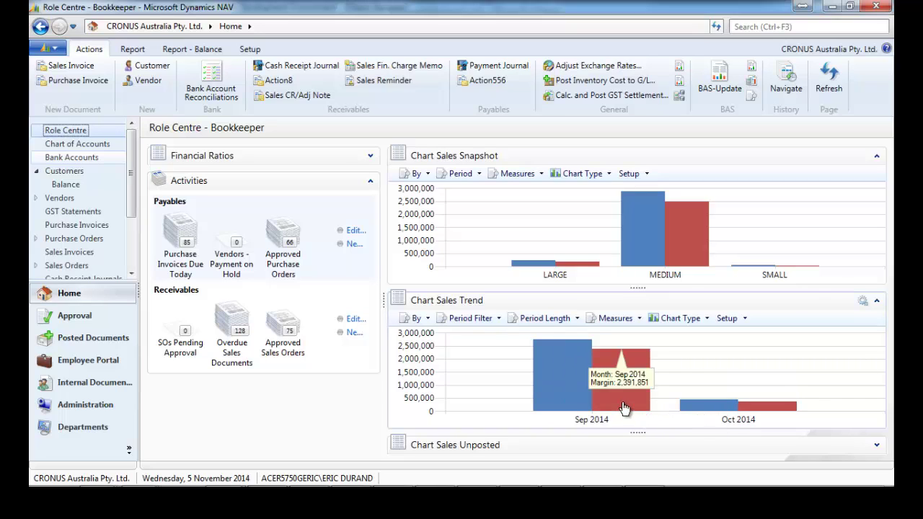
{"action": "mouse_move", "coordinate": [770, 416]}
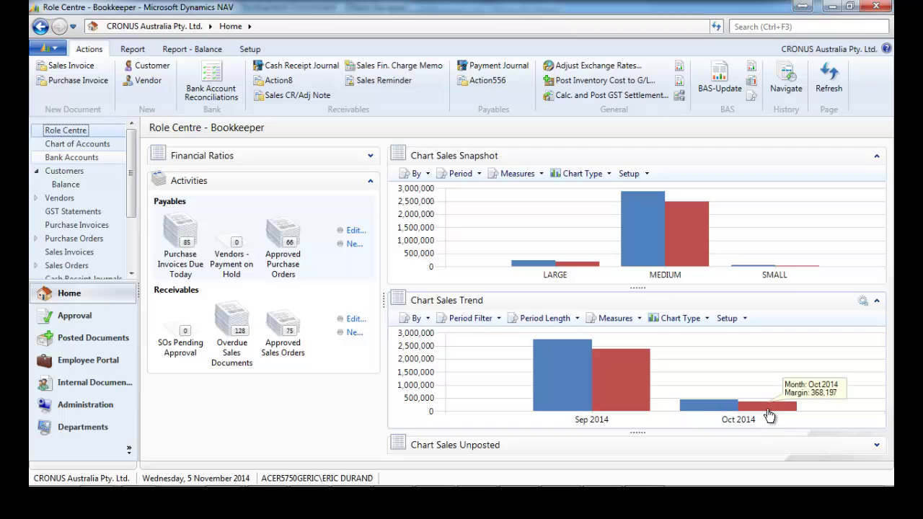
Set Measures to Turnover only on both the Sales Trend and Sales Snapshot charts
{"action": "left_click", "coordinate": [641, 322]}
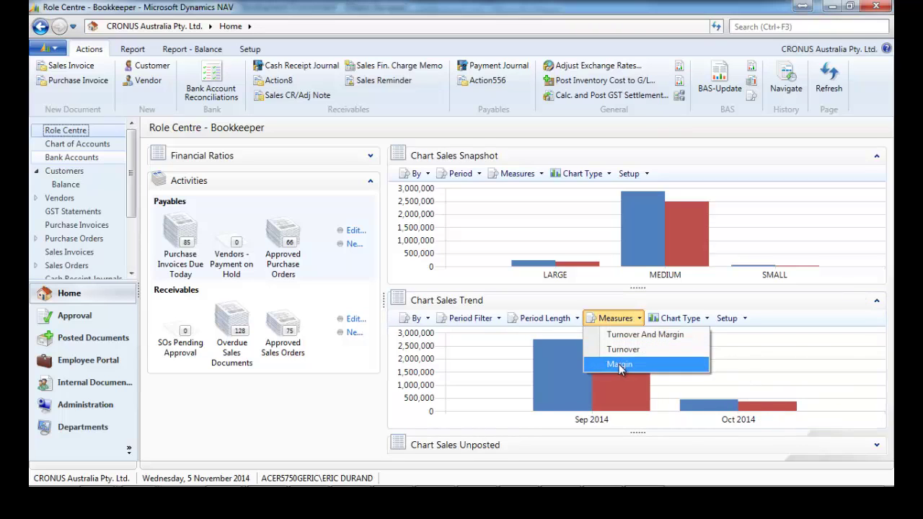
{"action": "left_click", "coordinate": [625, 351]}
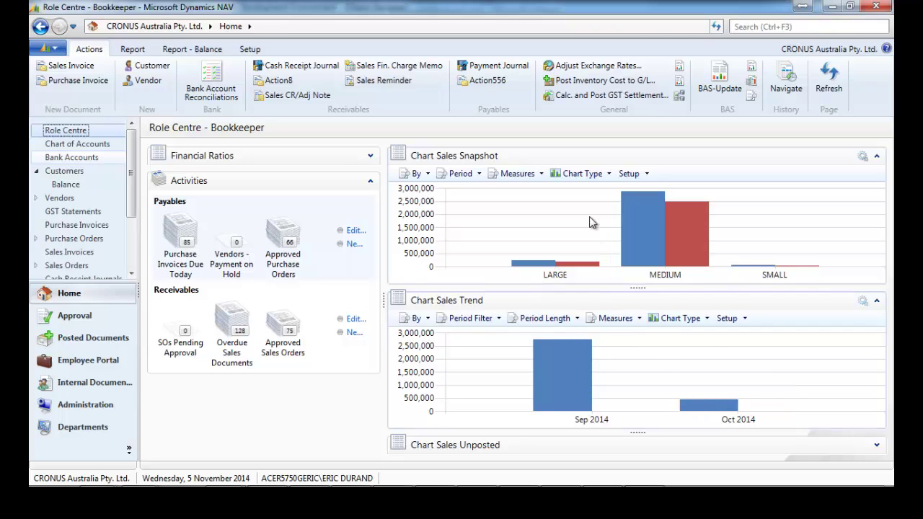
{"action": "left_click", "coordinate": [540, 175]}
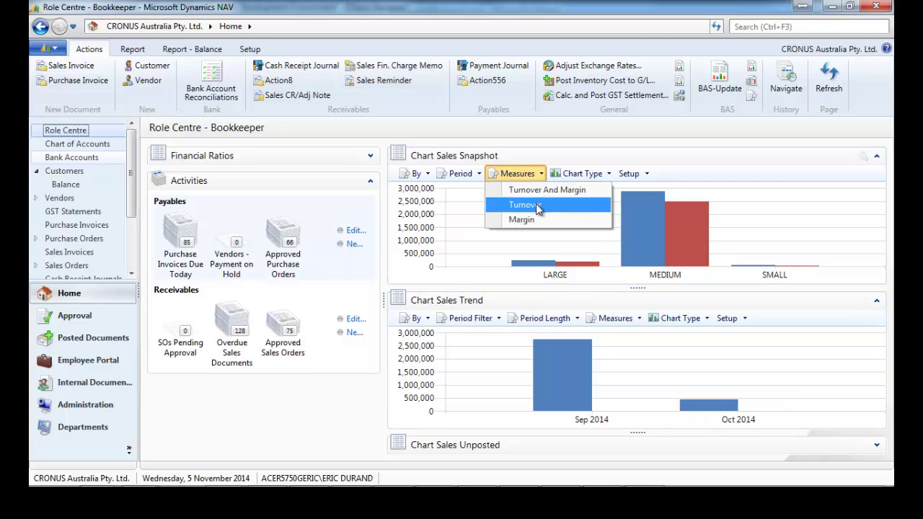
{"action": "left_click", "coordinate": [539, 205]}
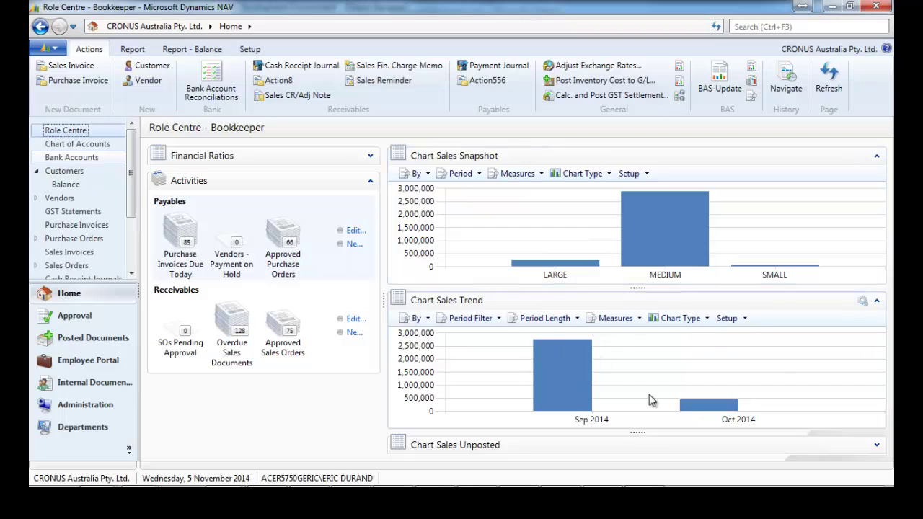
{"action": "mouse_move", "coordinate": [709, 409]}
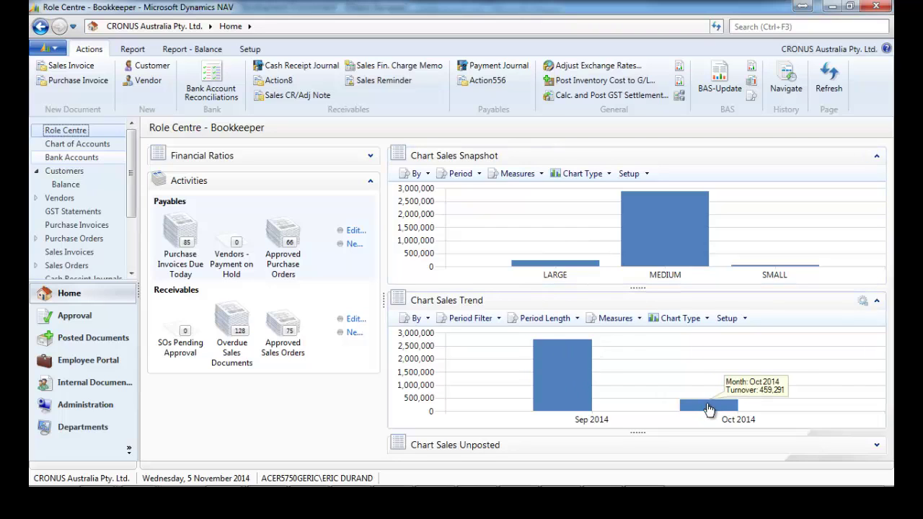
{"action": "left_click", "coordinate": [573, 319]}
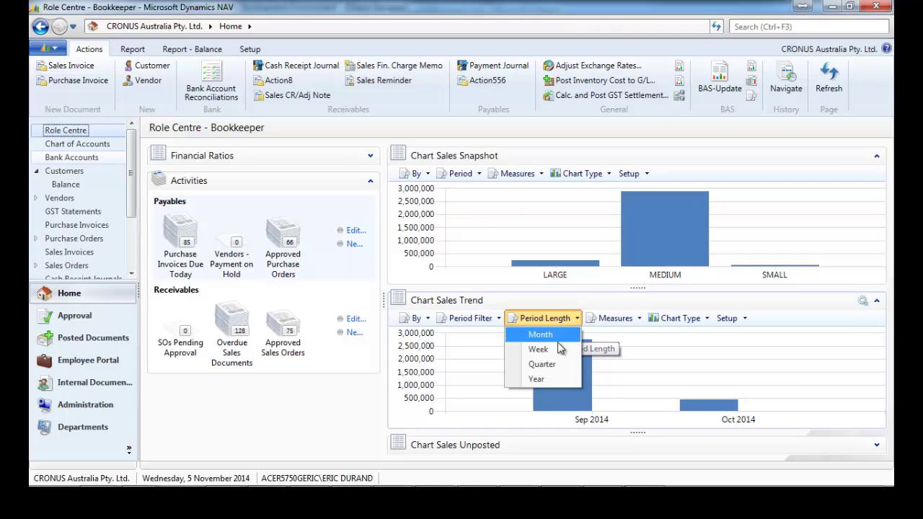
{"action": "left_click", "coordinate": [556, 353]}
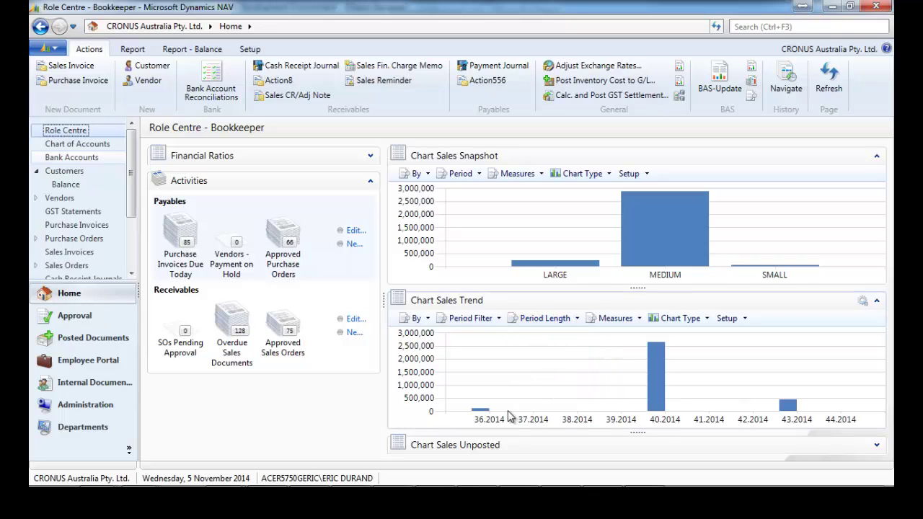
{"action": "left_click", "coordinate": [556, 319]}
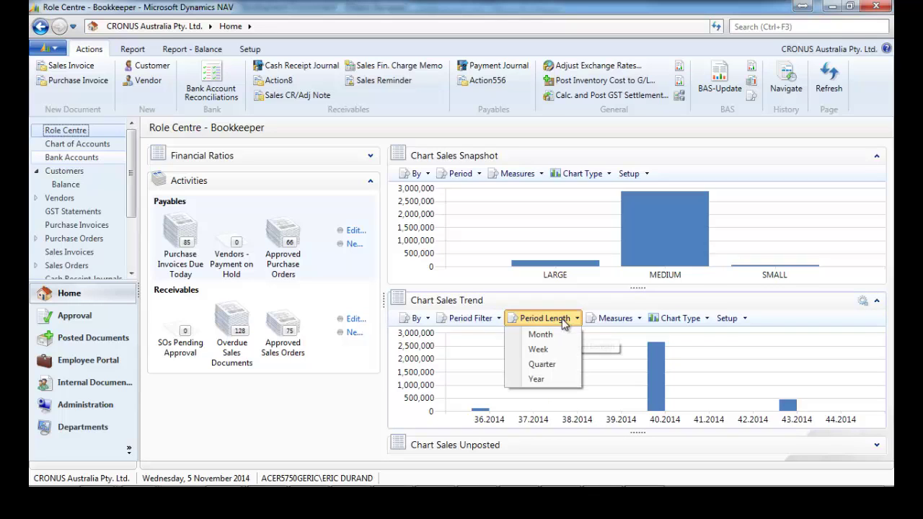
{"action": "left_click", "coordinate": [541, 380]}
{"action": "mouse_move", "coordinate": [629, 401]}
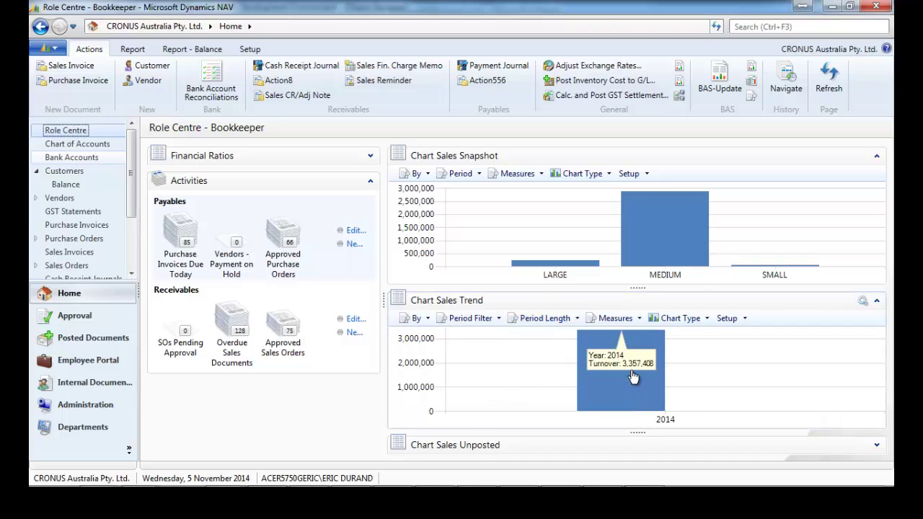
{"action": "mouse_move", "coordinate": [576, 272]}
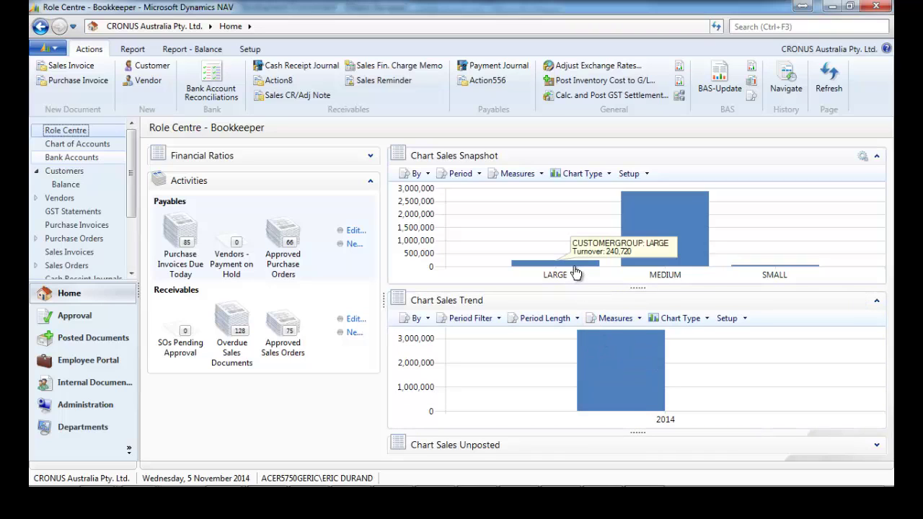
{"action": "mouse_move", "coordinate": [638, 253]}
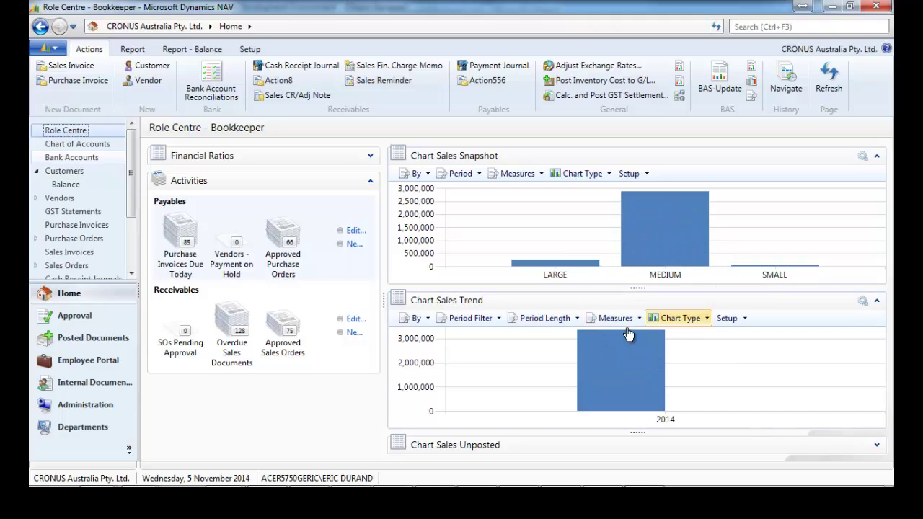
{"action": "left_click", "coordinate": [577, 320]}
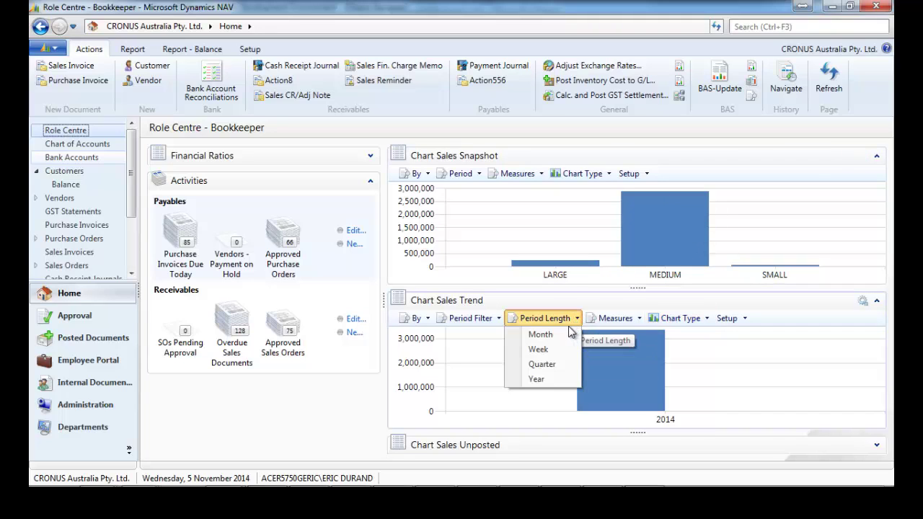
{"action": "left_click", "coordinate": [562, 335]}
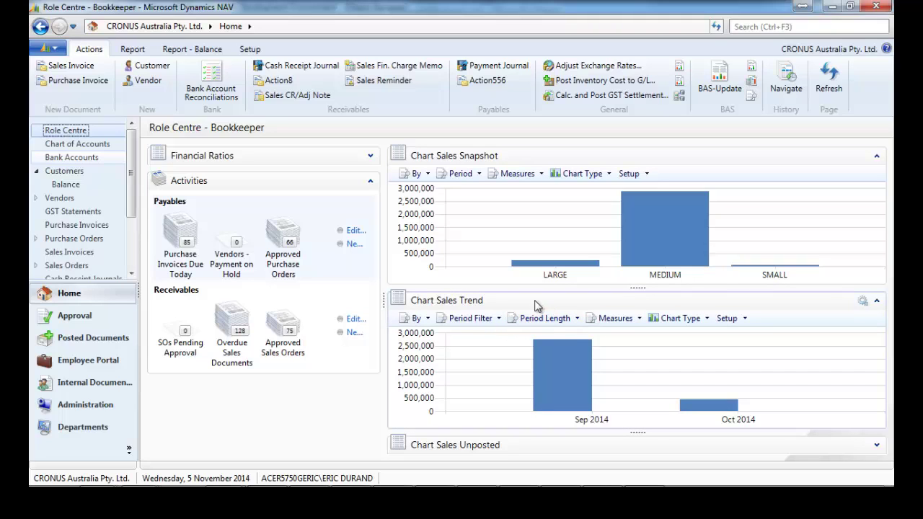
Group the Sales Trend chart by Dimension 3 customer groups and select the October SMALL bar
{"action": "left_click", "coordinate": [427, 320]}
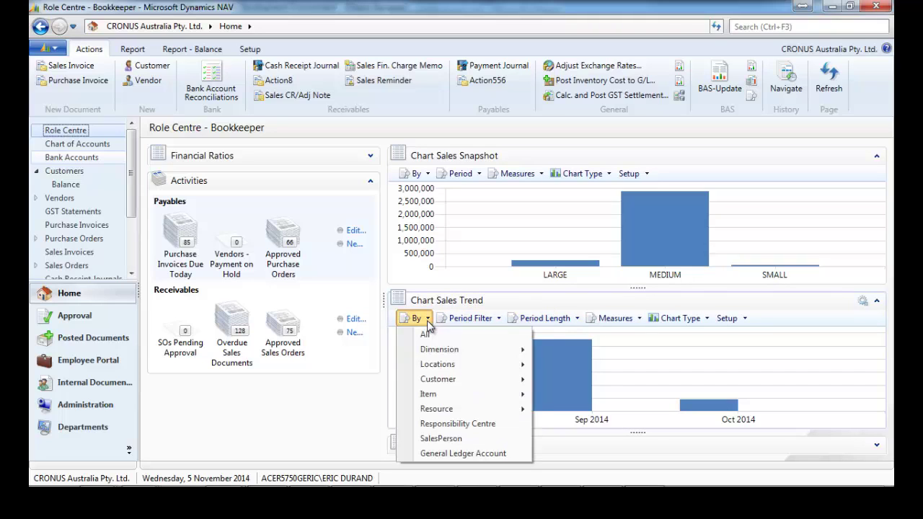
{"action": "mouse_move", "coordinate": [431, 353]}
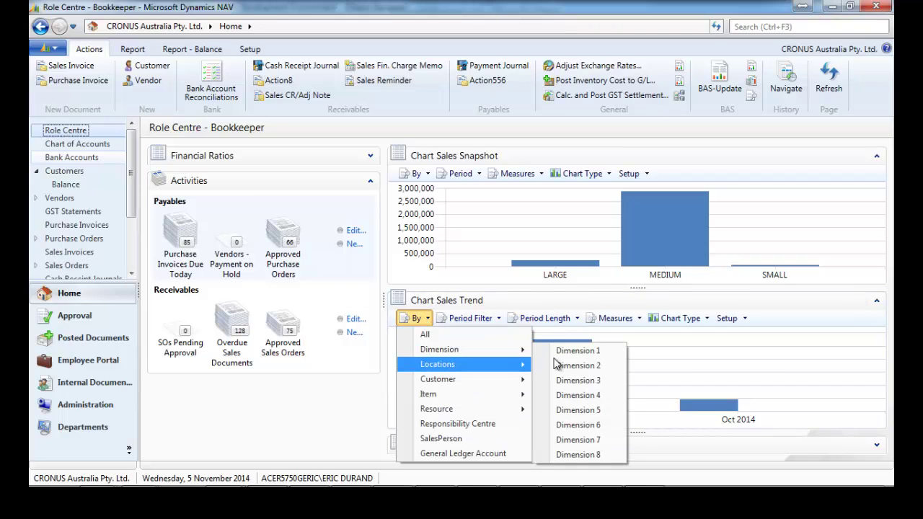
{"action": "left_click", "coordinate": [588, 381]}
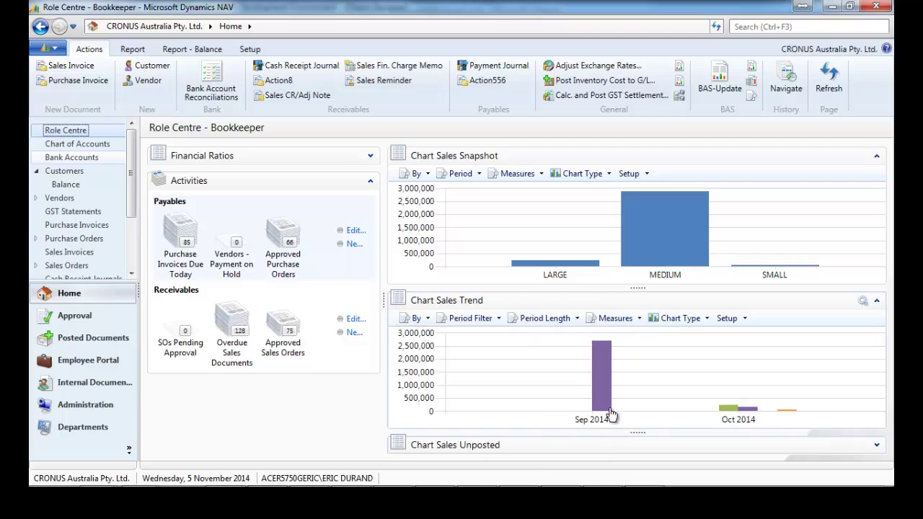
{"action": "mouse_move", "coordinate": [603, 406]}
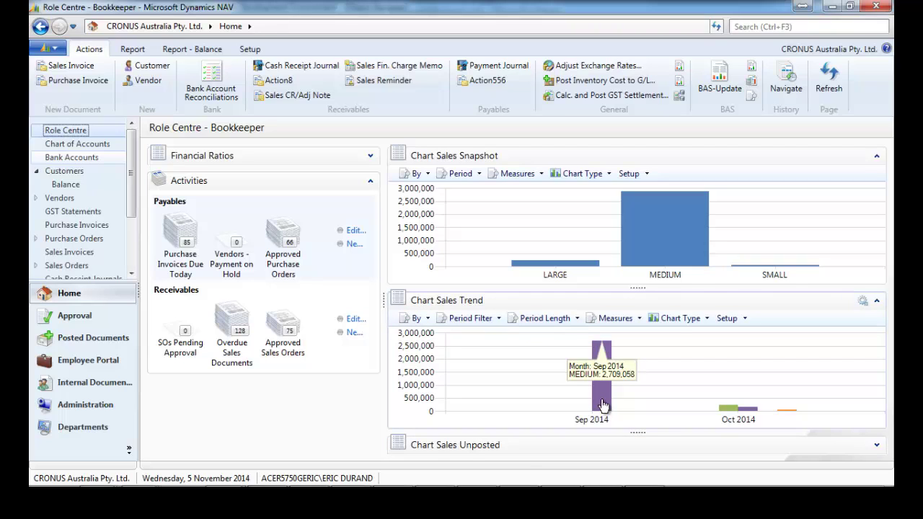
{"action": "mouse_move", "coordinate": [751, 415]}
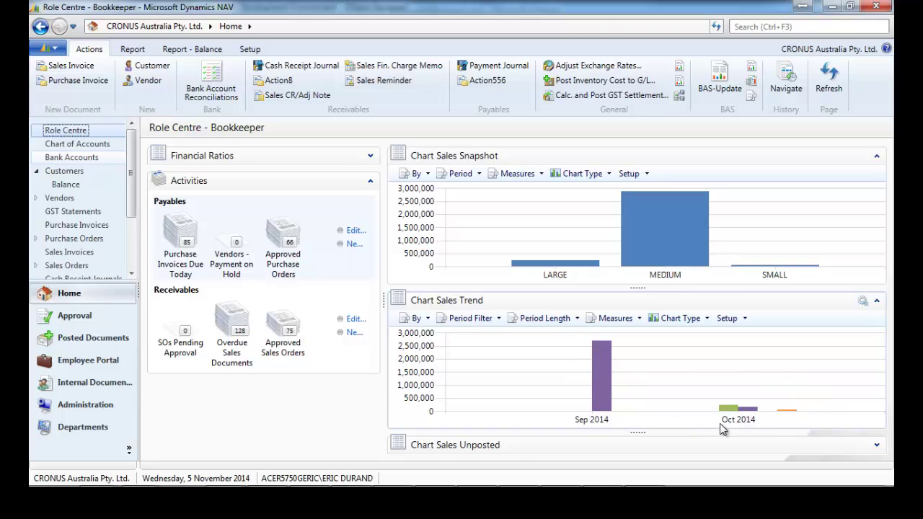
{"action": "mouse_move", "coordinate": [724, 418]}
{"action": "mouse_move", "coordinate": [585, 271]}
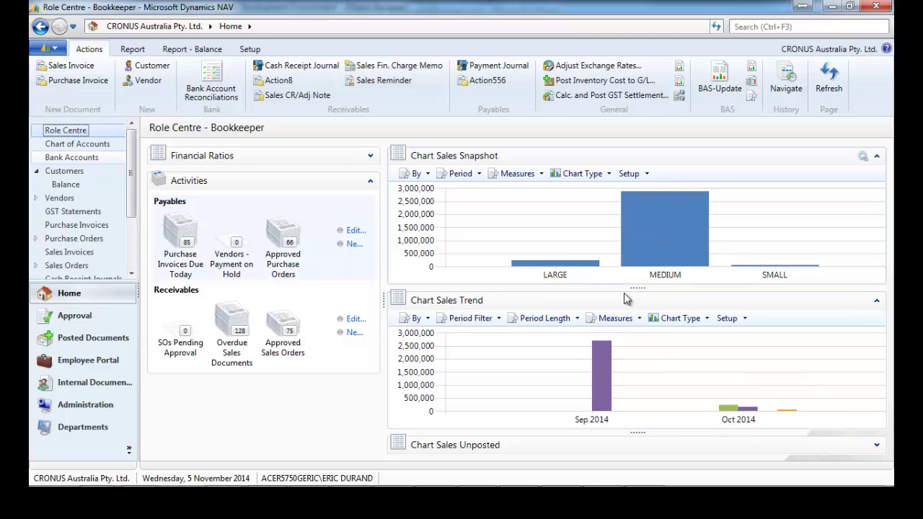
{"action": "mouse_move", "coordinate": [759, 273]}
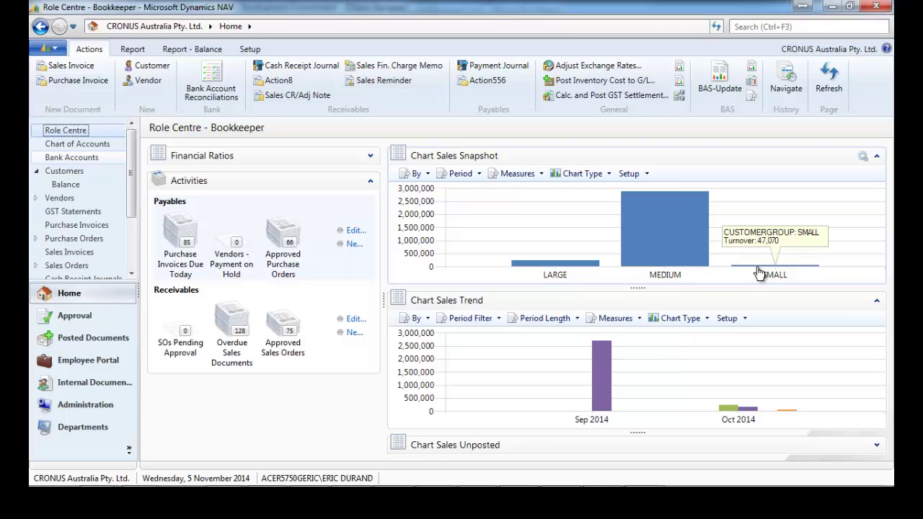
{"action": "left_click", "coordinate": [784, 418]}
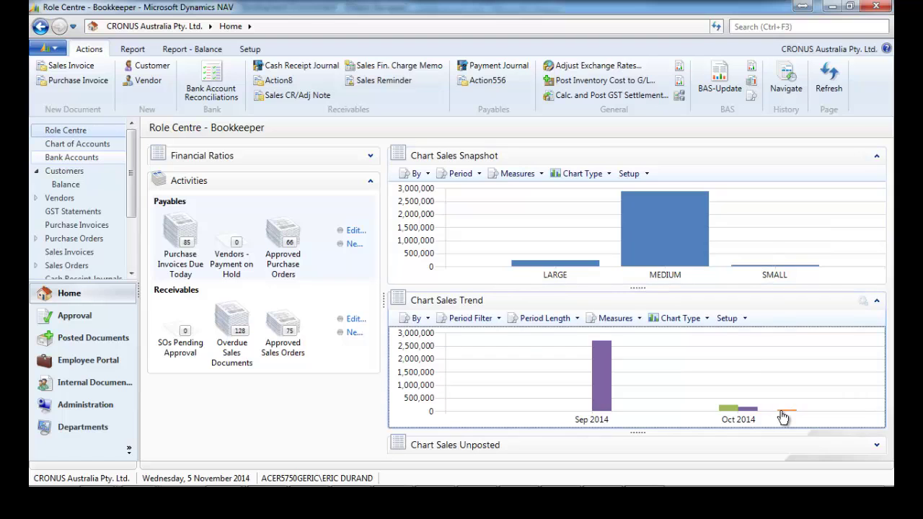
Drill down on the October 2014 SMALL bar to open its Sales Facts list
{"action": "left_click", "coordinate": [784, 417]}
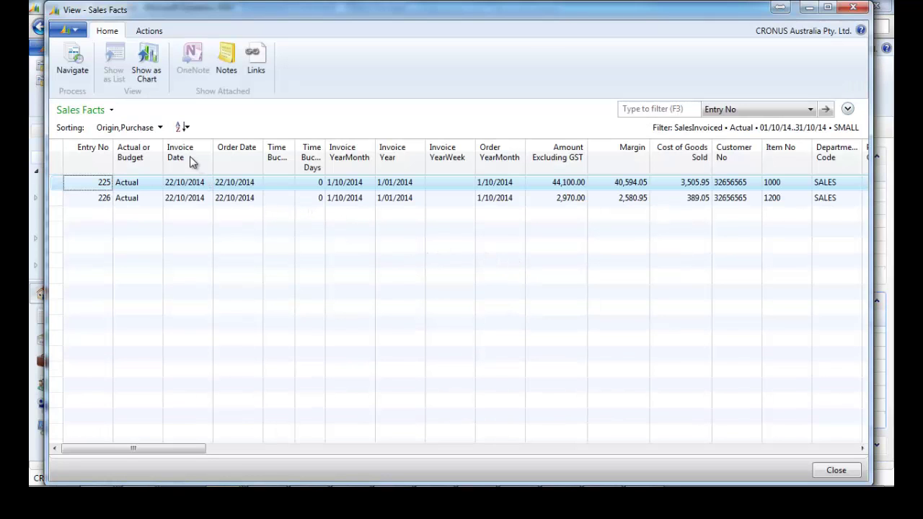
{"action": "left_click_drag", "start_coordinate": [182, 449], "coordinate": [197, 448]}
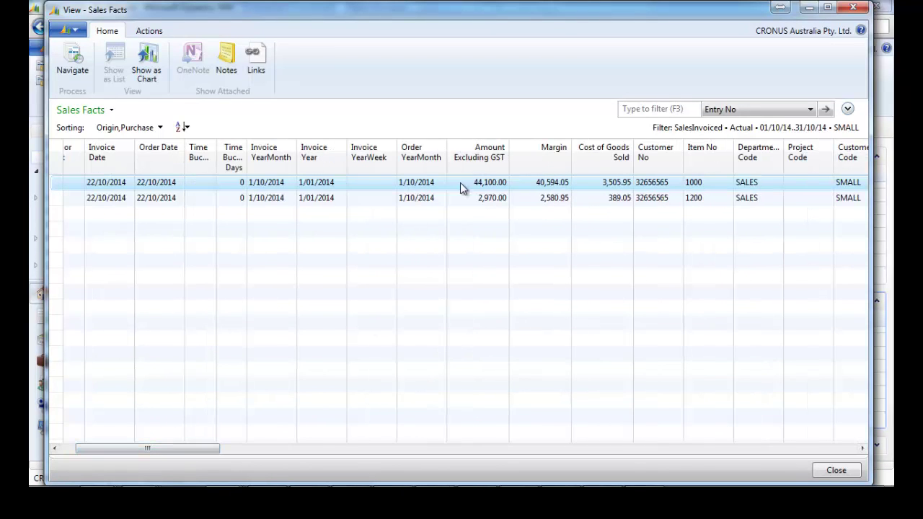
{"action": "left_click_drag", "start_coordinate": [190, 447], "coordinate": [279, 456]}
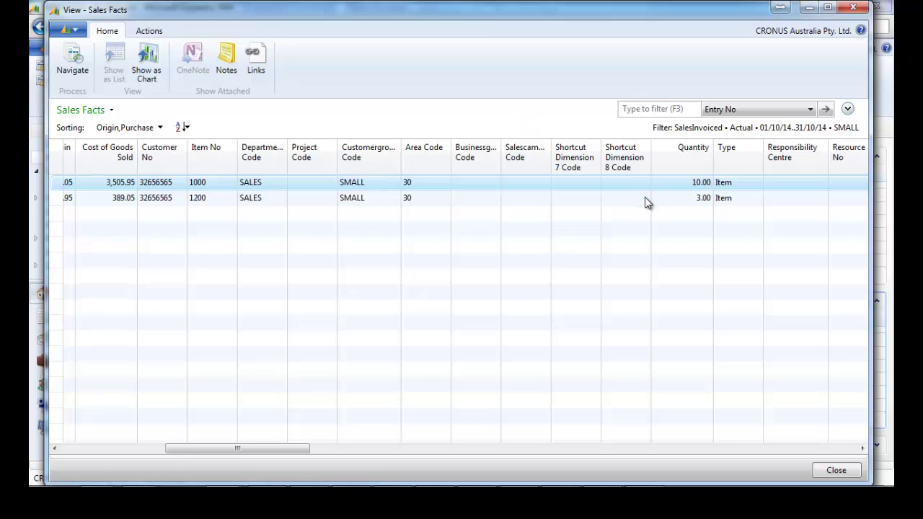
{"action": "left_click_drag", "start_coordinate": [303, 451], "coordinate": [383, 459]}
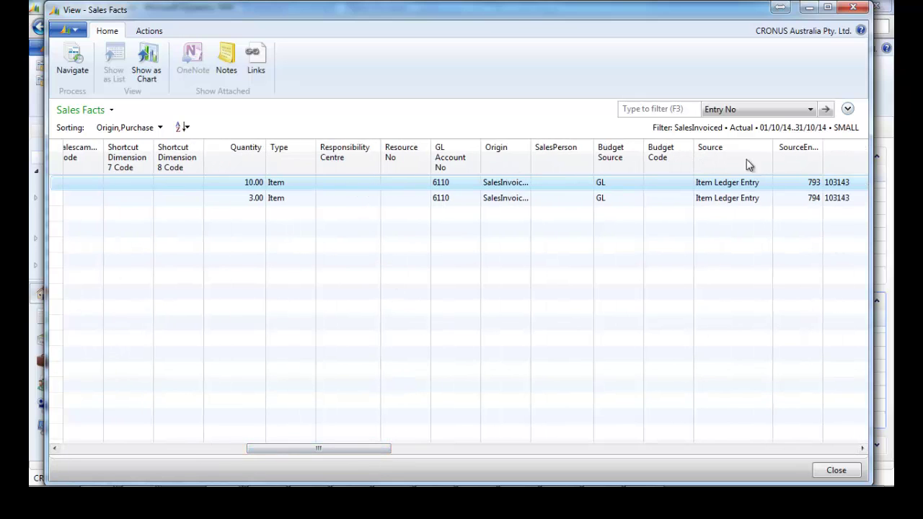
Scroll across the Sales Facts columns and back to the left
{"action": "left_click", "coordinate": [862, 448]}
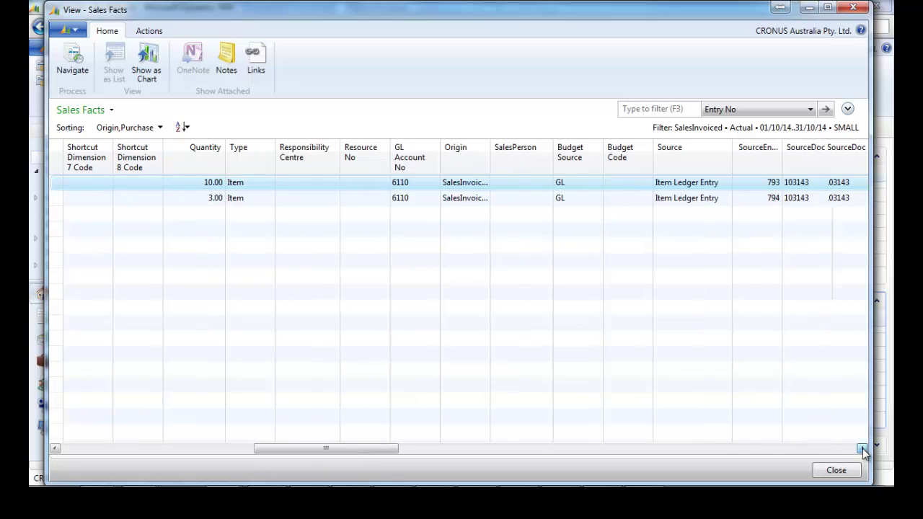
{"action": "left_click", "coordinate": [863, 448]}
{"action": "left_click", "coordinate": [863, 449]}
{"action": "left_click", "coordinate": [863, 449]}
{"action": "left_click", "coordinate": [862, 448]}
{"action": "left_click", "coordinate": [863, 448]}
{"action": "left_click", "coordinate": [863, 449]}
{"action": "left_click", "coordinate": [863, 449]}
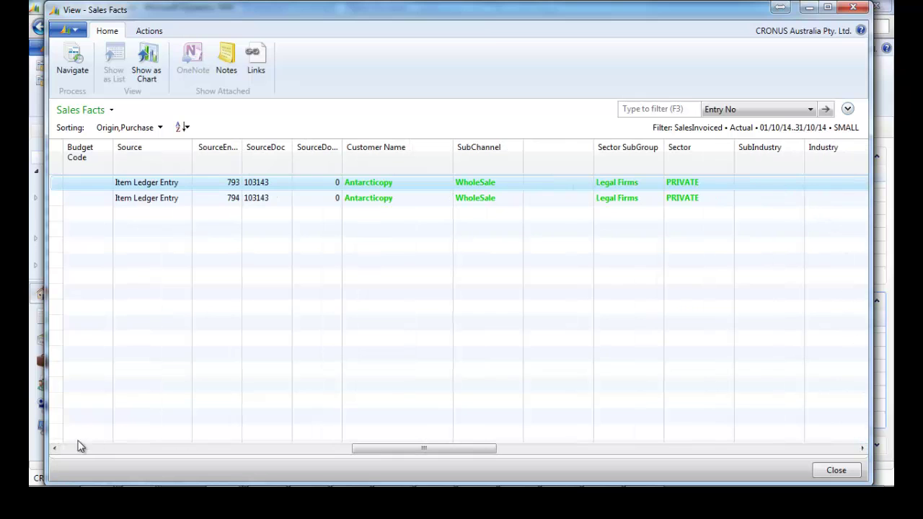
{"action": "left_click", "coordinate": [54, 449]}
{"action": "left_click", "coordinate": [55, 448]}
{"action": "left_click", "coordinate": [55, 449]}
{"action": "left_click", "coordinate": [55, 449]}
{"action": "left_click", "coordinate": [55, 449]}
{"action": "left_click", "coordinate": [55, 448]}
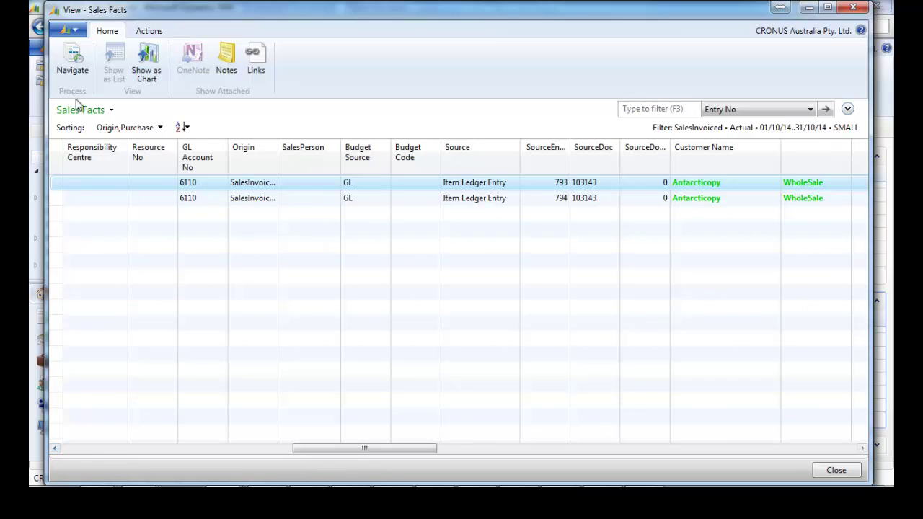
Open posted sales invoice 103143 via Navigate, then close it and the Sales Facts list
{"action": "left_click", "coordinate": [76, 72]}
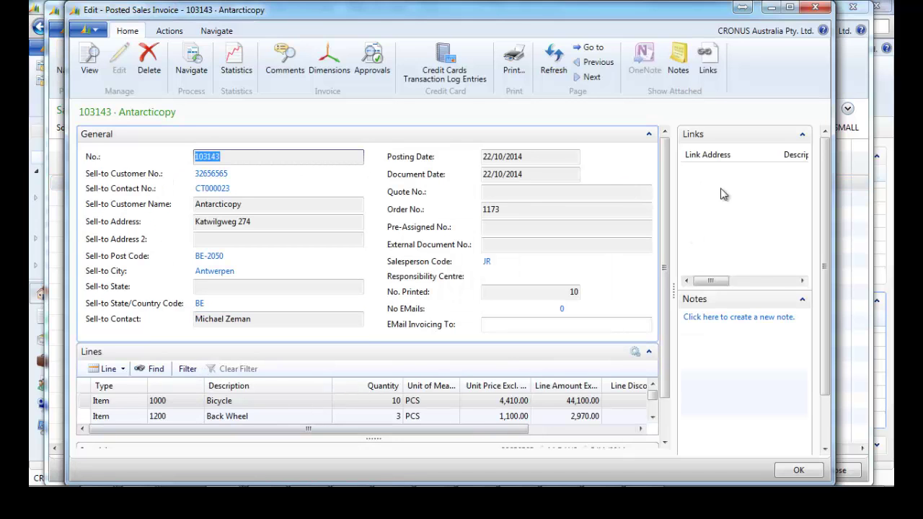
{"action": "left_click", "coordinate": [816, 8]}
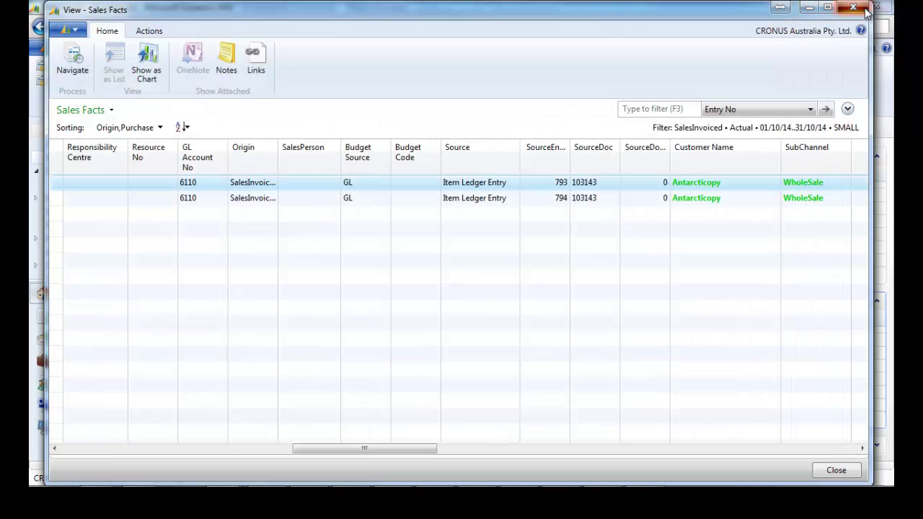
{"action": "left_click", "coordinate": [854, 8]}
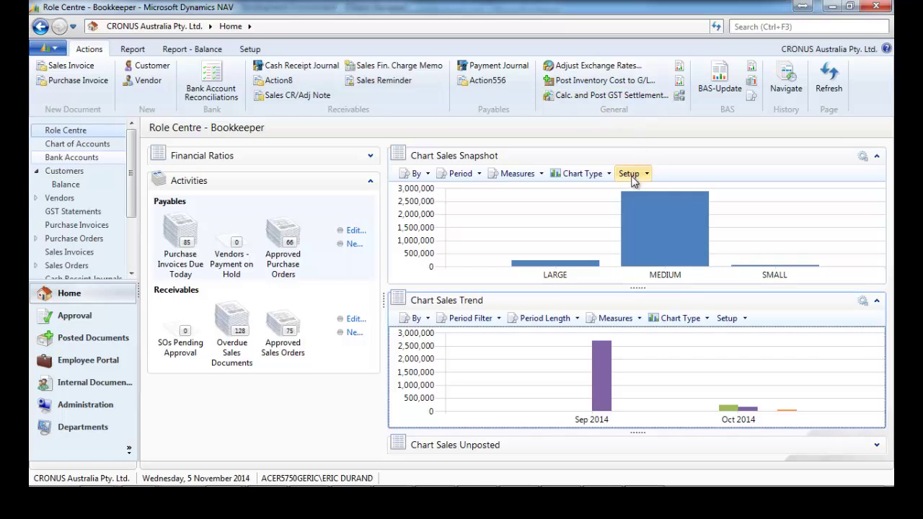
{"action": "mouse_move", "coordinate": [648, 249]}
{"action": "mouse_move", "coordinate": [769, 274]}
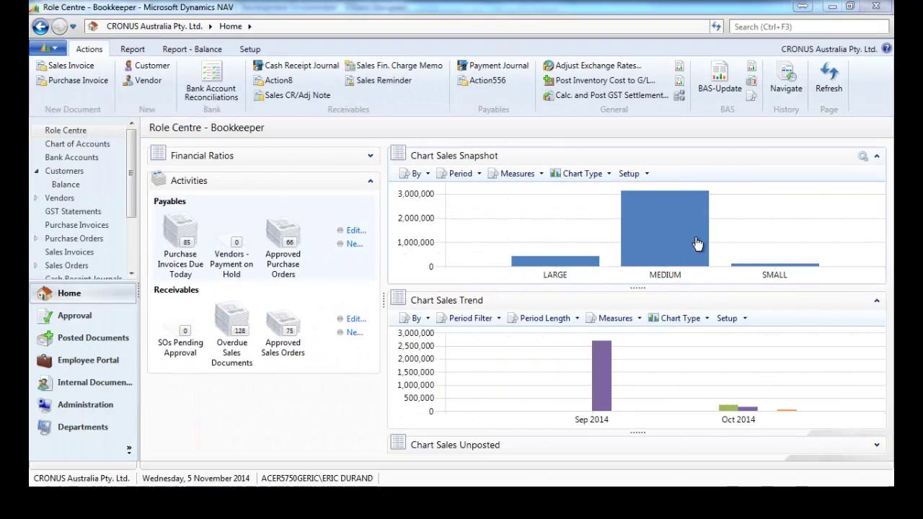
{"action": "mouse_move", "coordinate": [593, 254]}
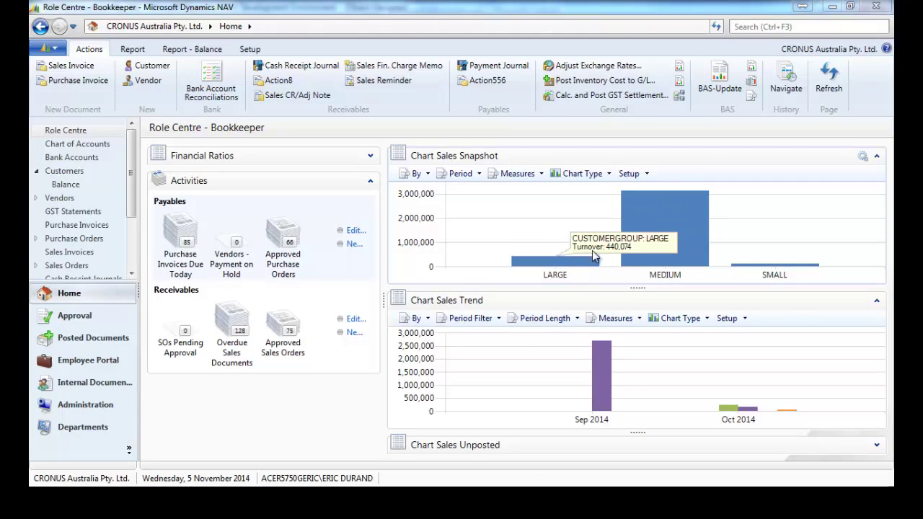
{"action": "left_click", "coordinate": [610, 177]}
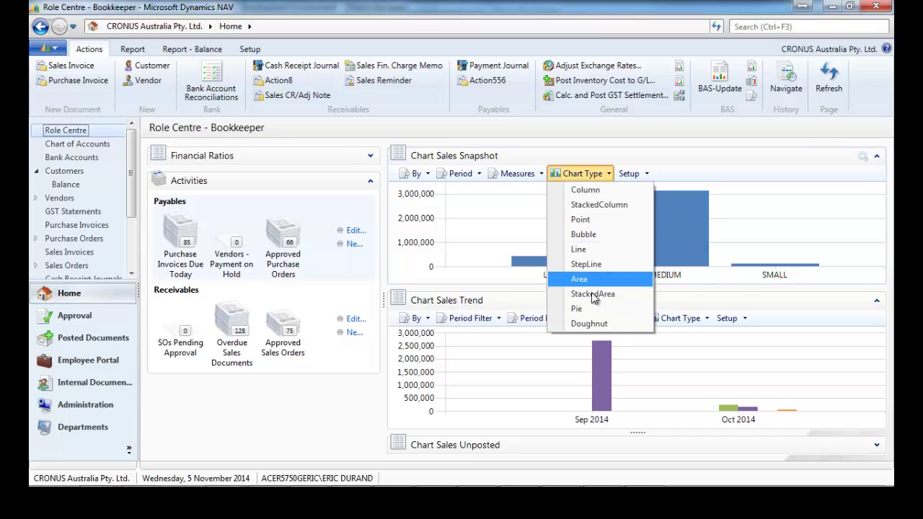
{"action": "left_click", "coordinate": [595, 324]}
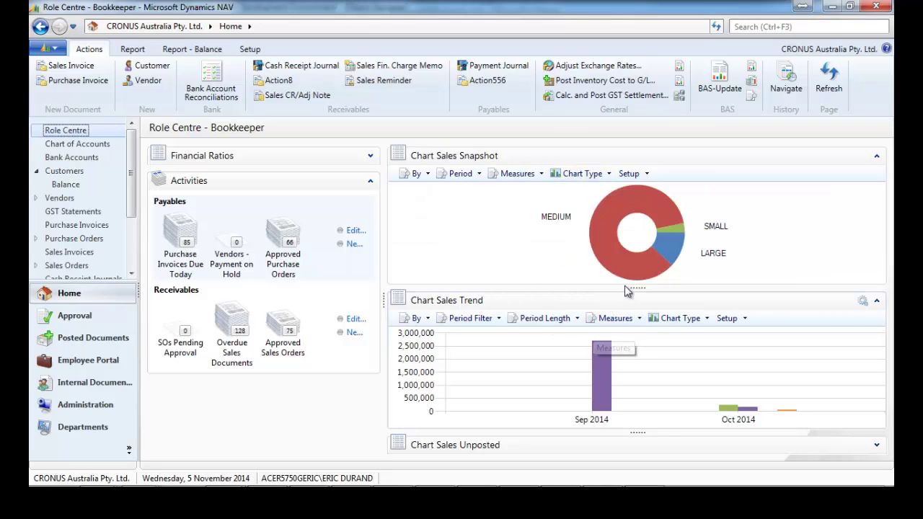
{"action": "left_click", "coordinate": [606, 175]}
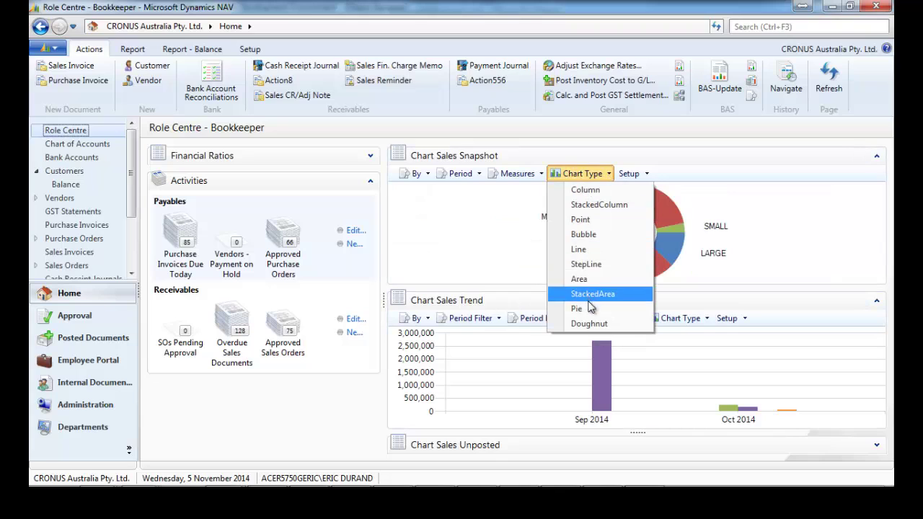
{"action": "left_click", "coordinate": [586, 191]}
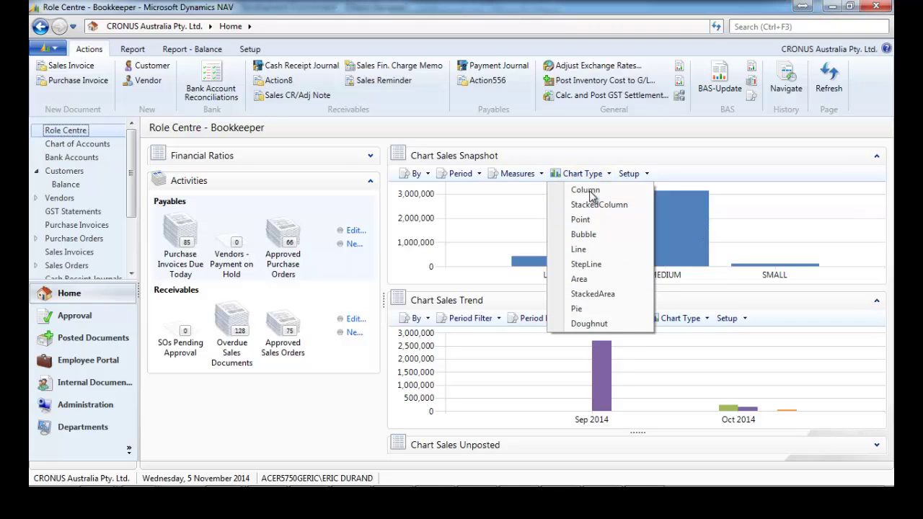
{"action": "left_click", "coordinate": [478, 176]}
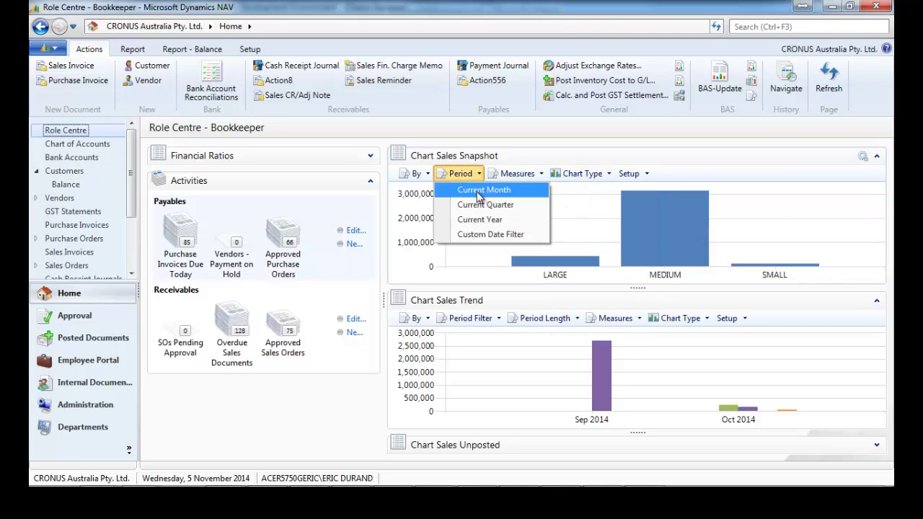
{"action": "left_click", "coordinate": [476, 235]}
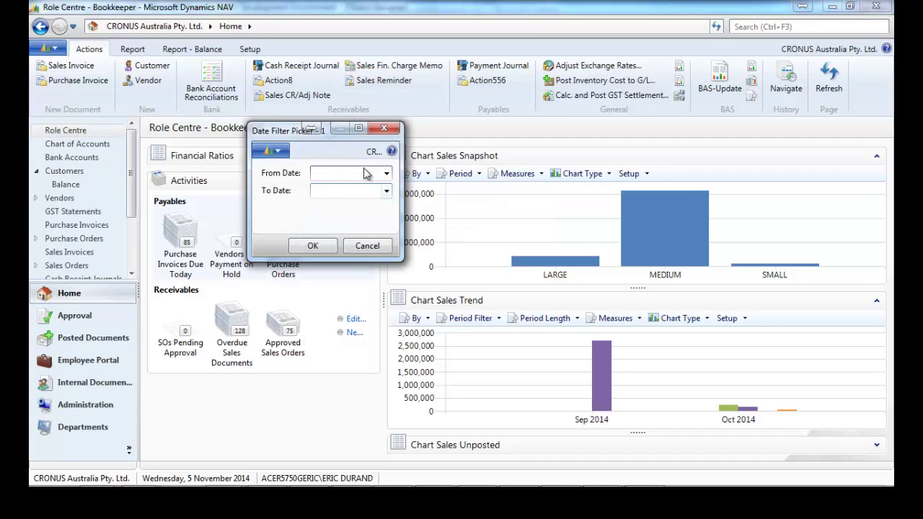
{"action": "left_click", "coordinate": [384, 129]}
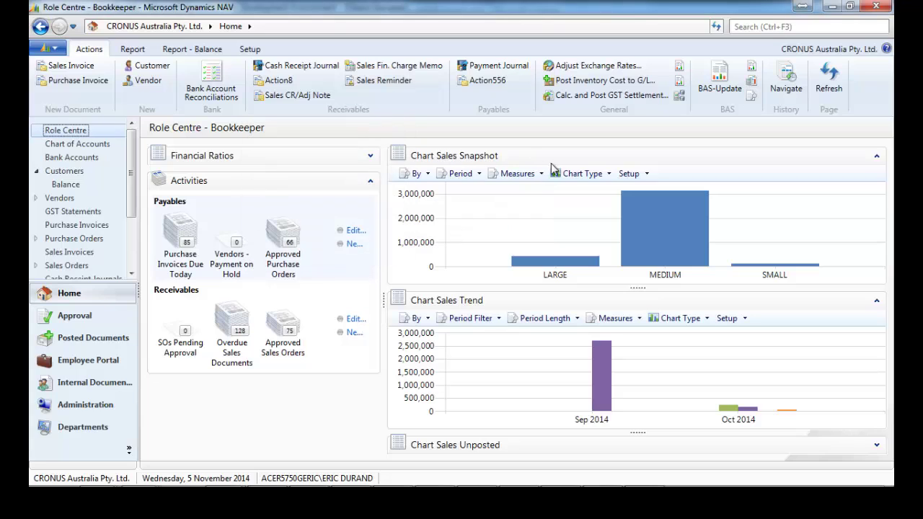
{"action": "left_click", "coordinate": [647, 178]}
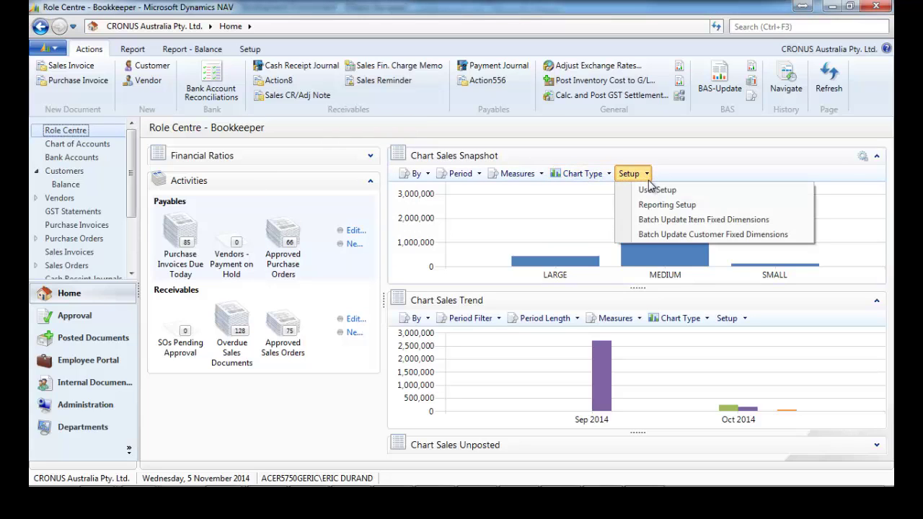
{"action": "left_click", "coordinate": [667, 205]}
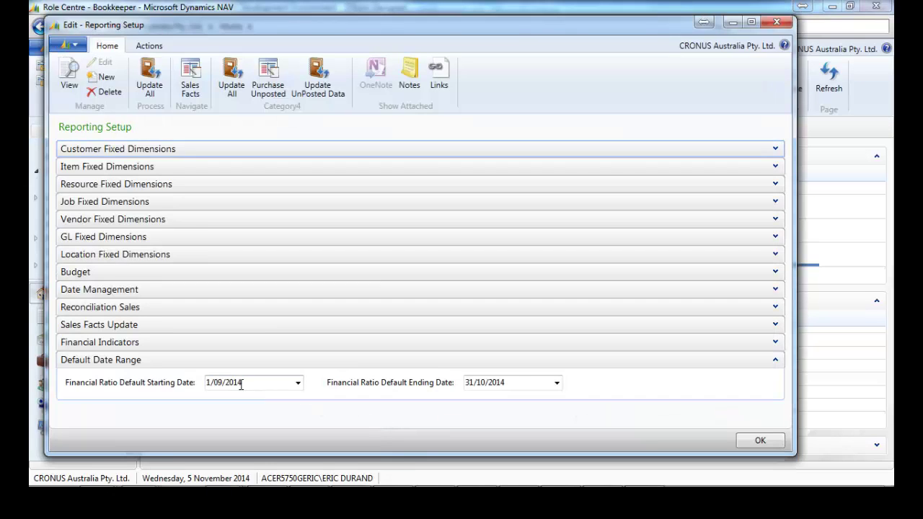
{"action": "left_click", "coordinate": [777, 23]}
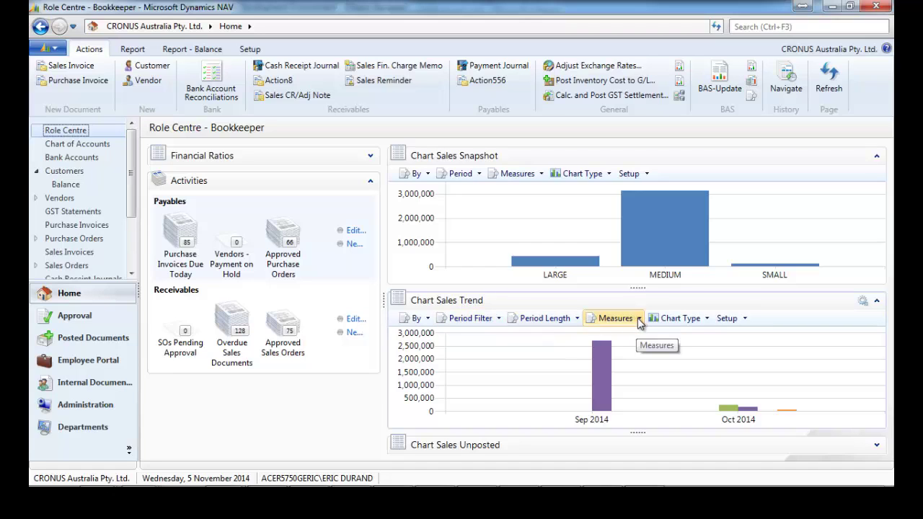
Group the snapshot chart by Location, then Responsibility Centre, and the trend chart by Responsibility Centre
{"action": "left_click", "coordinate": [427, 176]}
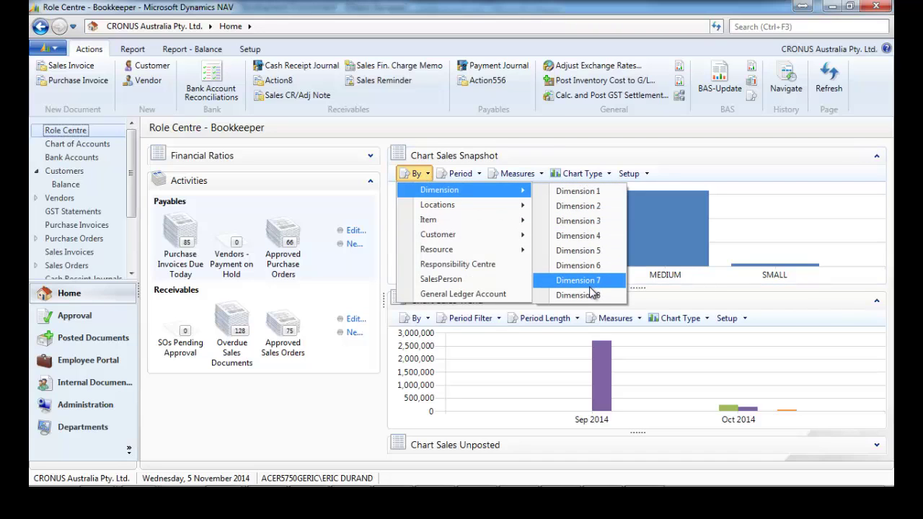
{"action": "mouse_move", "coordinate": [494, 209]}
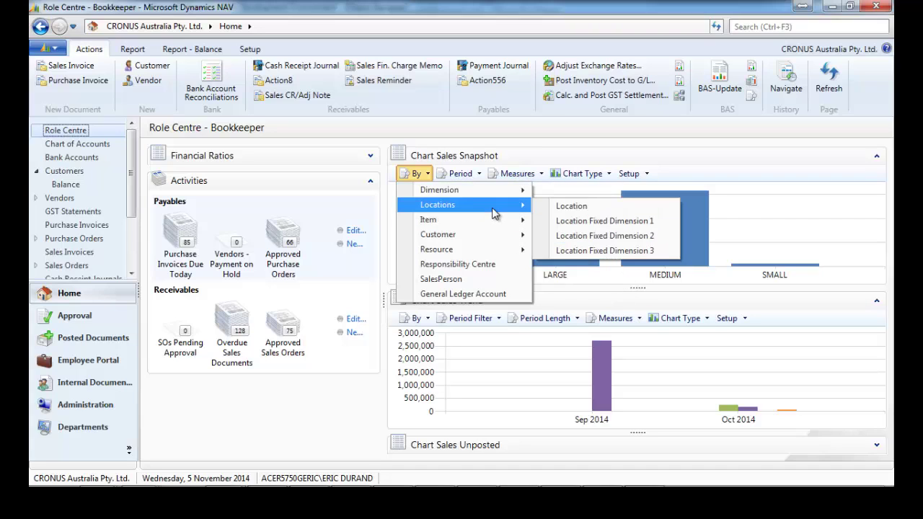
{"action": "left_click", "coordinate": [564, 211]}
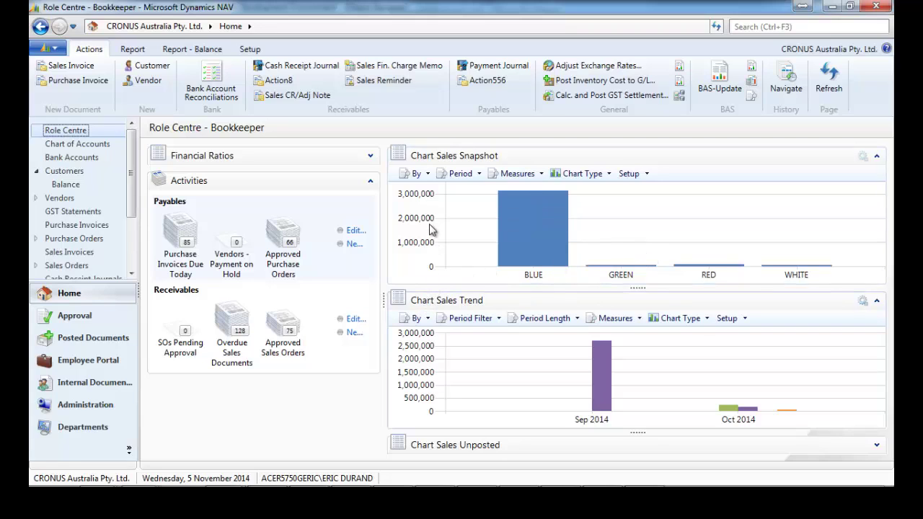
{"action": "left_click", "coordinate": [429, 176]}
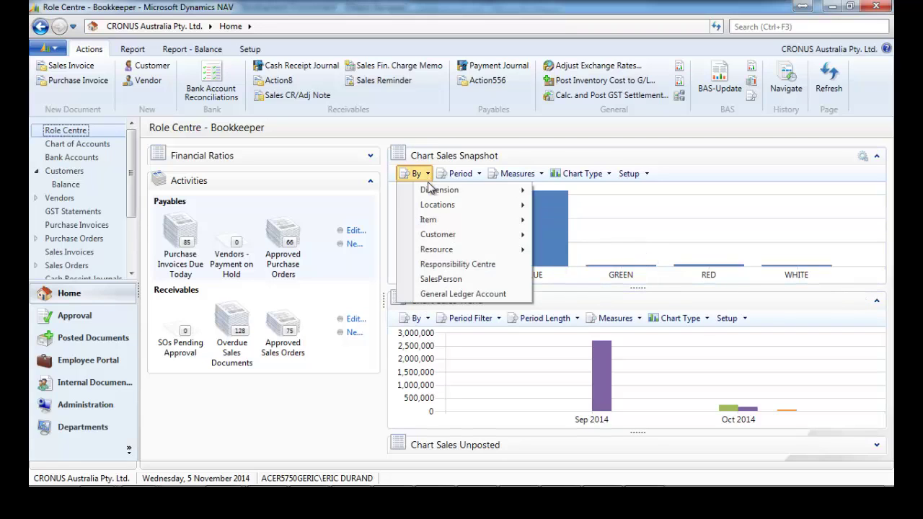
{"action": "mouse_move", "coordinate": [433, 220]}
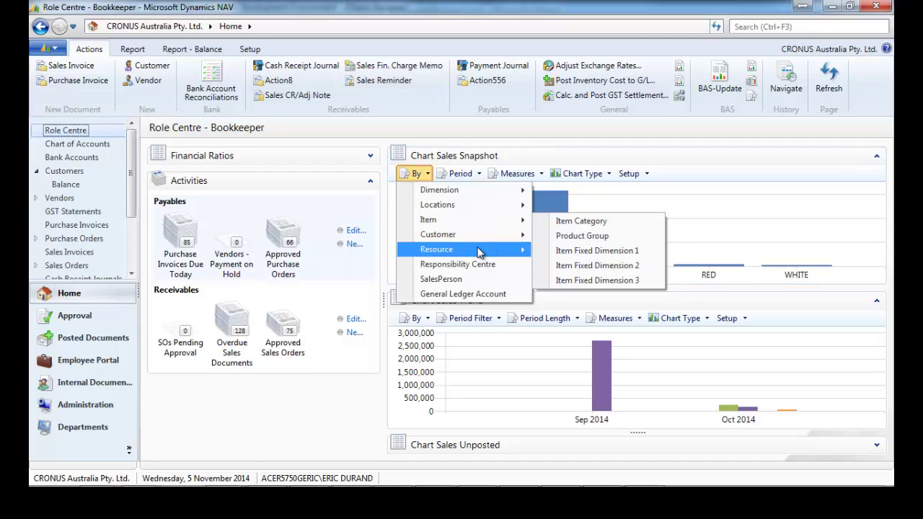
{"action": "mouse_move", "coordinate": [476, 252]}
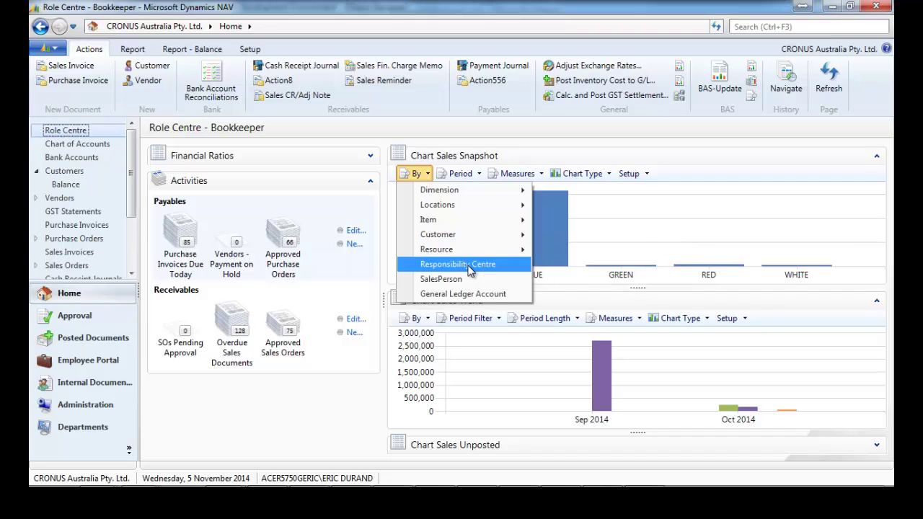
{"action": "left_click", "coordinate": [470, 265]}
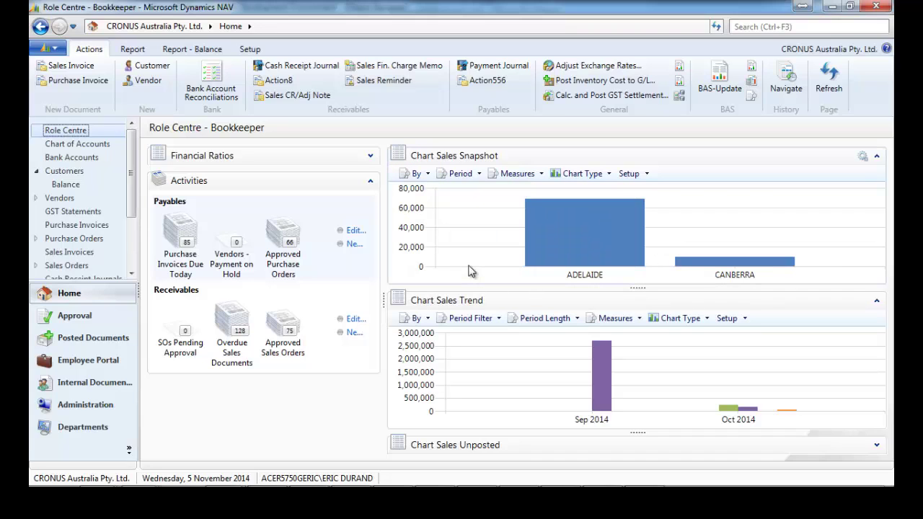
{"action": "left_click", "coordinate": [422, 319]}
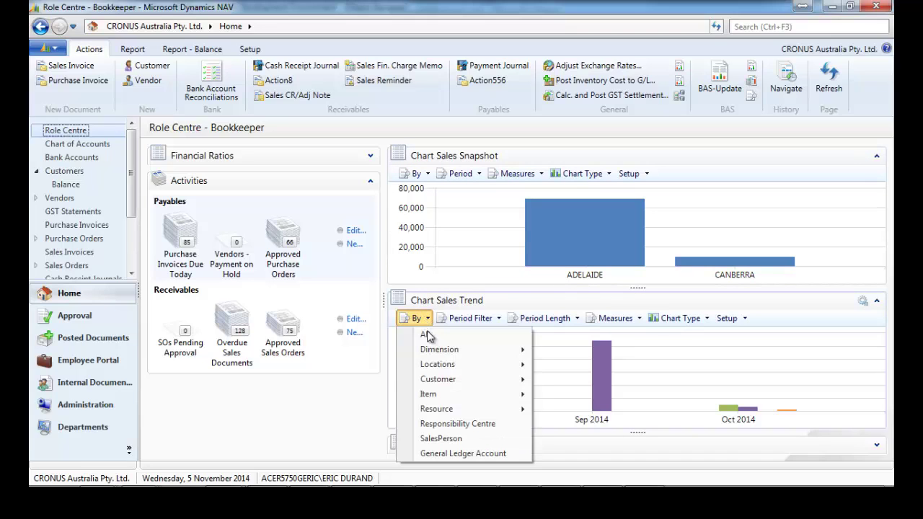
{"action": "left_click", "coordinate": [450, 424]}
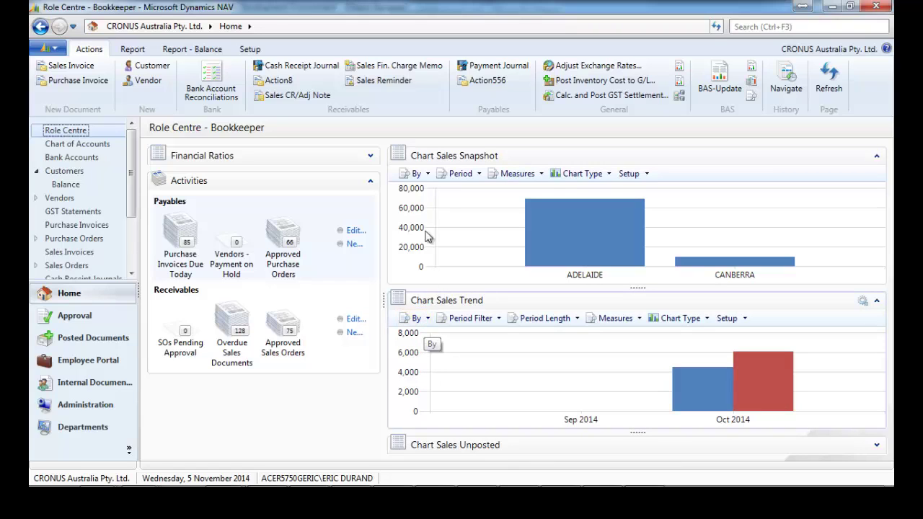
Group the snapshot chart by General Ledger Account, then both charts by SalesPerson
{"action": "left_click", "coordinate": [427, 173]}
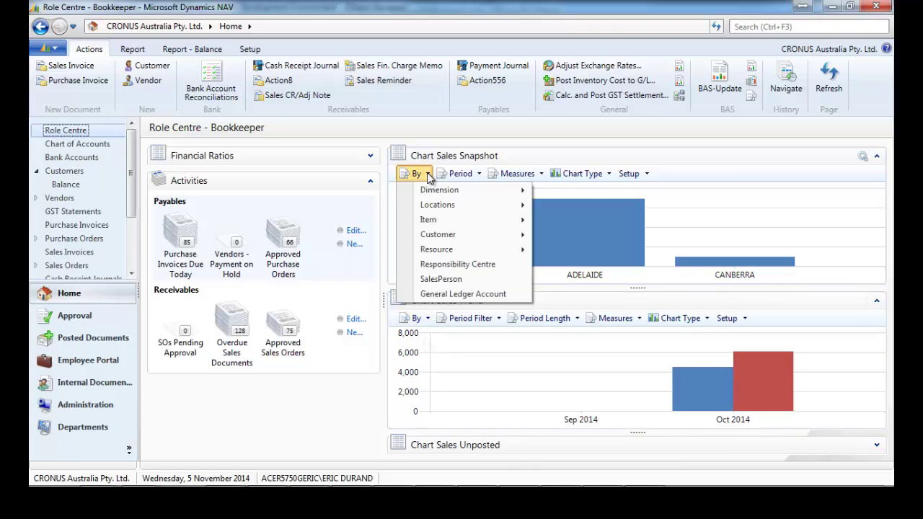
{"action": "left_click", "coordinate": [456, 295]}
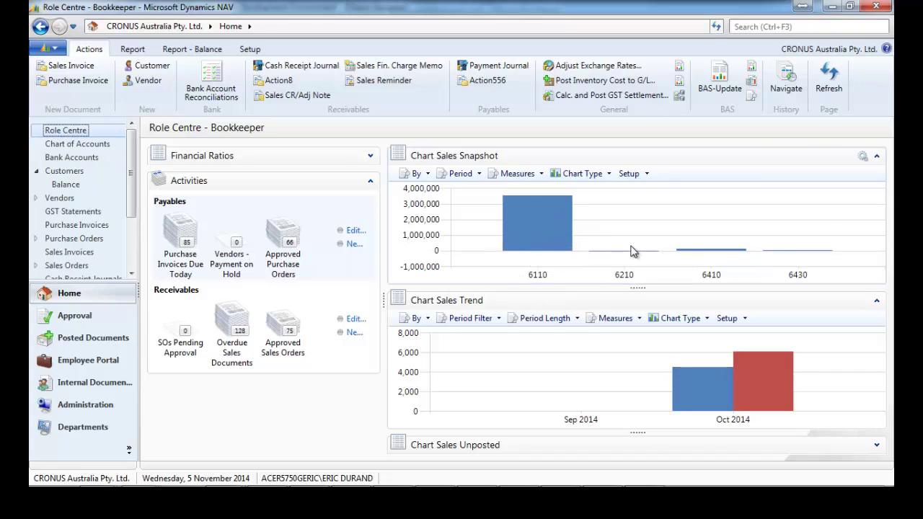
{"action": "mouse_move", "coordinate": [700, 256]}
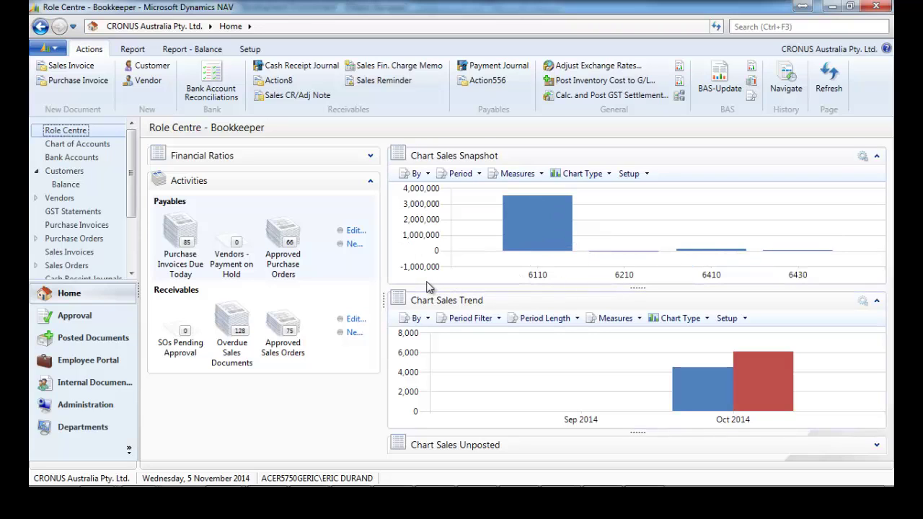
{"action": "left_click", "coordinate": [428, 319]}
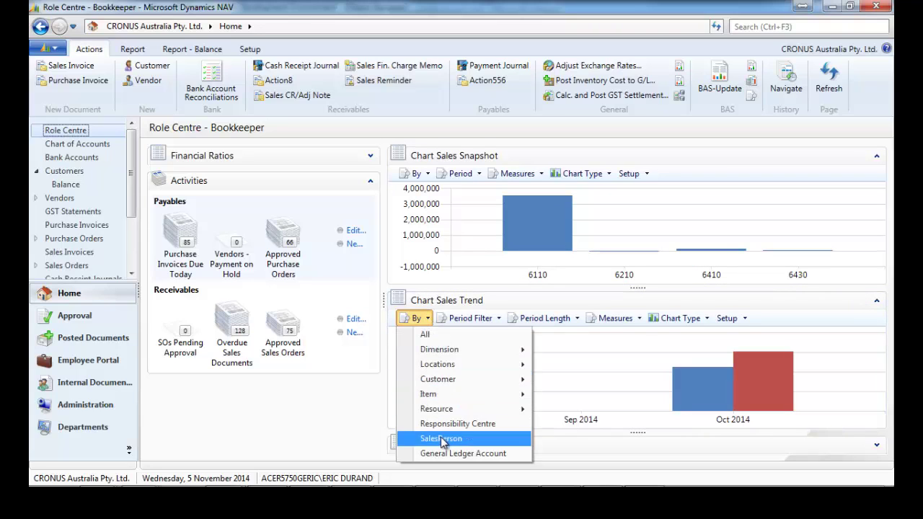
{"action": "left_click", "coordinate": [427, 437]}
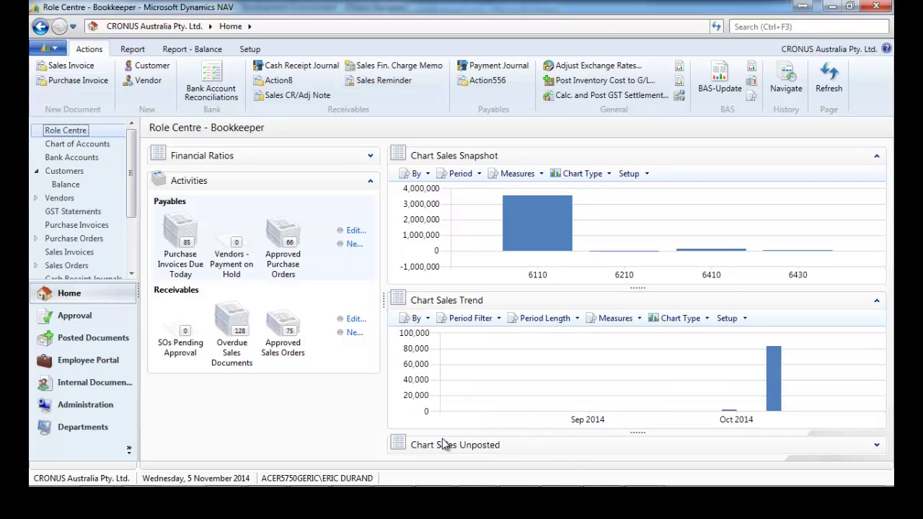
{"action": "left_click", "coordinate": [425, 175]}
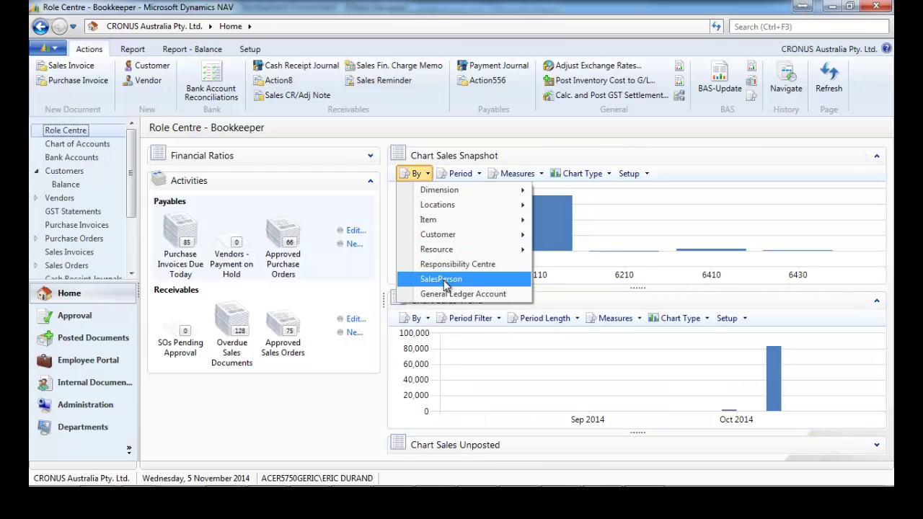
{"action": "left_click", "coordinate": [440, 279]}
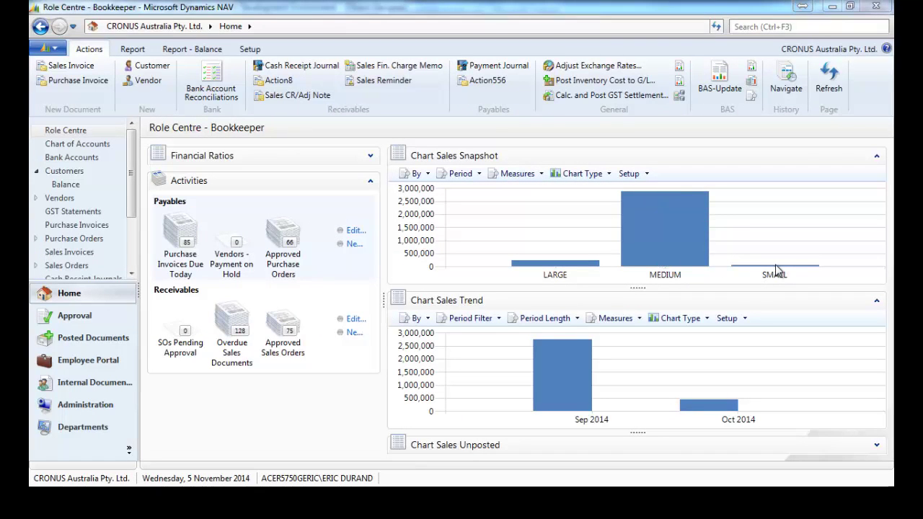
Open the Edit - User Setup window from the Sales Snapshot chart's Setup menu
{"action": "left_click", "coordinate": [649, 174]}
{"action": "left_click", "coordinate": [649, 190]}
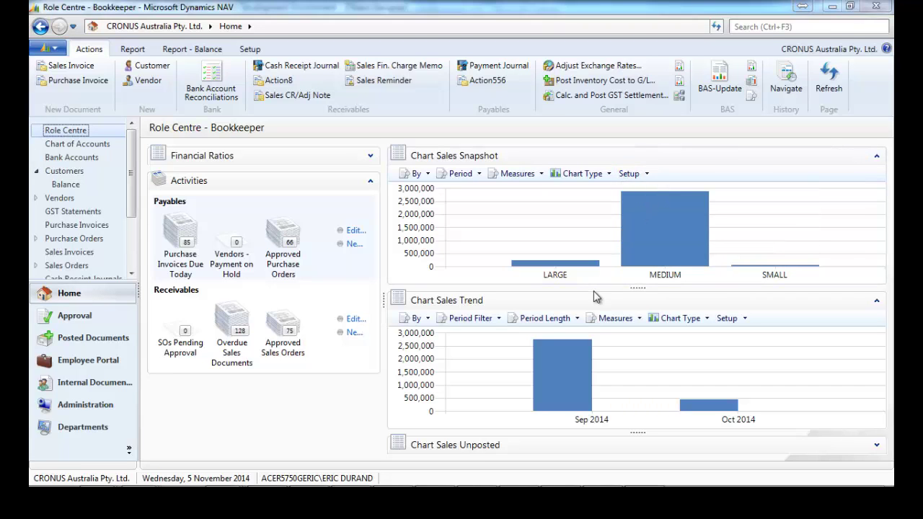
{"action": "left_click_drag", "start_coordinate": [358, 317], "coordinate": [830, 325]}
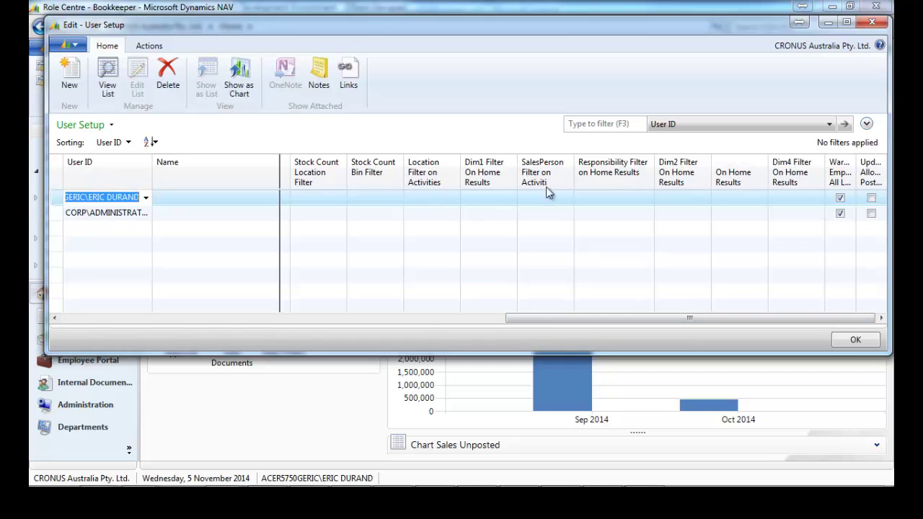
Change the first user's SalesPerson Filter on Activities from PS|JR to PS and save the setup
{"action": "left_click", "coordinate": [531, 197]}
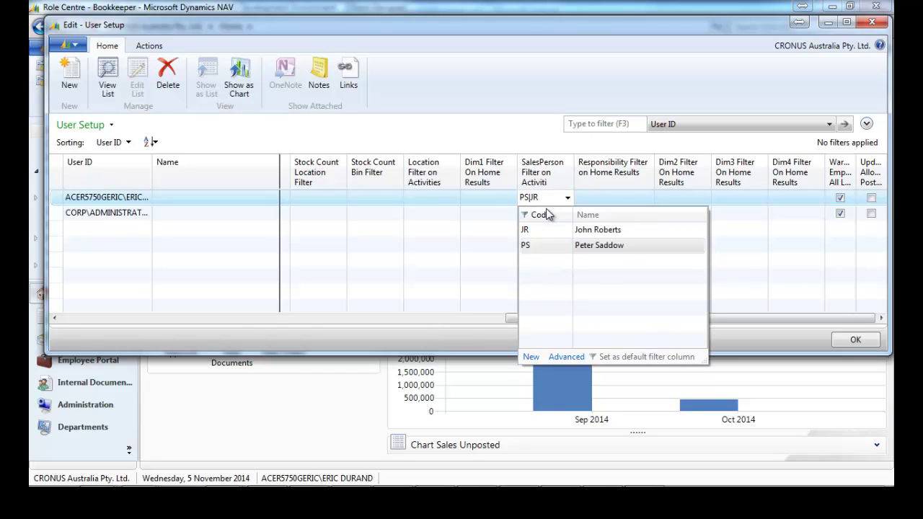
{"action": "key", "text": "BackSpace"}
{"action": "key", "text": "BackSpace"}
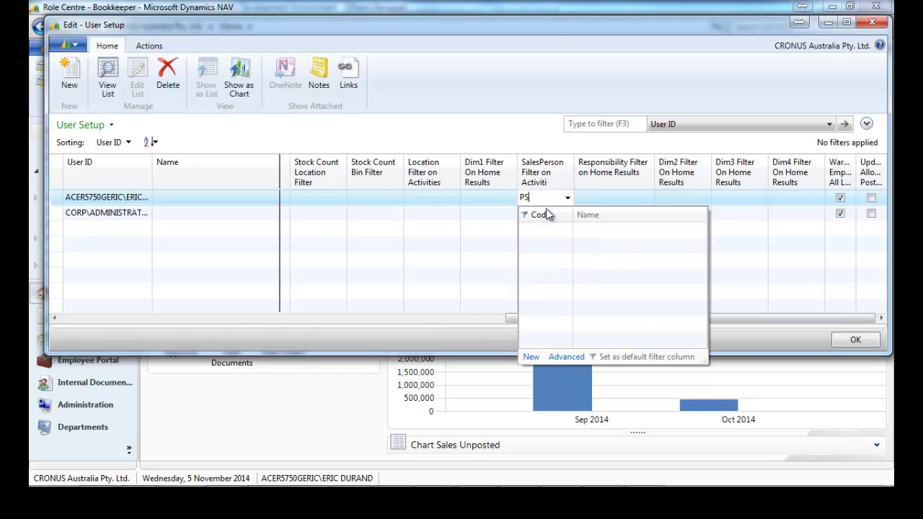
{"action": "key", "text": "Tab"}
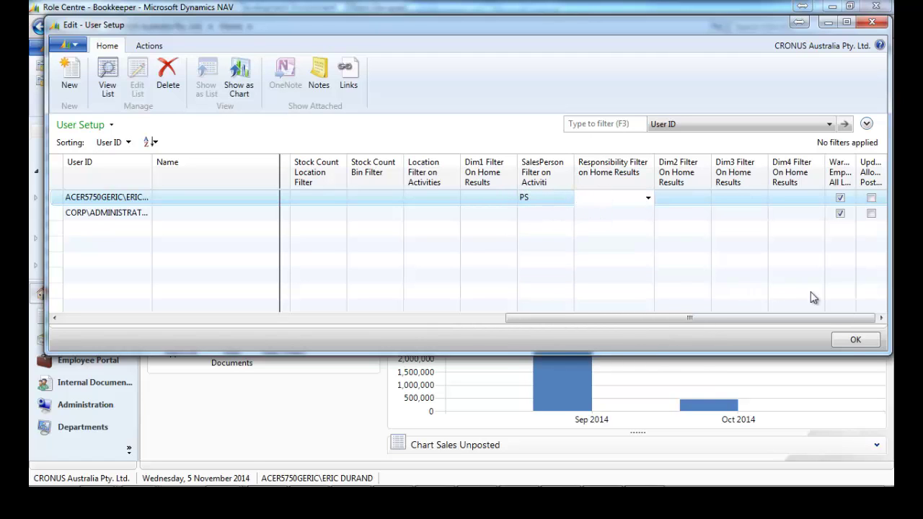
{"action": "left_click", "coordinate": [852, 344]}
{"action": "mouse_move", "coordinate": [644, 233]}
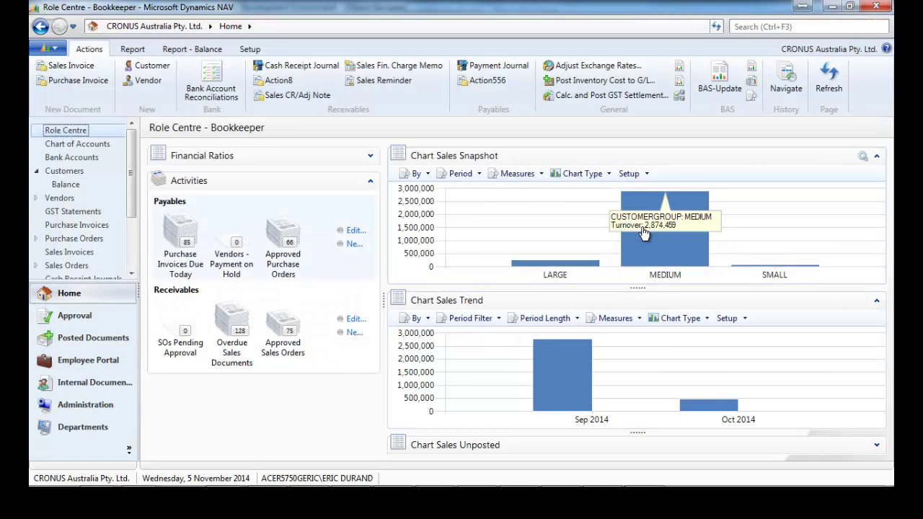
Reload the Role Centre via Chart of Accounts so the charts show PS's smaller turnover
{"action": "left_click", "coordinate": [88, 144]}
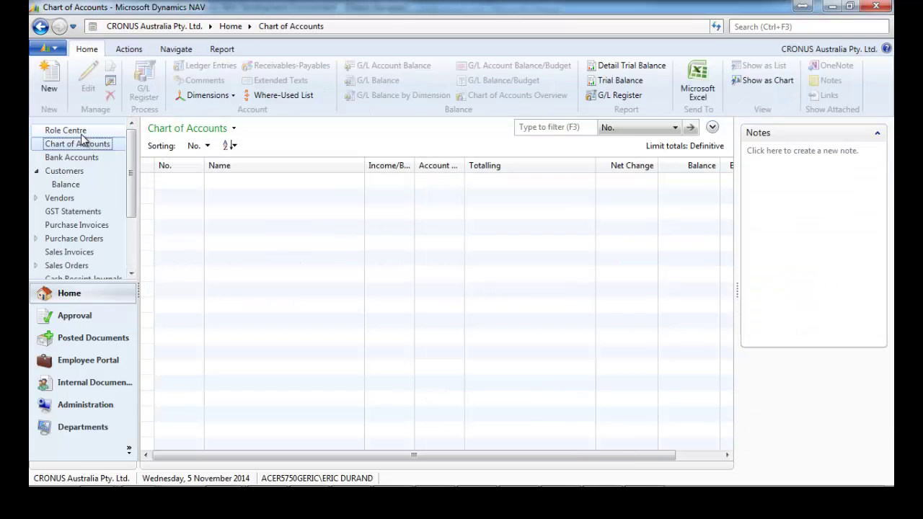
{"action": "left_click", "coordinate": [81, 132]}
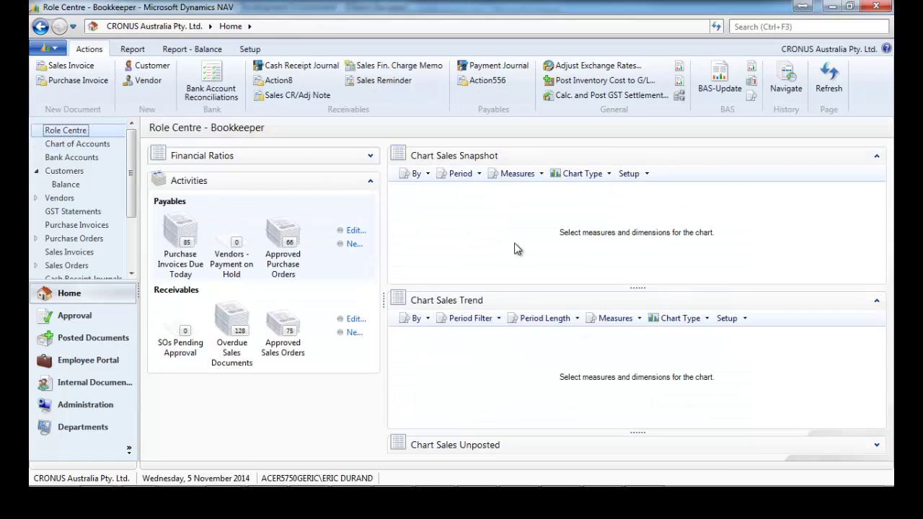
{"action": "mouse_move", "coordinate": [713, 269]}
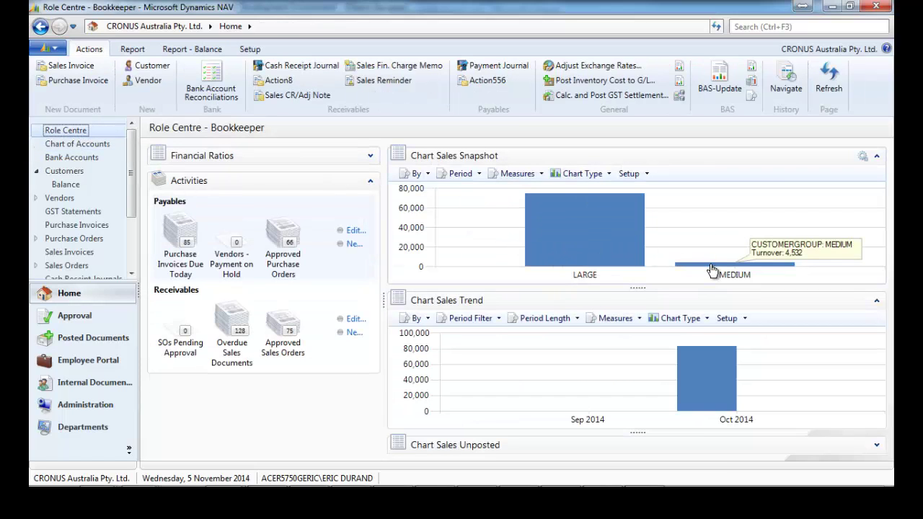
{"action": "mouse_move", "coordinate": [708, 383]}
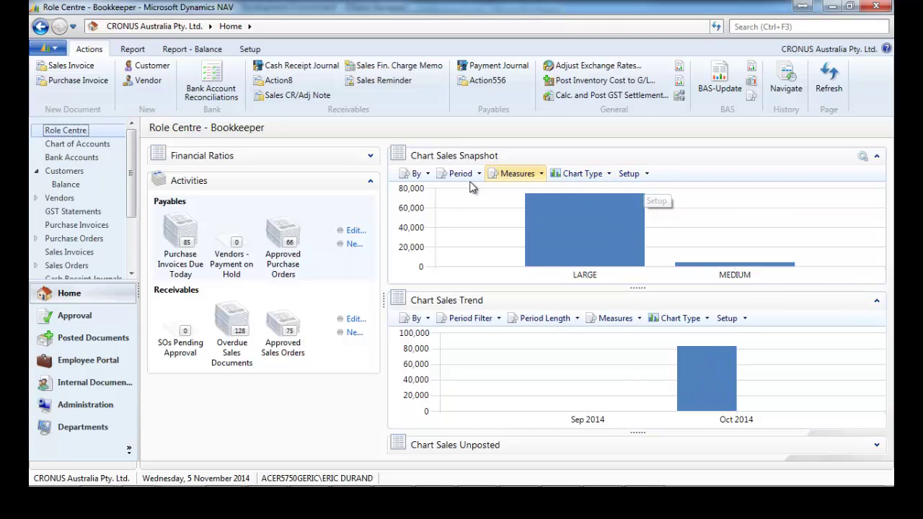
Check the sales snapshot grouping choices unchanged, then open the home charts' User Setup
{"action": "left_click", "coordinate": [420, 174]}
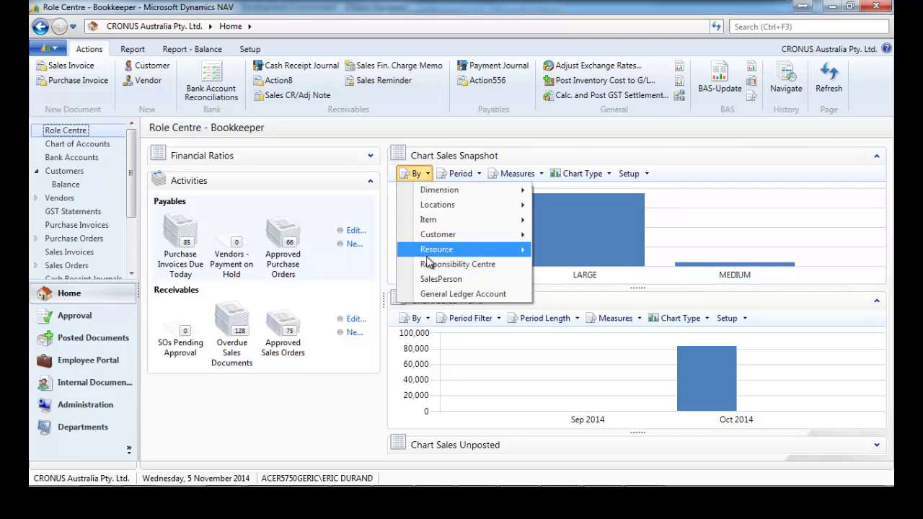
{"action": "left_click", "coordinate": [534, 183]}
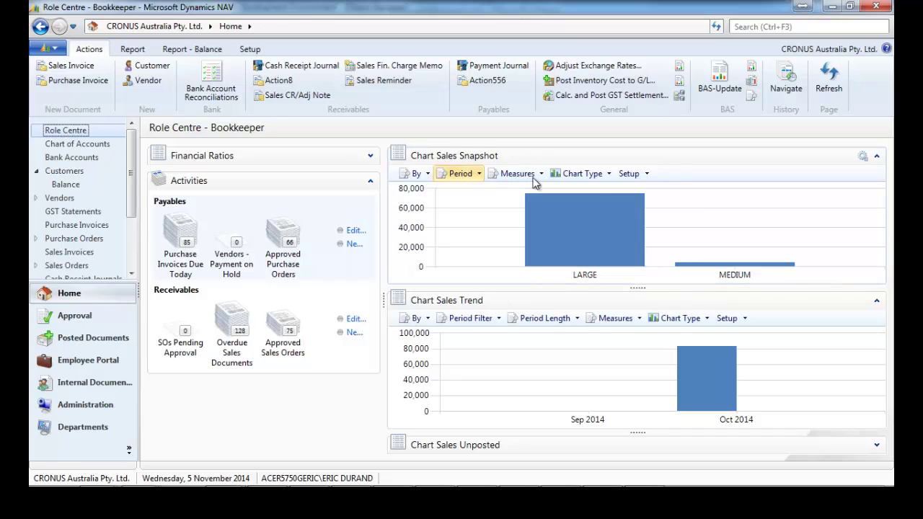
{"action": "left_click", "coordinate": [648, 175]}
{"action": "left_click", "coordinate": [661, 192]}
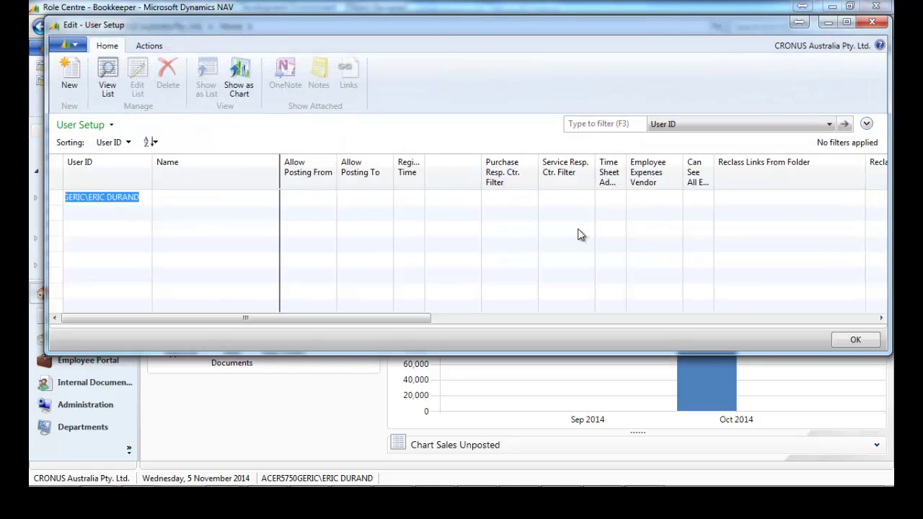
Empty the first user's salesperson filter, set Responsibility Filter on Home Results to CANBERRA, and save
{"action": "left_click_drag", "start_coordinate": [631, 323], "coordinate": [775, 316]}
{"action": "left_click", "coordinate": [694, 197]}
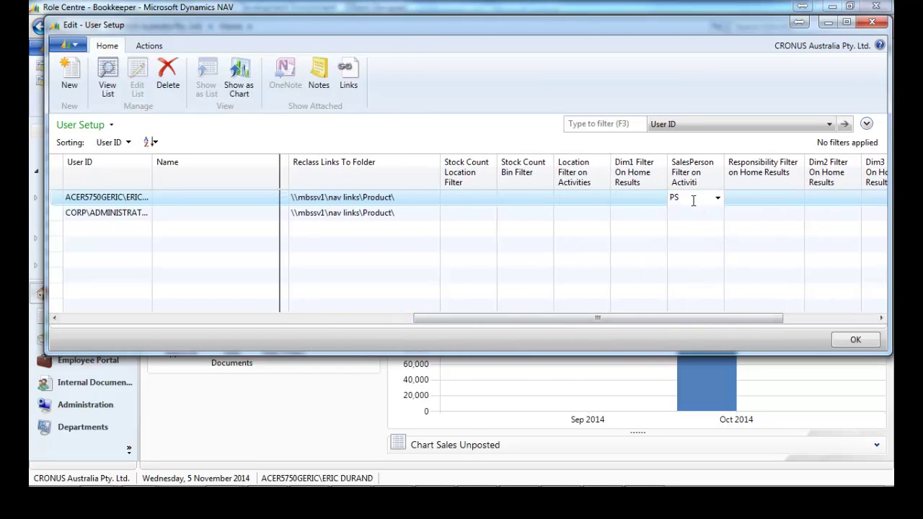
{"action": "left_click", "coordinate": [693, 199]}
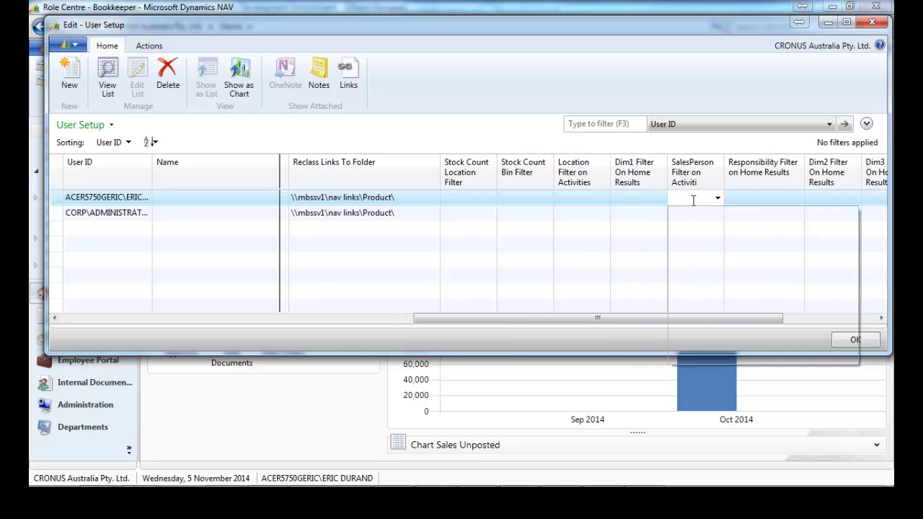
{"action": "key", "text": "Tab"}
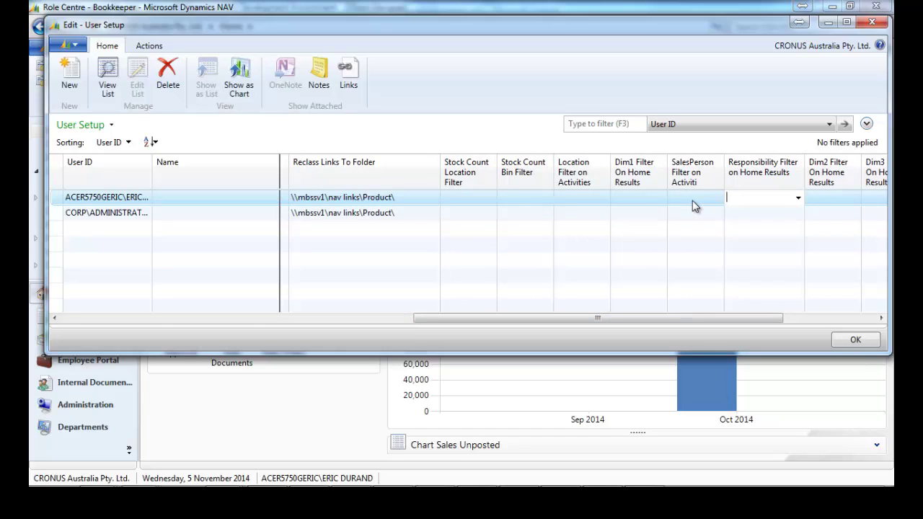
{"action": "left_click", "coordinate": [798, 198]}
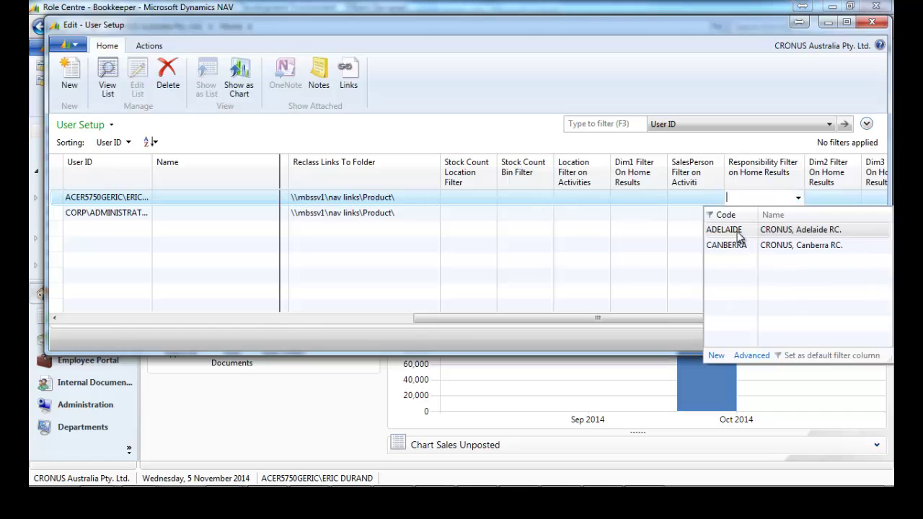
{"action": "left_click", "coordinate": [745, 246]}
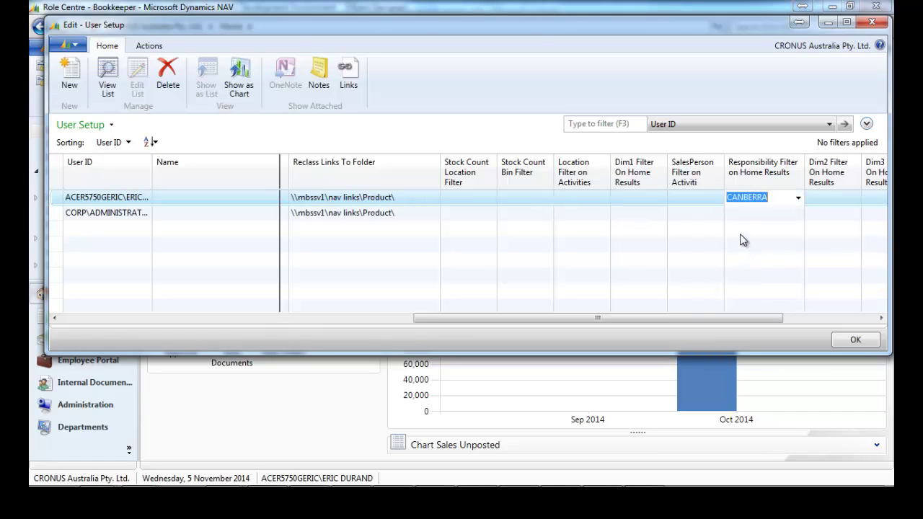
{"action": "key", "text": "Down"}
{"action": "left_click", "coordinate": [853, 341]}
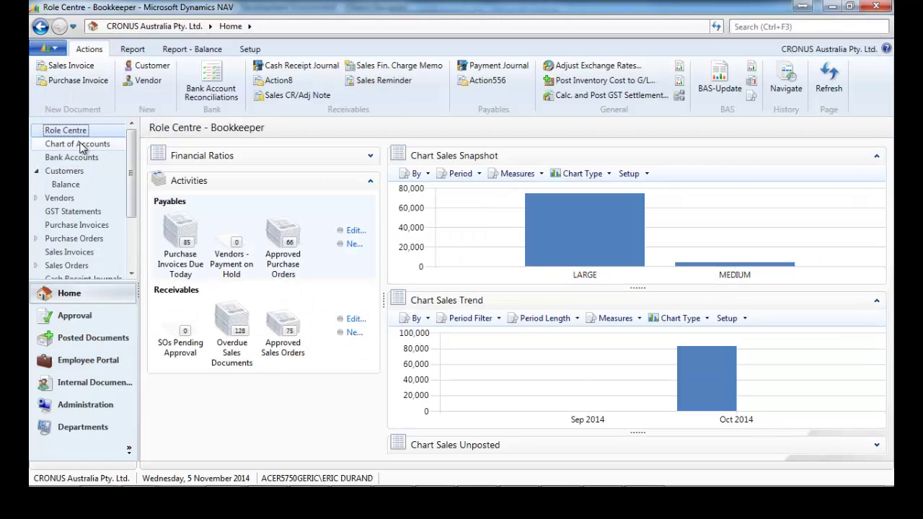
Reload the Role Centre and group the Sales Snapshot by SalesPerson to compare JR and PS
{"action": "left_click", "coordinate": [82, 147]}
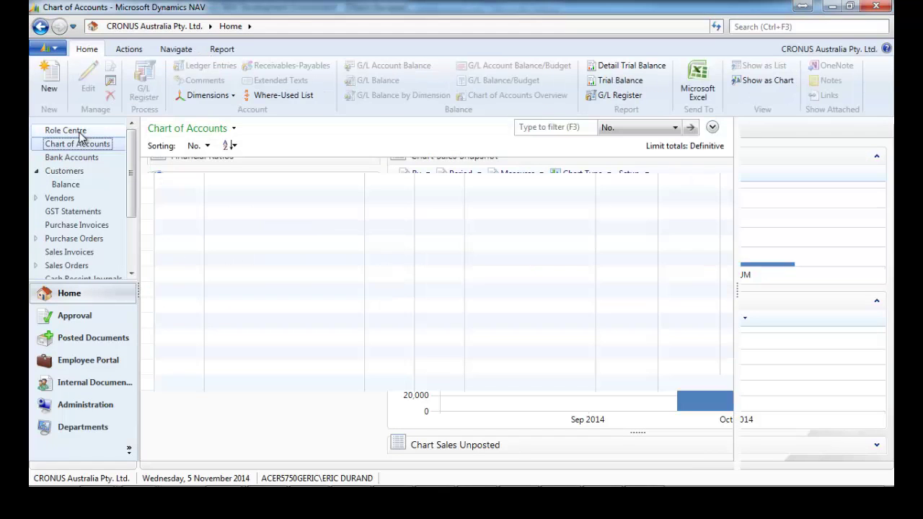
{"action": "left_click", "coordinate": [80, 133]}
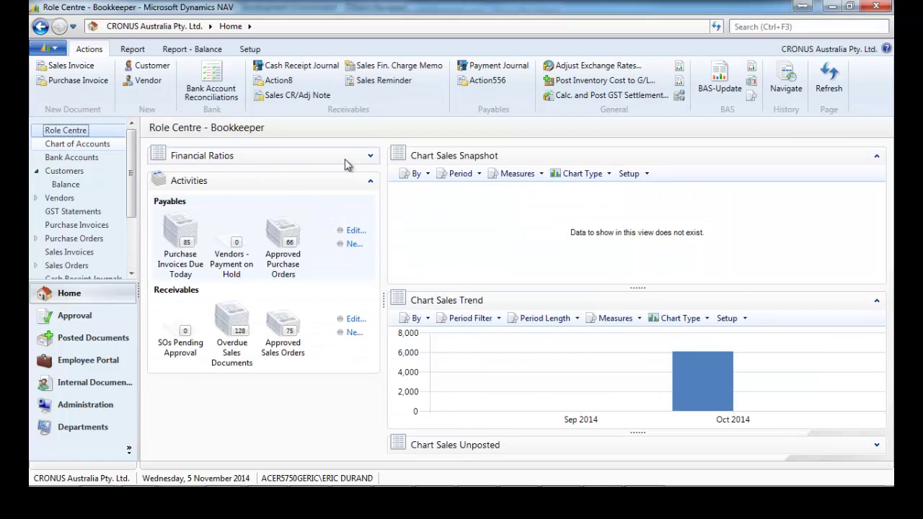
{"action": "left_click", "coordinate": [427, 175]}
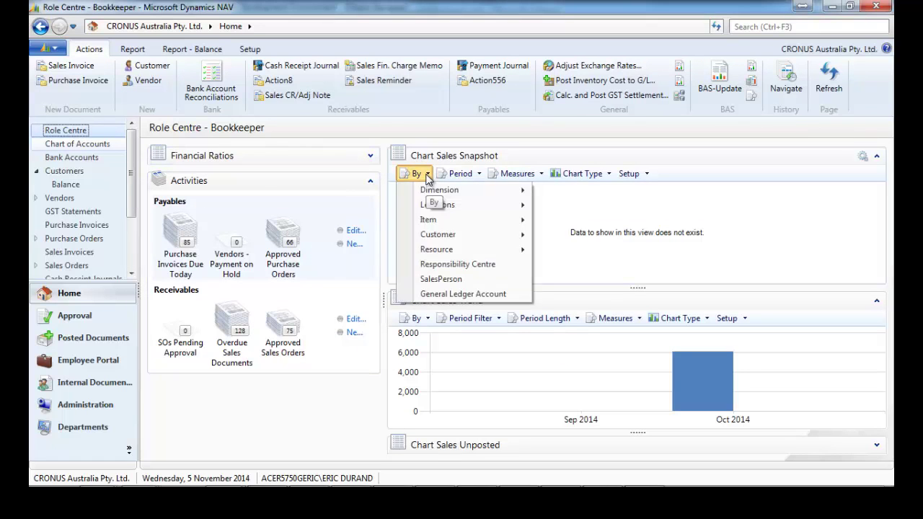
{"action": "left_click", "coordinate": [443, 280]}
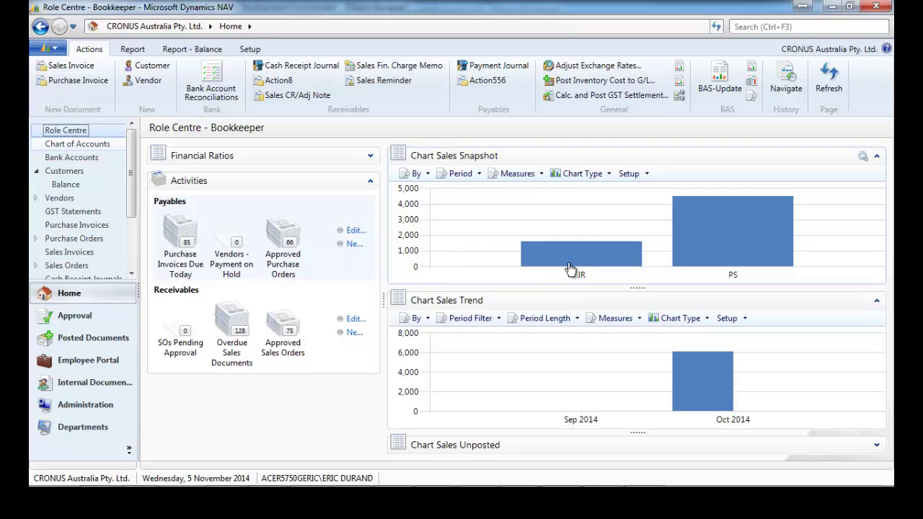
{"action": "mouse_move", "coordinate": [577, 267]}
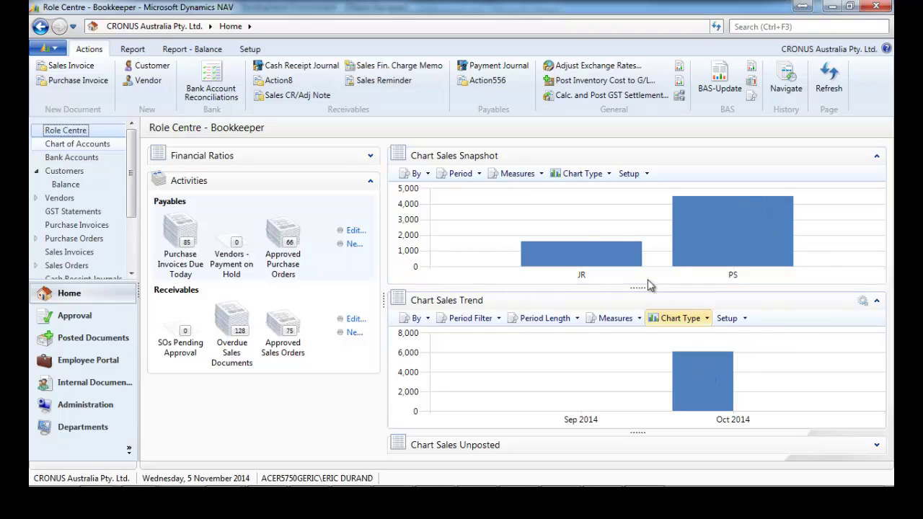
{"action": "mouse_move", "coordinate": [621, 259]}
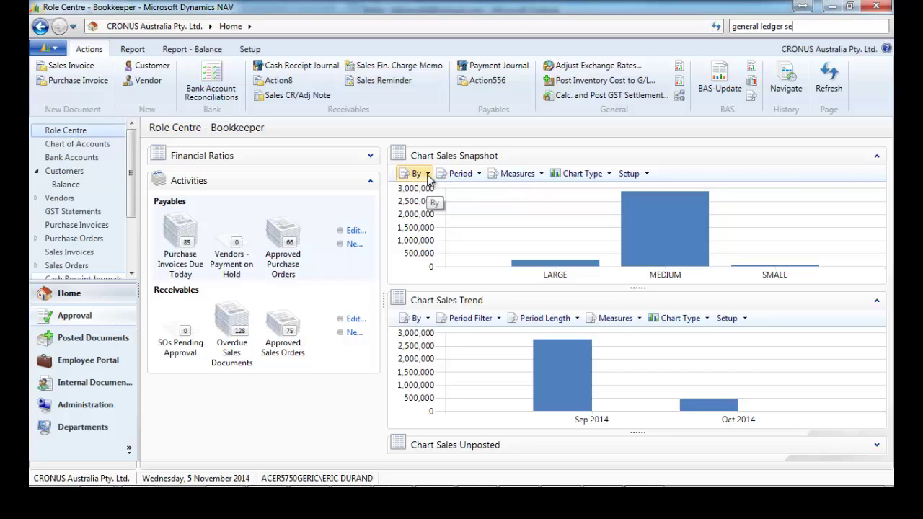
{"action": "left_click", "coordinate": [428, 177]}
{"action": "mouse_move", "coordinate": [430, 191]}
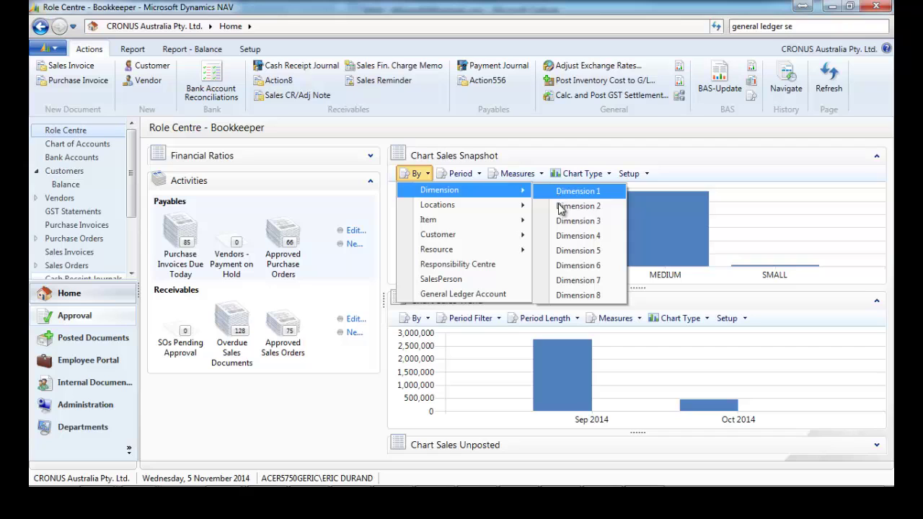
{"action": "mouse_move", "coordinate": [481, 207]}
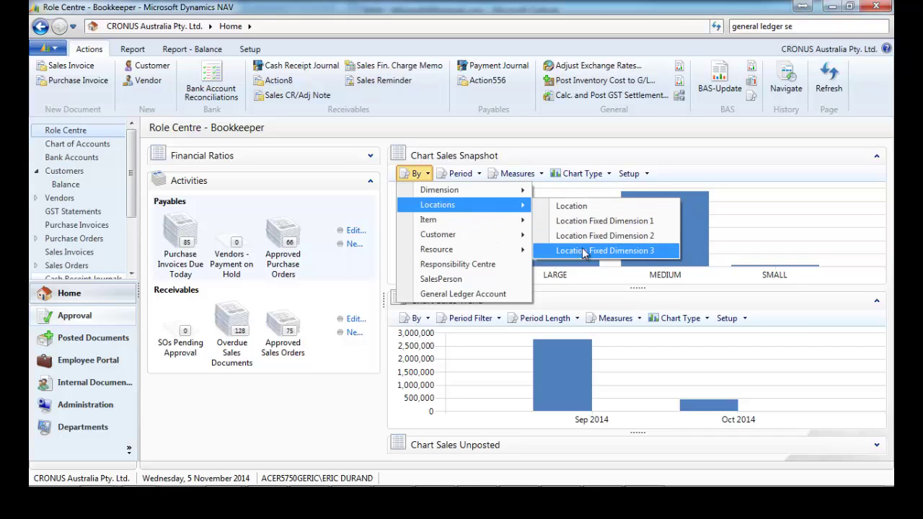
{"action": "mouse_move", "coordinate": [505, 220]}
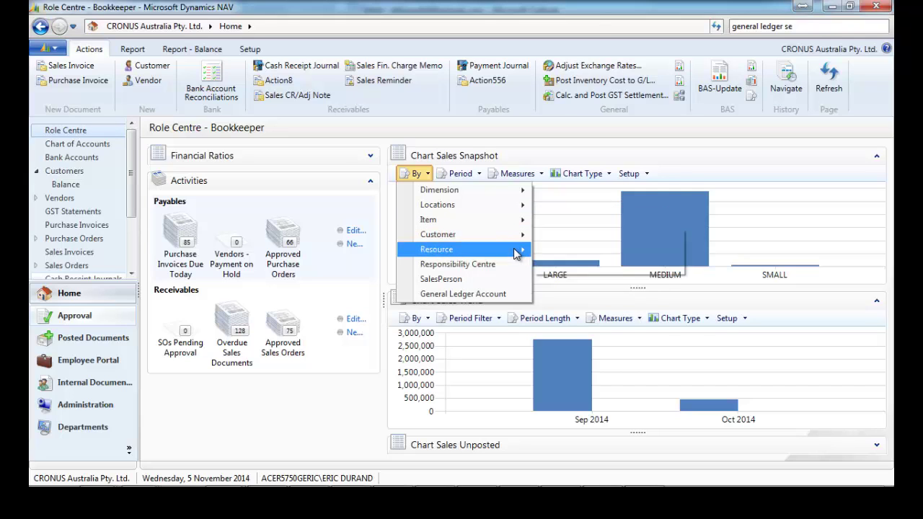
{"action": "left_click", "coordinate": [427, 174]}
{"action": "left_click", "coordinate": [428, 175]}
{"action": "mouse_move", "coordinate": [498, 189]}
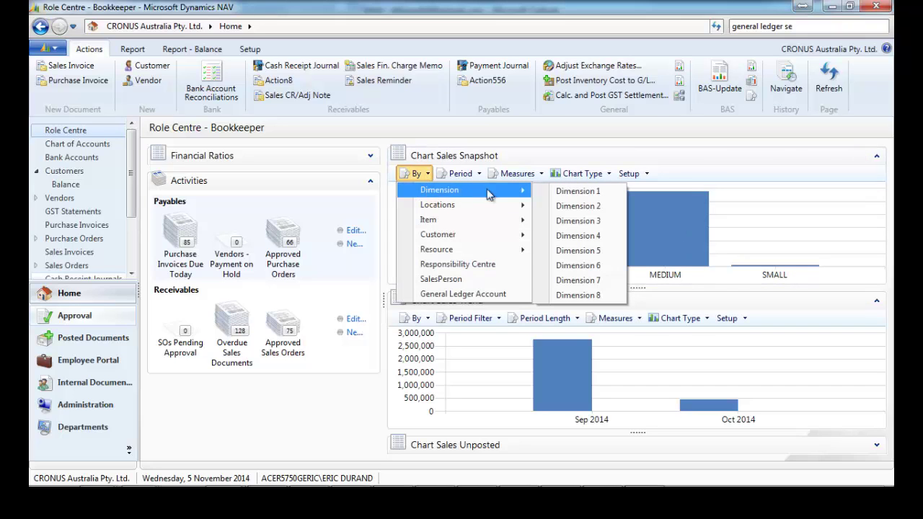
{"action": "left_click", "coordinate": [564, 207]}
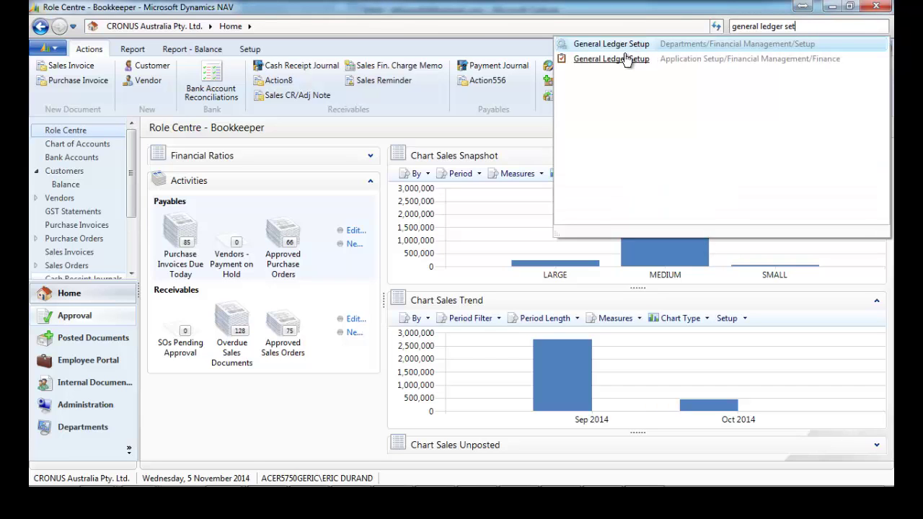
Open General Ledger Setup from the search results and bring it into view
{"action": "left_click", "coordinate": [631, 49]}
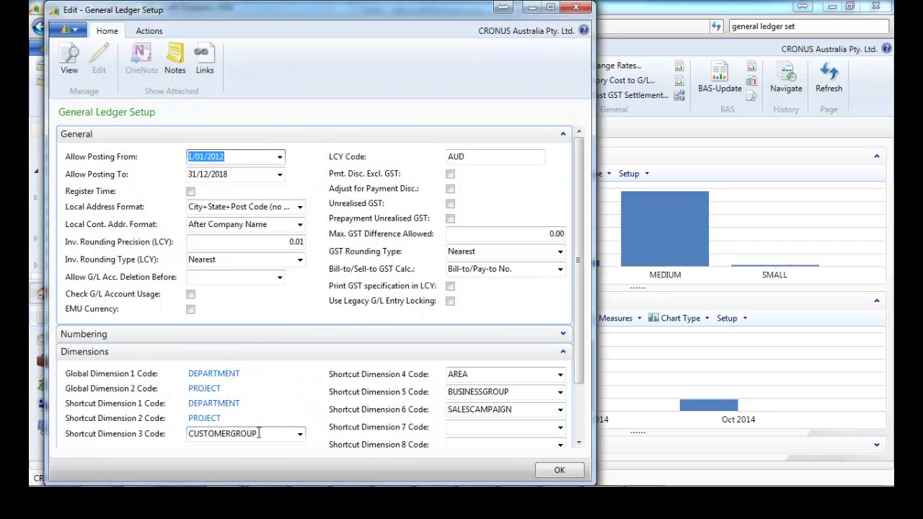
{"action": "key", "text": "Escape"}
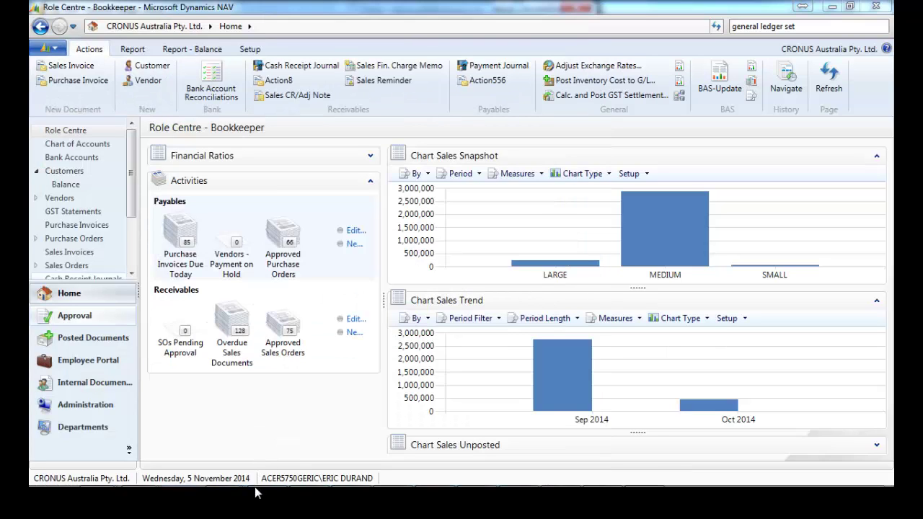
{"action": "mouse_move", "coordinate": [253, 487]}
{"action": "mouse_move", "coordinate": [223, 476]}
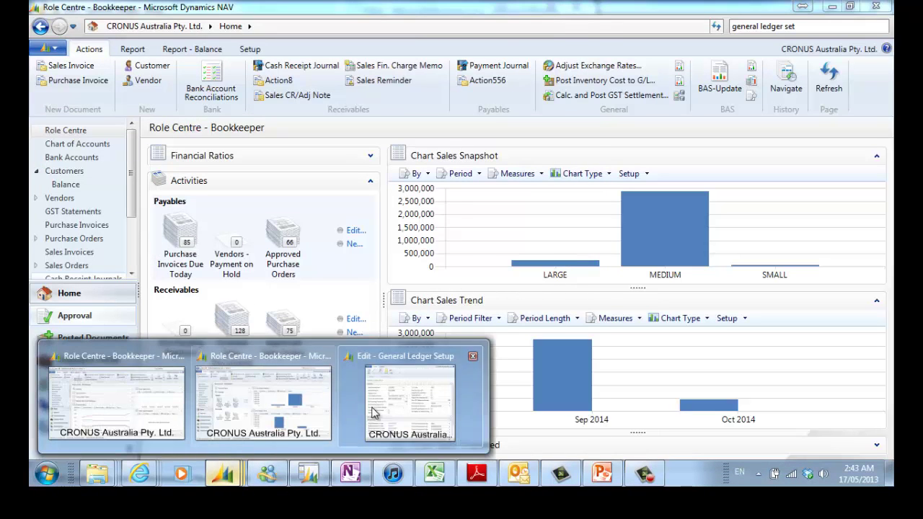
{"action": "left_click", "coordinate": [380, 468]}
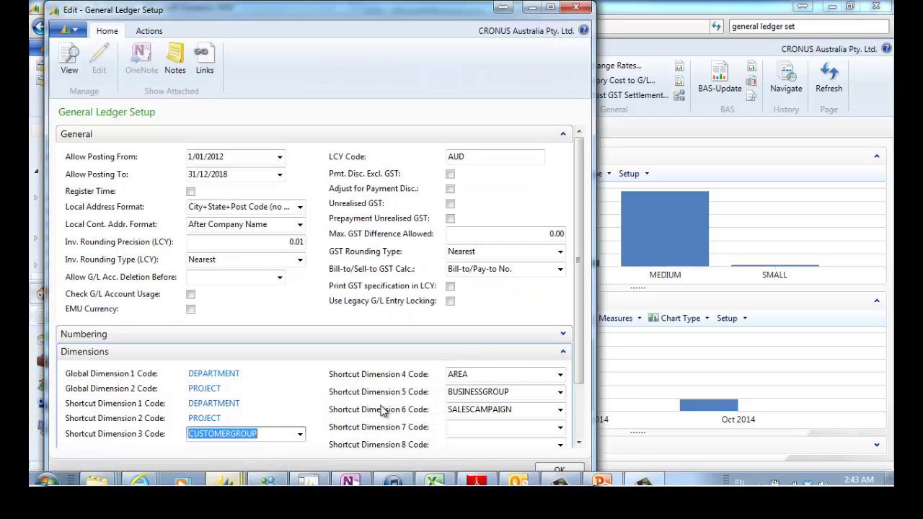
Check Shortcut Dimension 3 against the full Dimension List, keep CUSTOMERGROUP, and close the setup
{"action": "left_click", "coordinate": [300, 436]}
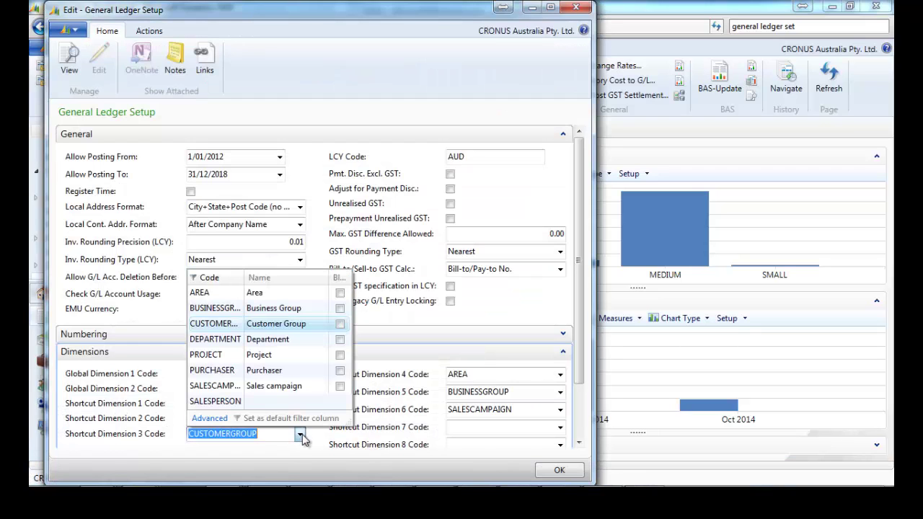
{"action": "left_click", "coordinate": [213, 419]}
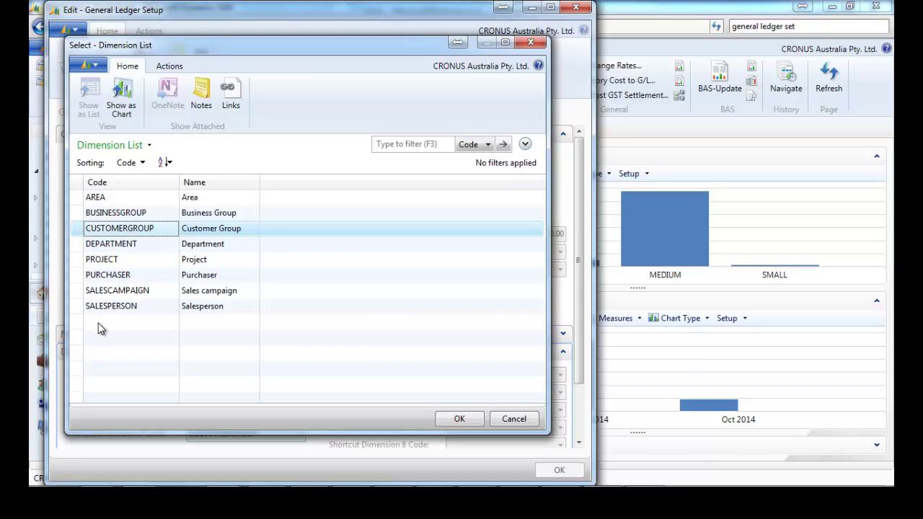
{"action": "left_click", "coordinate": [531, 45]}
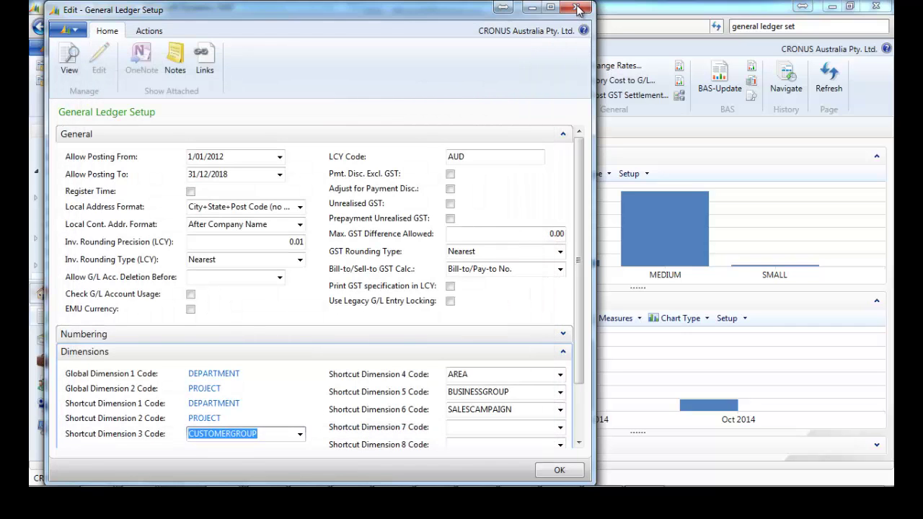
{"action": "left_click", "coordinate": [577, 8]}
Search for 'customer' and open the Customers (Home) list page
{"action": "left_click", "coordinate": [727, 26]}
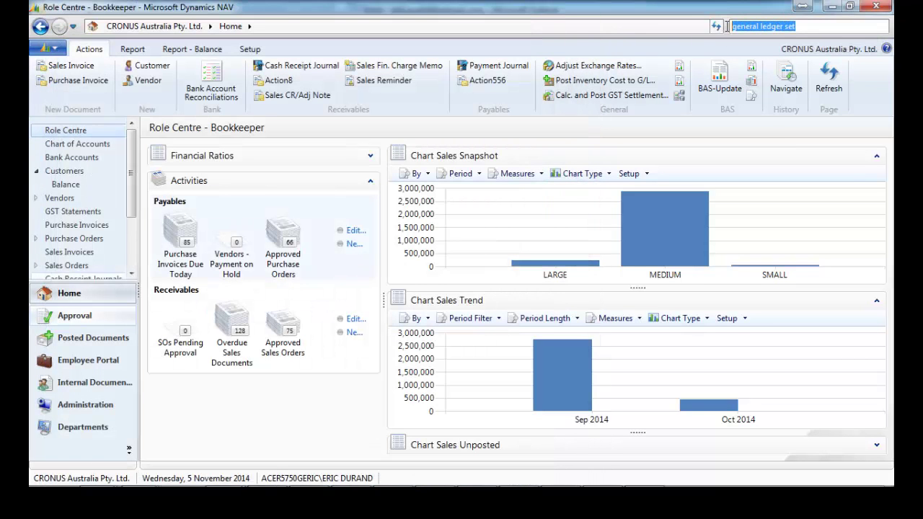
{"action": "type", "text": "cu"}
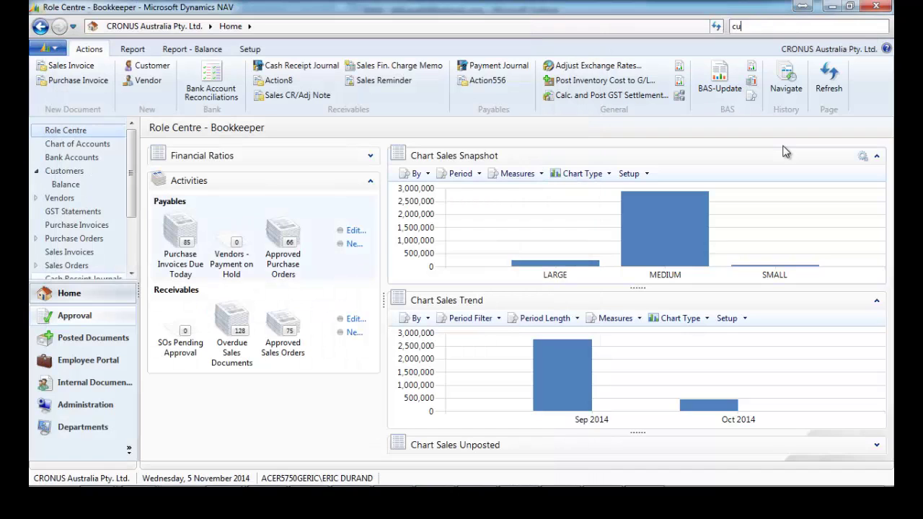
{"action": "type", "text": "stomer"}
{"action": "key", "text": "BackSpace"}
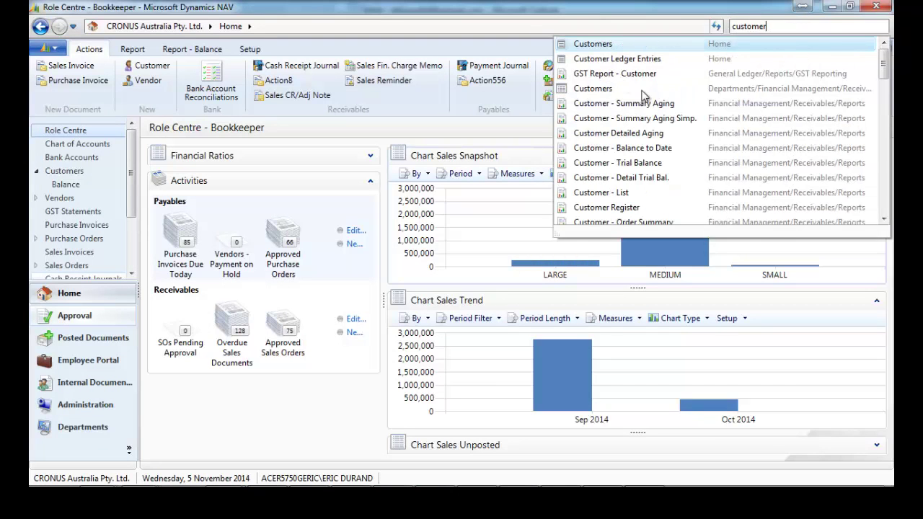
{"action": "left_click", "coordinate": [586, 46]}
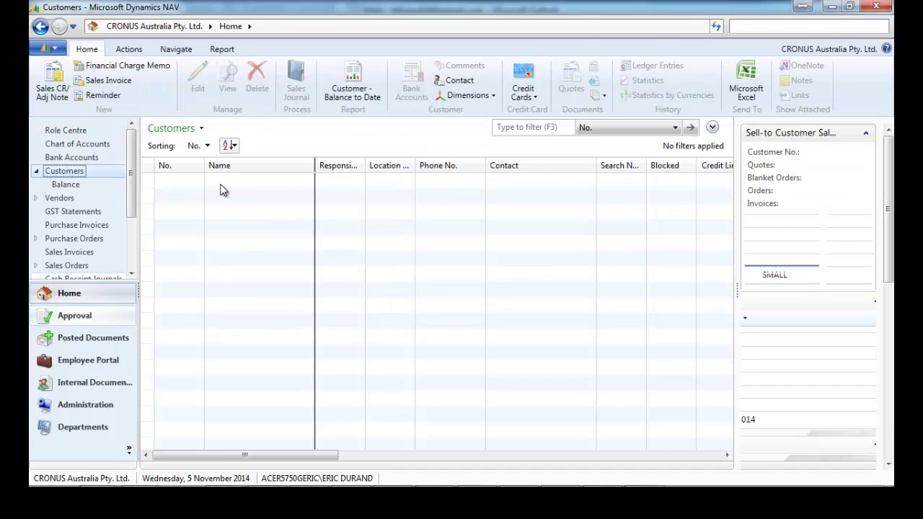
Open the card for customer 20000 Selangorian Ltd. and expand its Reporting FastTab
{"action": "left_click", "coordinate": [247, 296]}
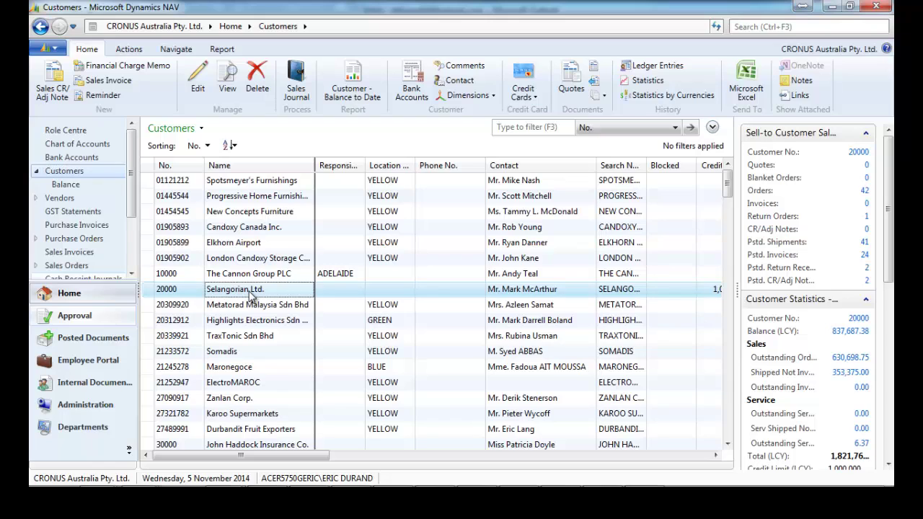
{"action": "double_click", "coordinate": [250, 292]}
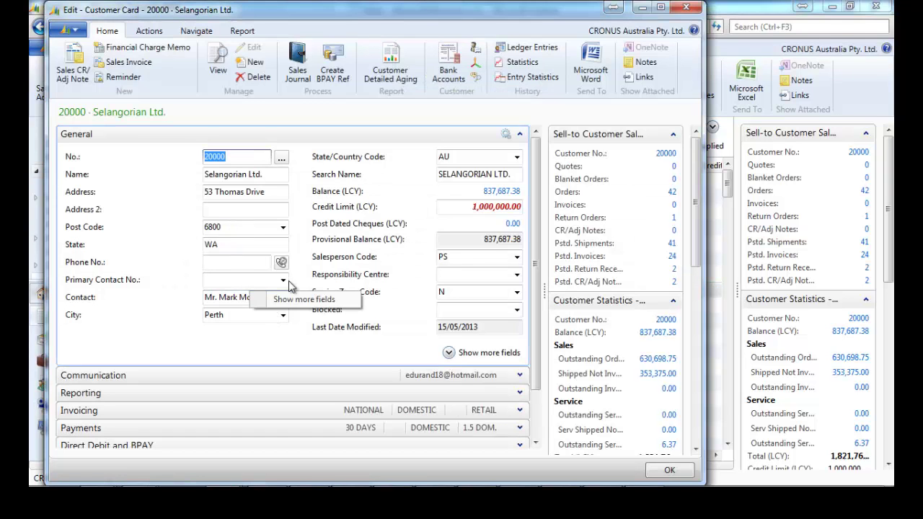
{"action": "left_click", "coordinate": [520, 394]}
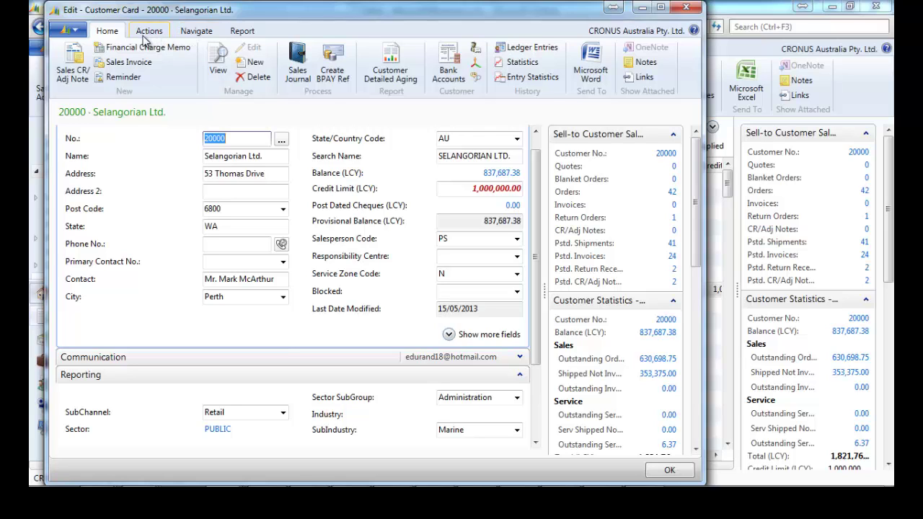
Check Selangorian Ltd.'s default dimensions and the 160,367.46 ledger entry's dimensions, both customer group LARGE
{"action": "left_click", "coordinate": [197, 31]}
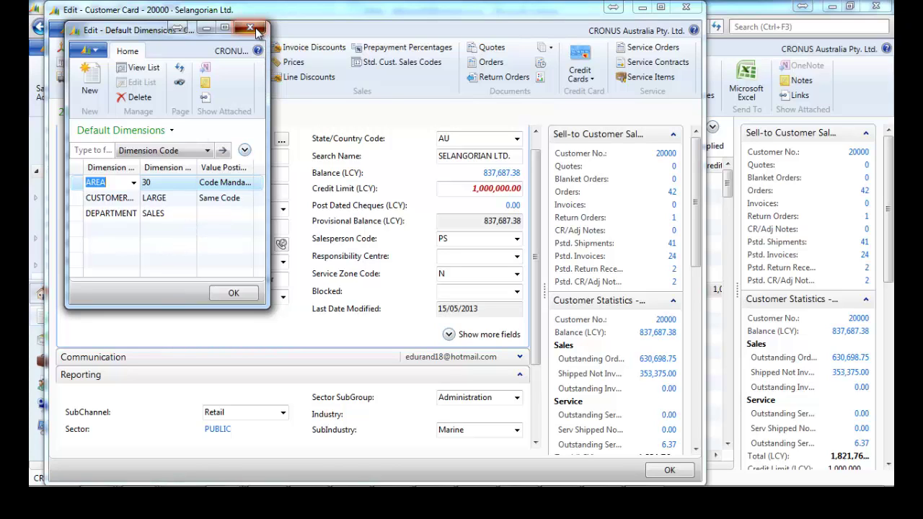
{"action": "left_click", "coordinate": [253, 29]}
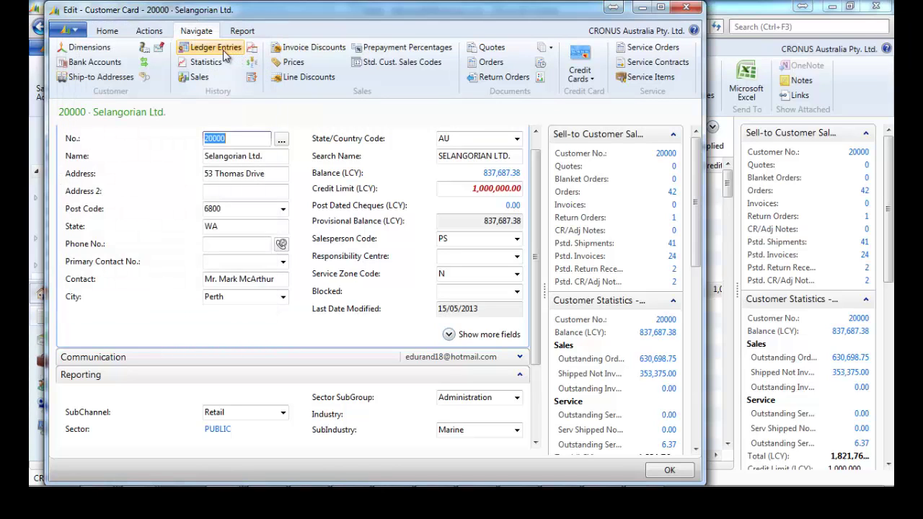
{"action": "left_click", "coordinate": [232, 56]}
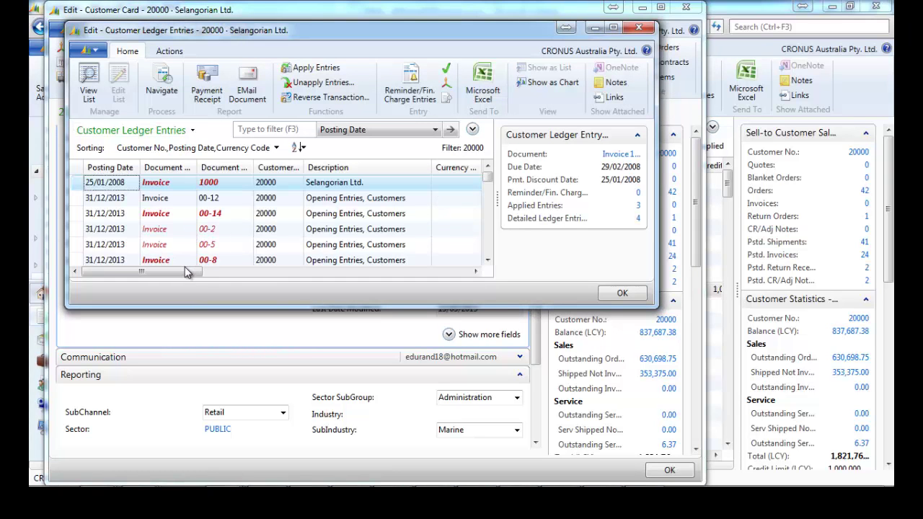
{"action": "left_click_drag", "start_coordinate": [184, 272], "coordinate": [266, 276]}
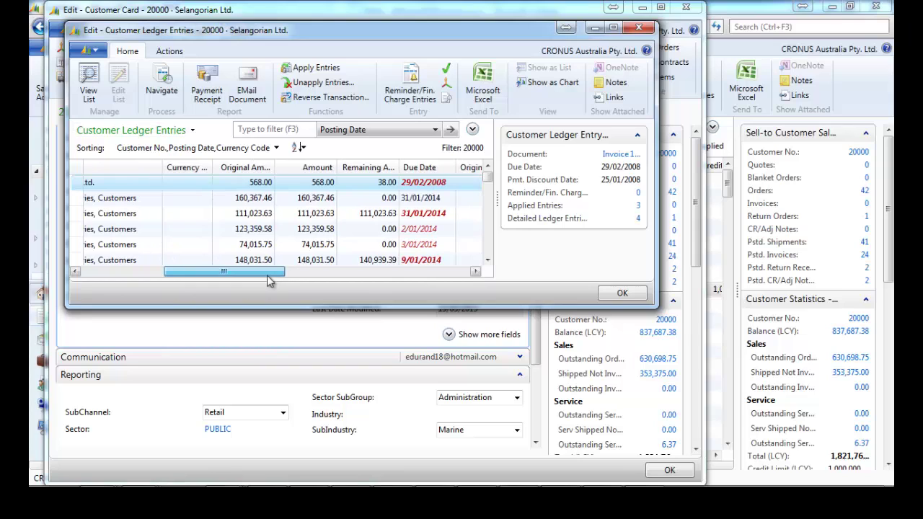
{"action": "left_click", "coordinate": [182, 204]}
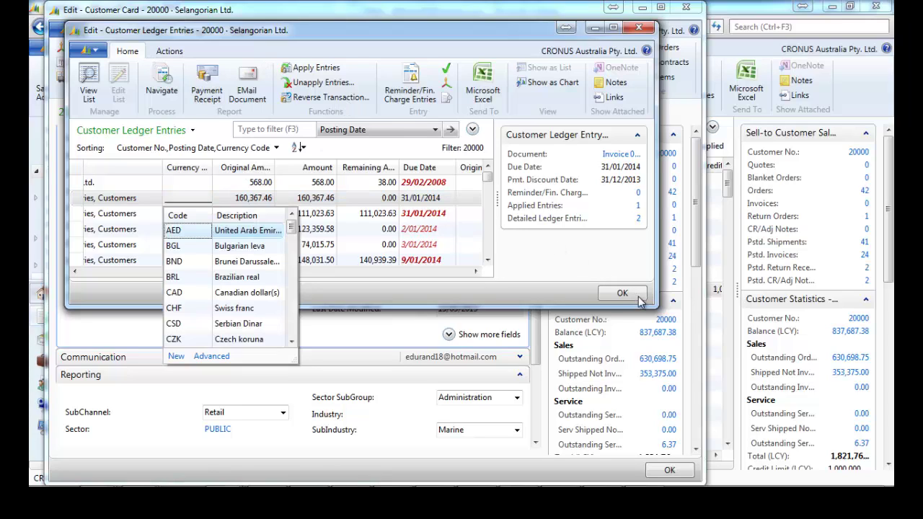
{"action": "key", "text": "Escape"}
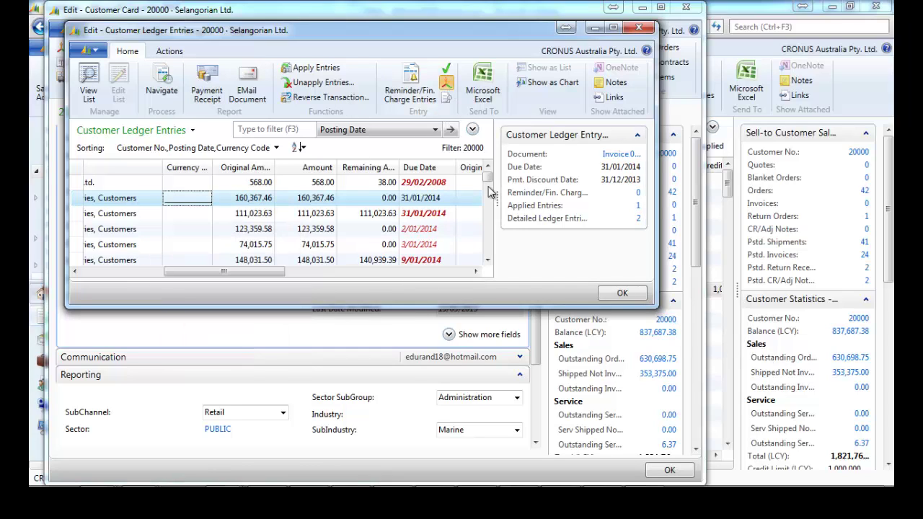
{"action": "key", "text": "ctrl+shift+d"}
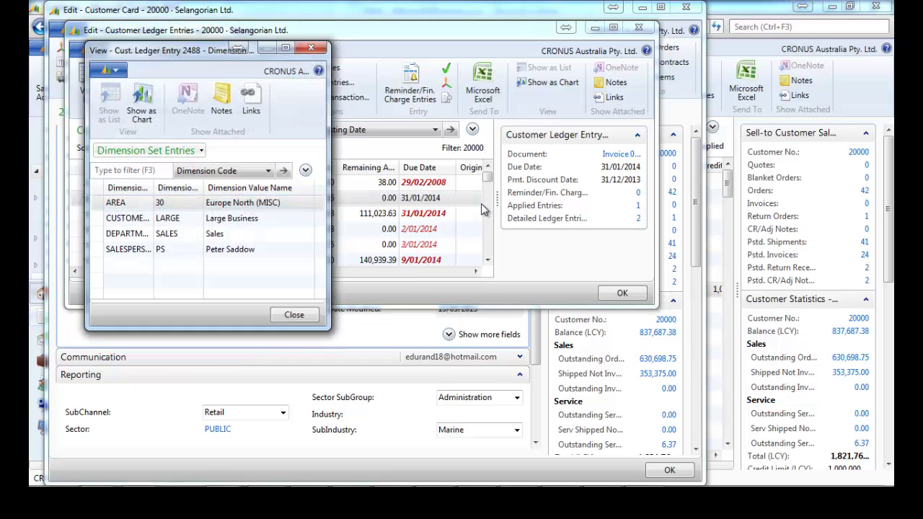
{"action": "left_click", "coordinate": [312, 50]}
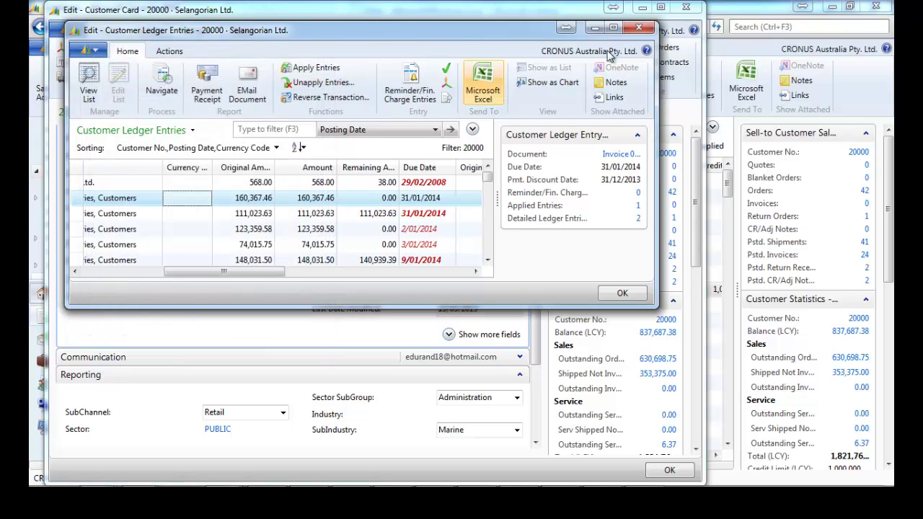
{"action": "left_click", "coordinate": [639, 28]}
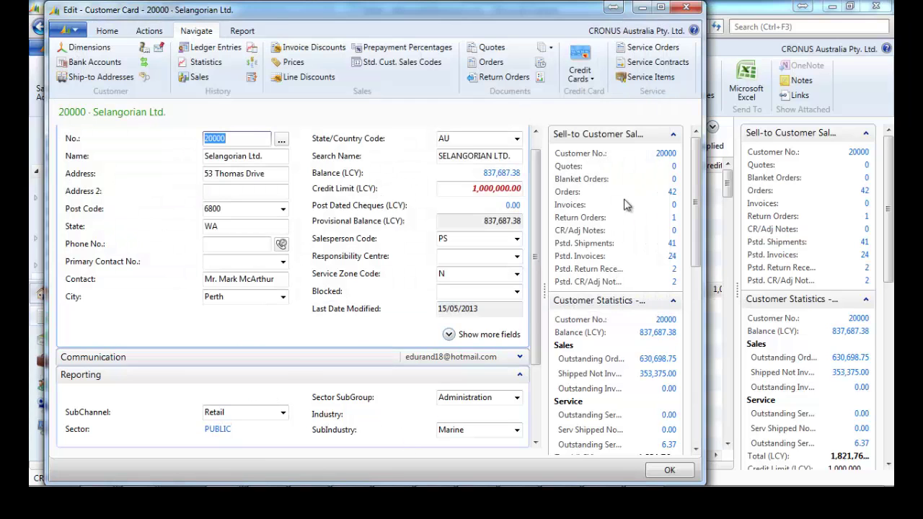
Return to the Role Centre and review Reporting Setup's customer fixed dimensions: SubChannel, Sector, Industry
{"action": "left_click", "coordinate": [684, 9]}
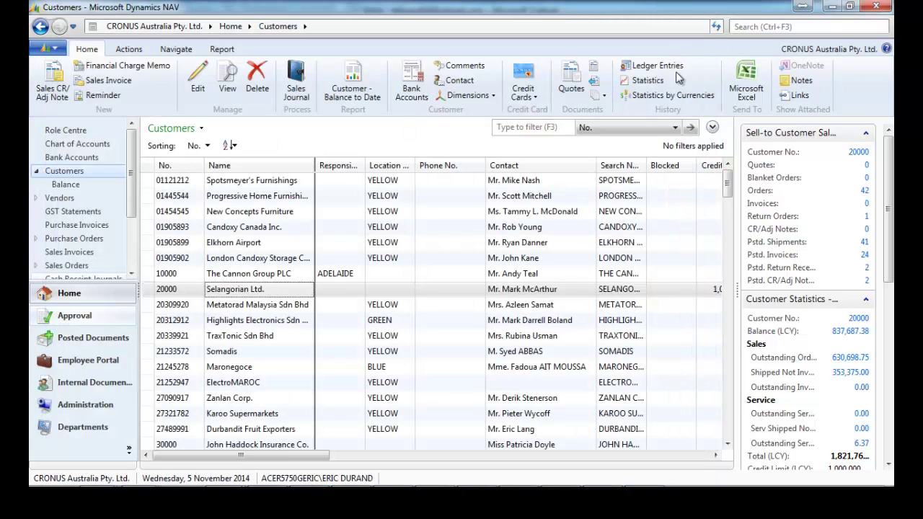
{"action": "left_click", "coordinate": [63, 134]}
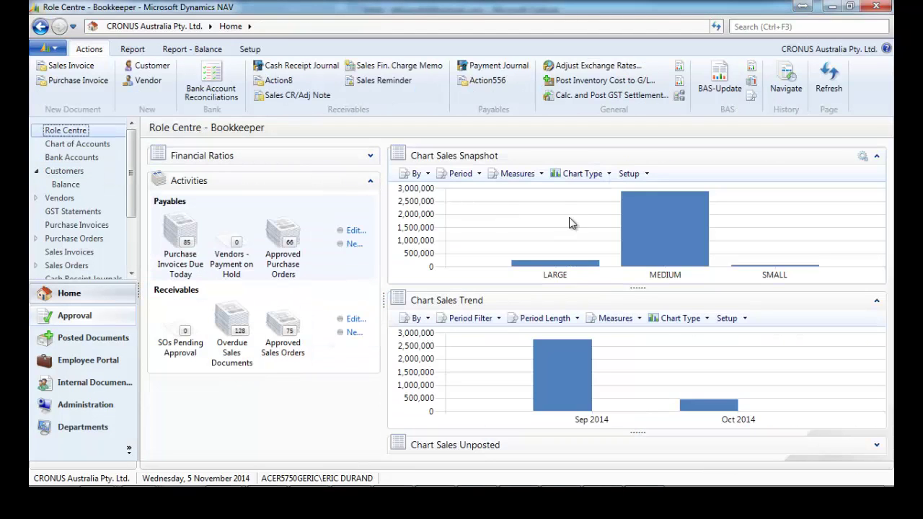
{"action": "left_click", "coordinate": [648, 176]}
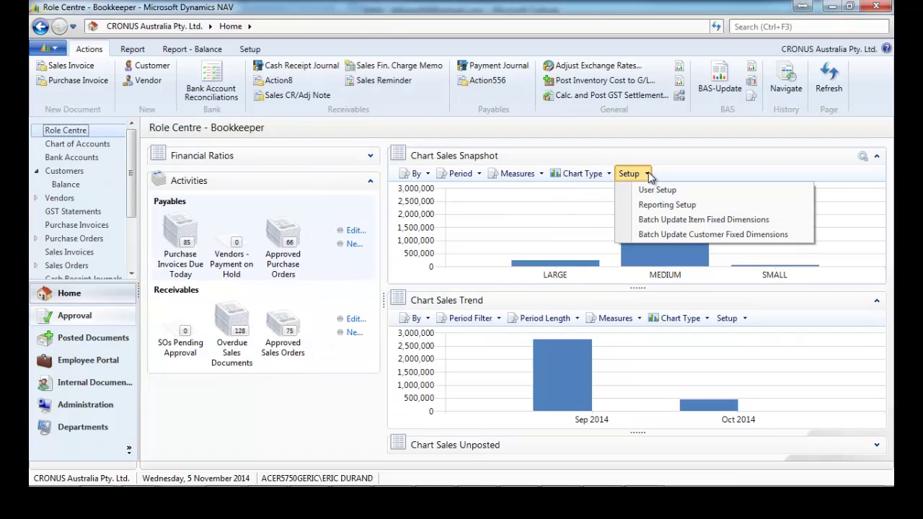
{"action": "left_click", "coordinate": [671, 205]}
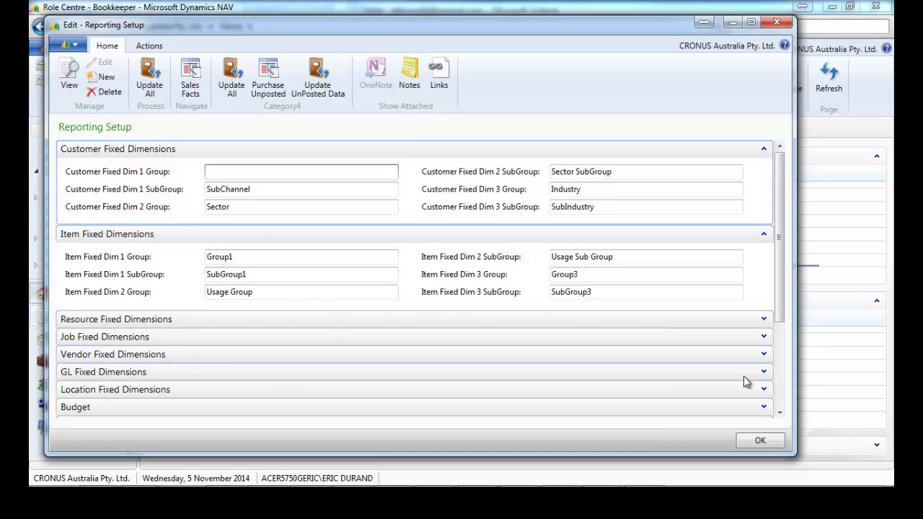
{"action": "left_click", "coordinate": [777, 22]}
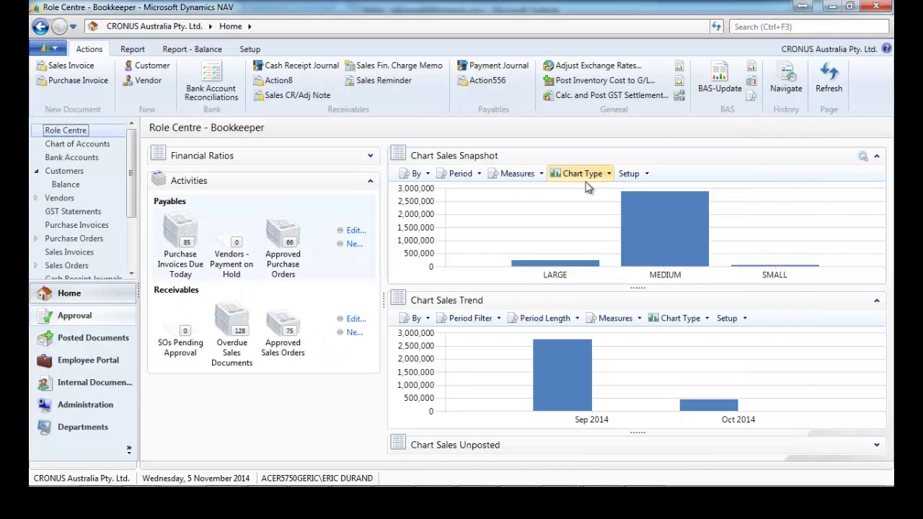
Group the sales snapshot by Item Fixed Dimension 1, then by Item Fixed Dimension 2
{"action": "left_click", "coordinate": [429, 174]}
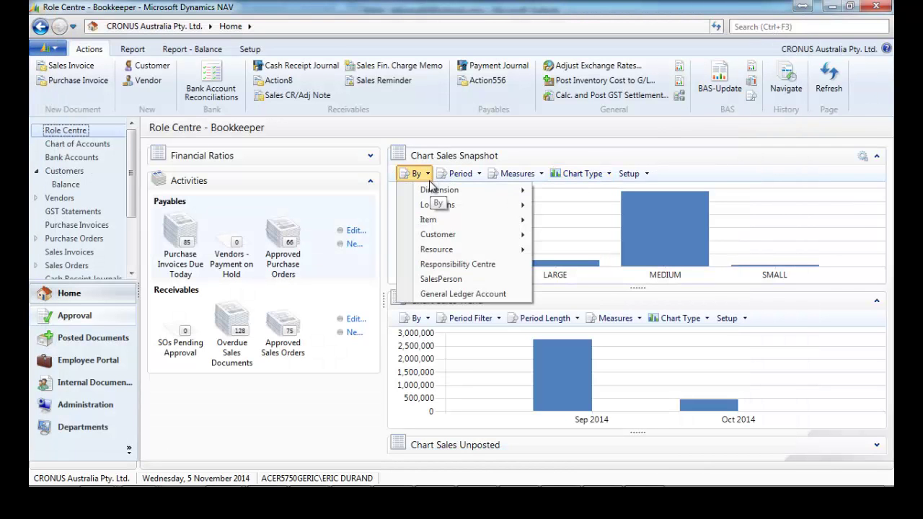
{"action": "mouse_move", "coordinate": [433, 224]}
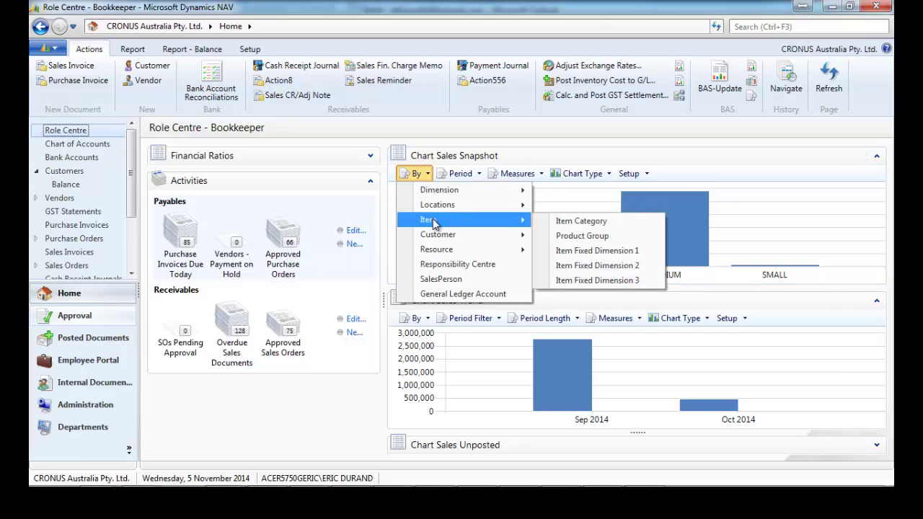
{"action": "left_click", "coordinate": [602, 252]}
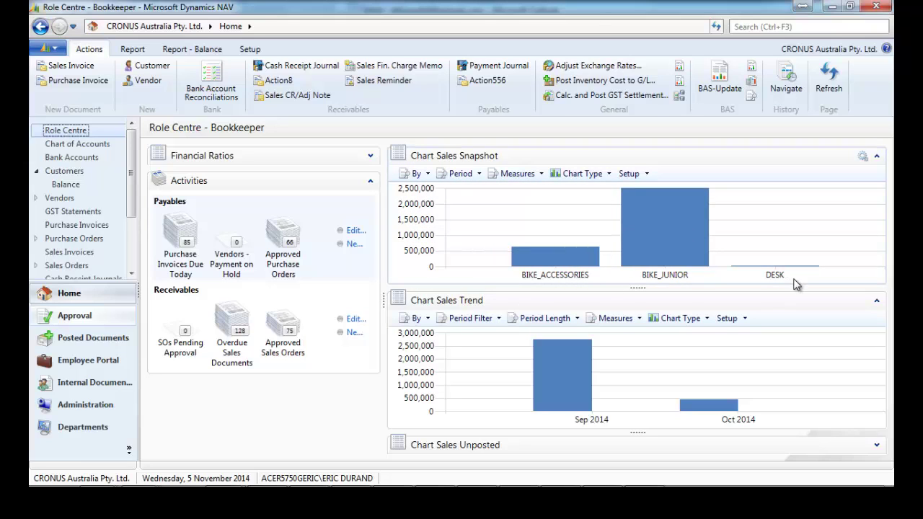
{"action": "left_click", "coordinate": [427, 176]}
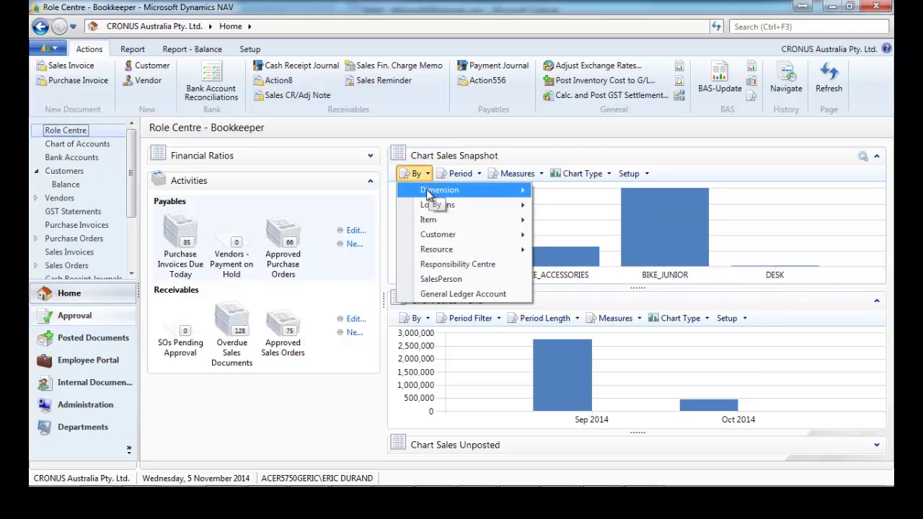
{"action": "mouse_move", "coordinate": [433, 221]}
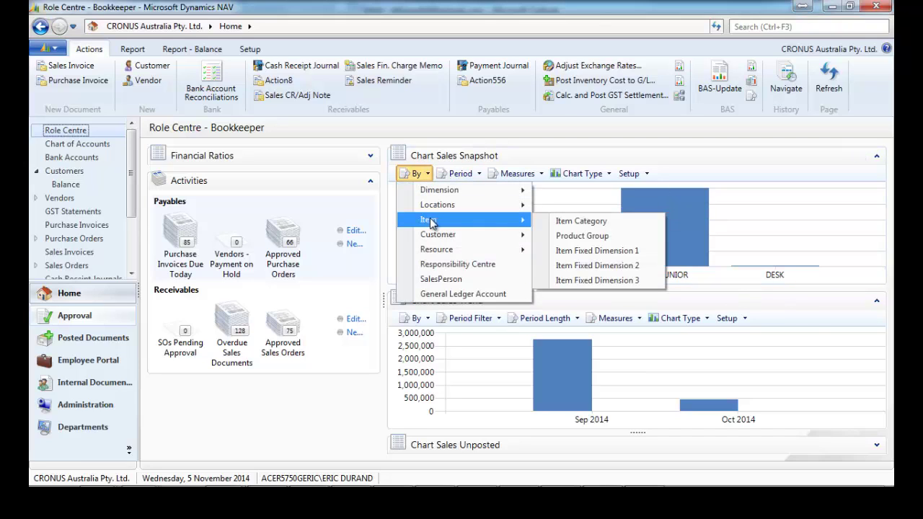
{"action": "left_click", "coordinate": [624, 267]}
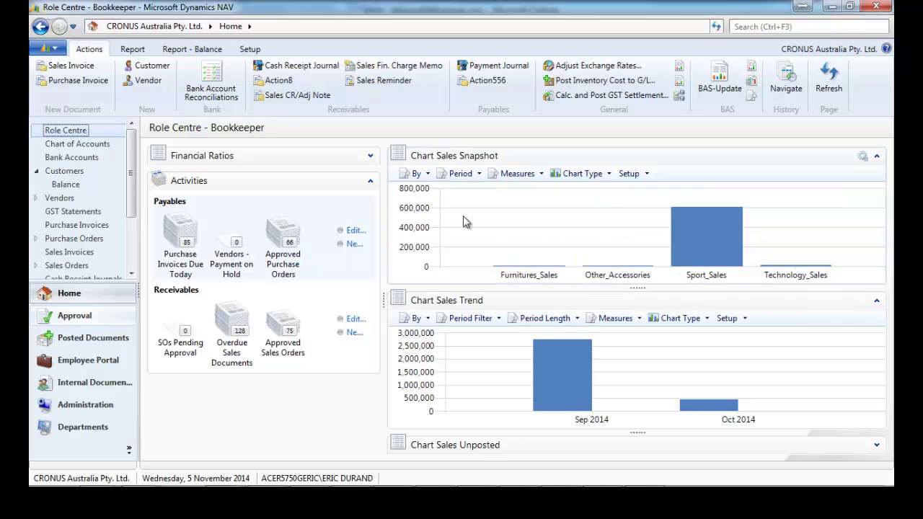
Group the sales snapshot by customer subchannel, then by sector subgroup
{"action": "left_click", "coordinate": [426, 175]}
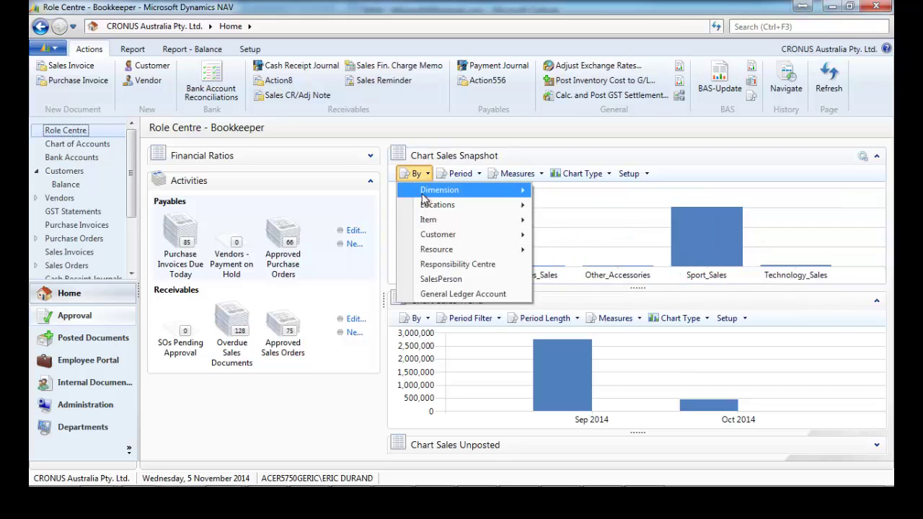
{"action": "mouse_move", "coordinate": [421, 238]}
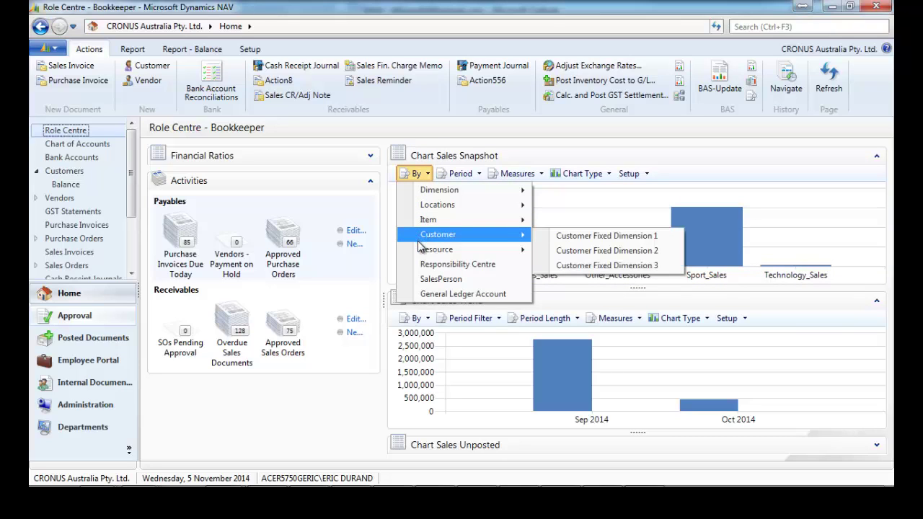
{"action": "left_click", "coordinate": [596, 237]}
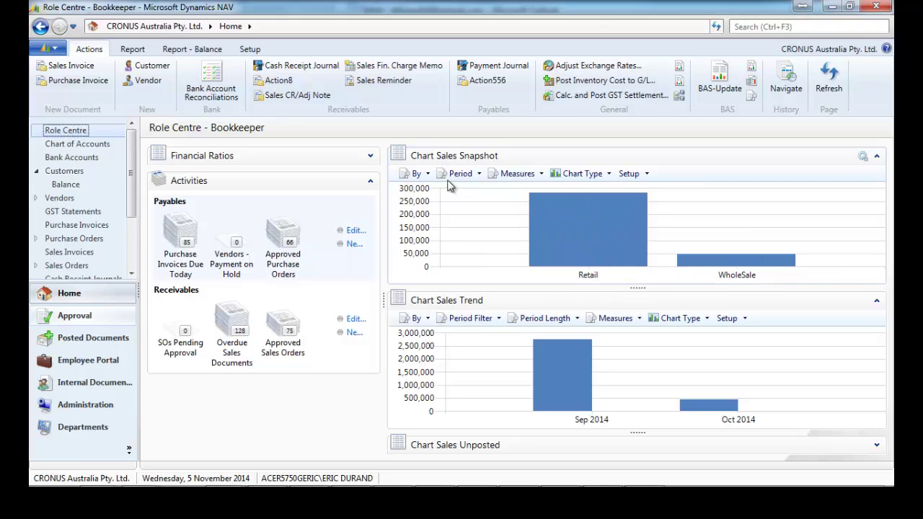
{"action": "left_click", "coordinate": [418, 173]}
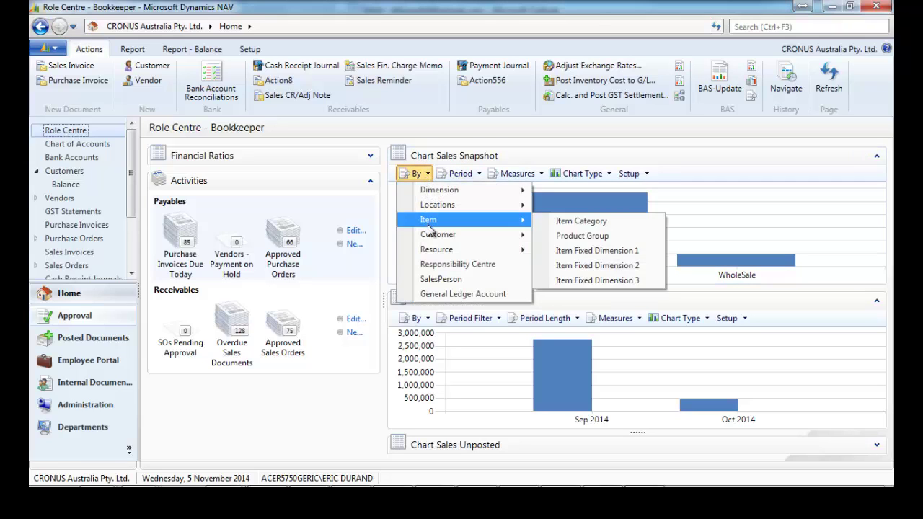
{"action": "mouse_move", "coordinate": [433, 235]}
{"action": "left_click", "coordinate": [610, 254]}
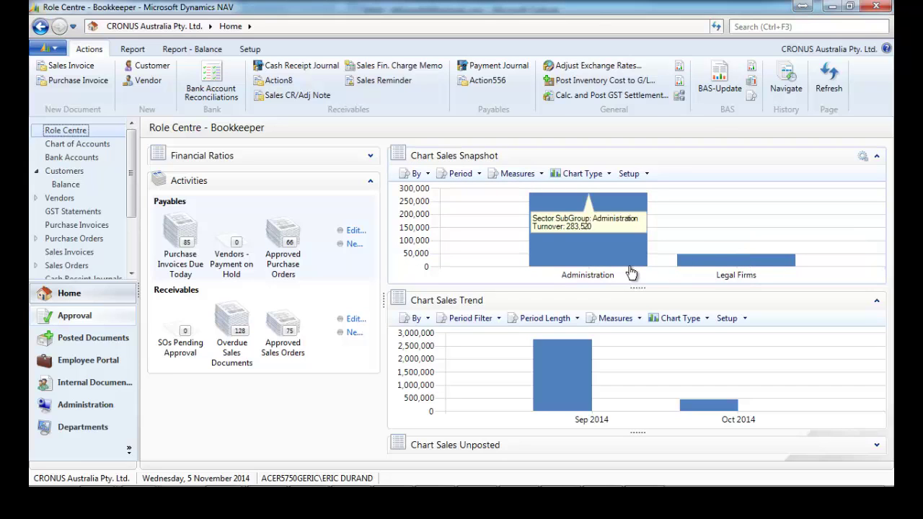
Drill into the Administration bar to list its invoiced Sales Facts, 01/09/14 to 31/10/14
{"action": "left_click", "coordinate": [430, 178]}
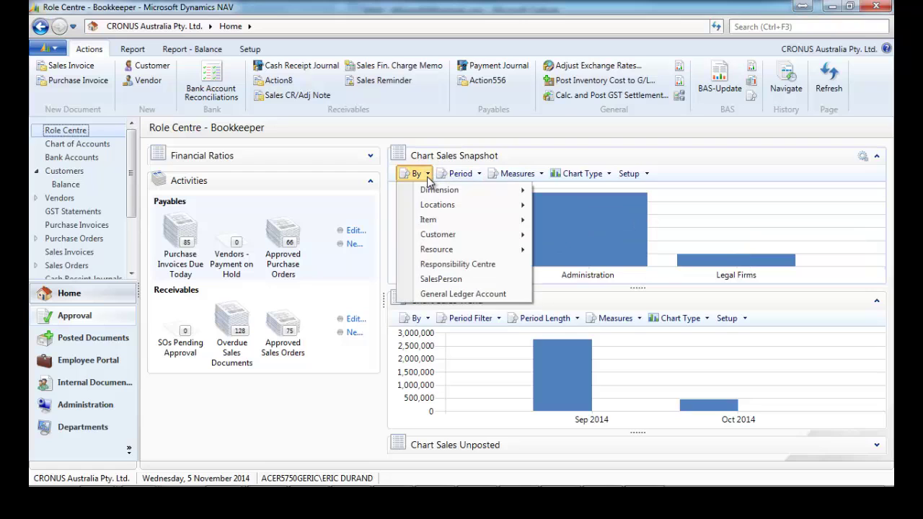
{"action": "left_click", "coordinate": [429, 176]}
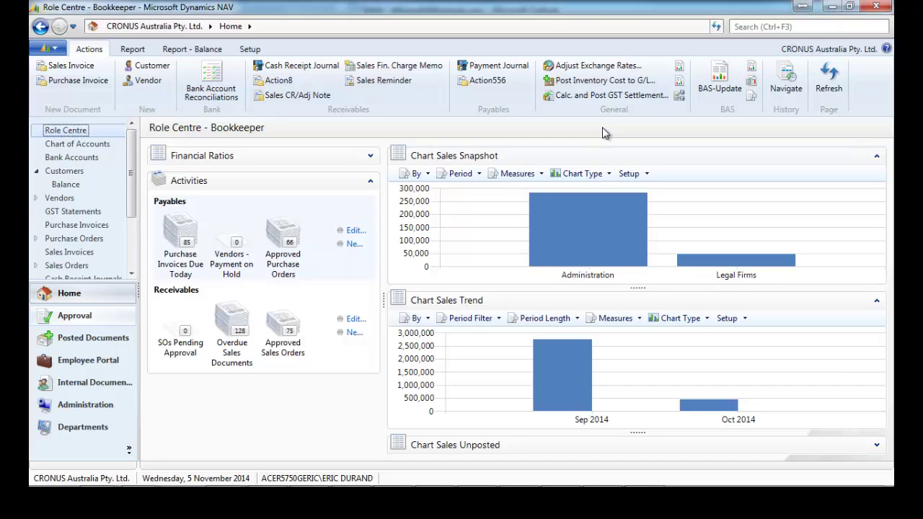
{"action": "left_click", "coordinate": [594, 249]}
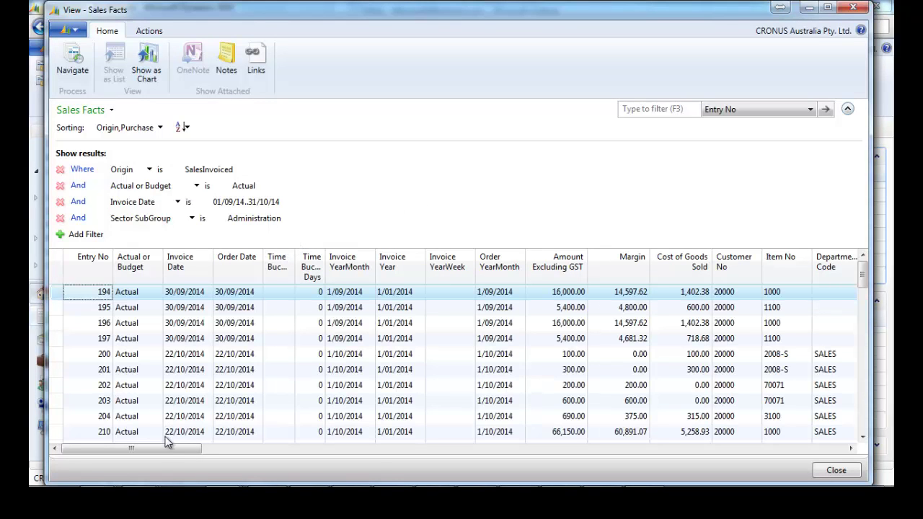
{"action": "left_click_drag", "start_coordinate": [170, 447], "coordinate": [507, 458]}
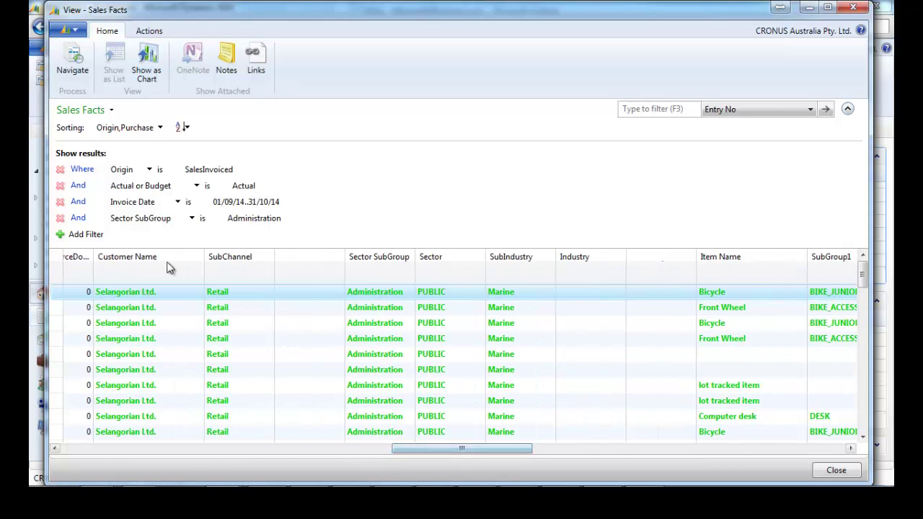
{"action": "left_click_drag", "start_coordinate": [495, 452], "coordinate": [696, 489]}
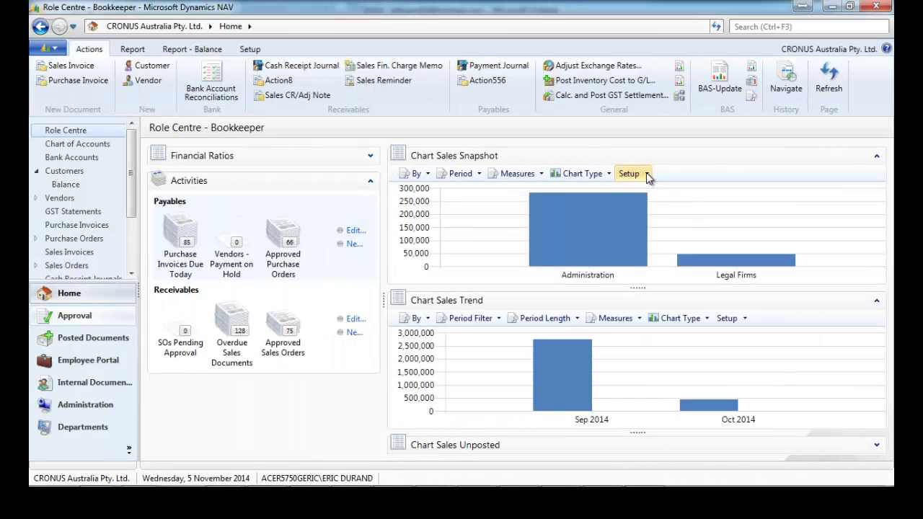
Open the Batch Update Customer Fixed Dimensions window from the chart setup and enlarge it
{"action": "left_click", "coordinate": [647, 176]}
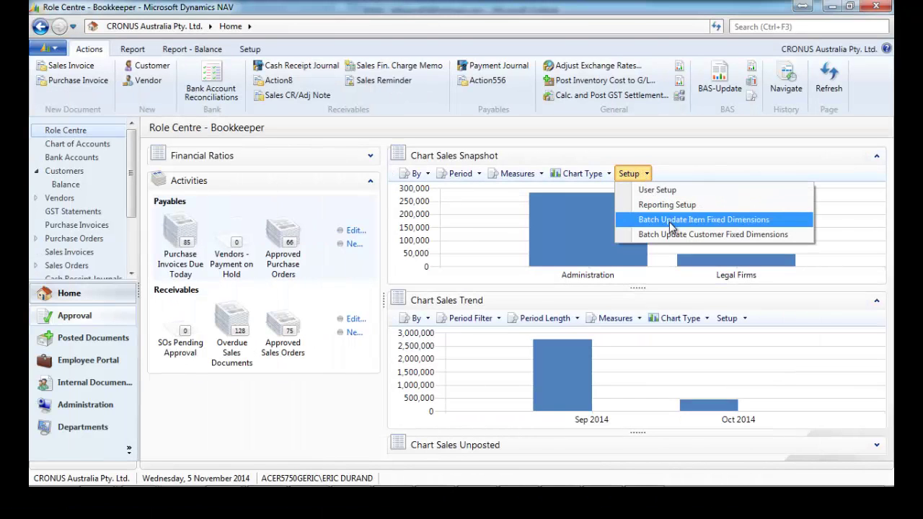
{"action": "left_click", "coordinate": [675, 234]}
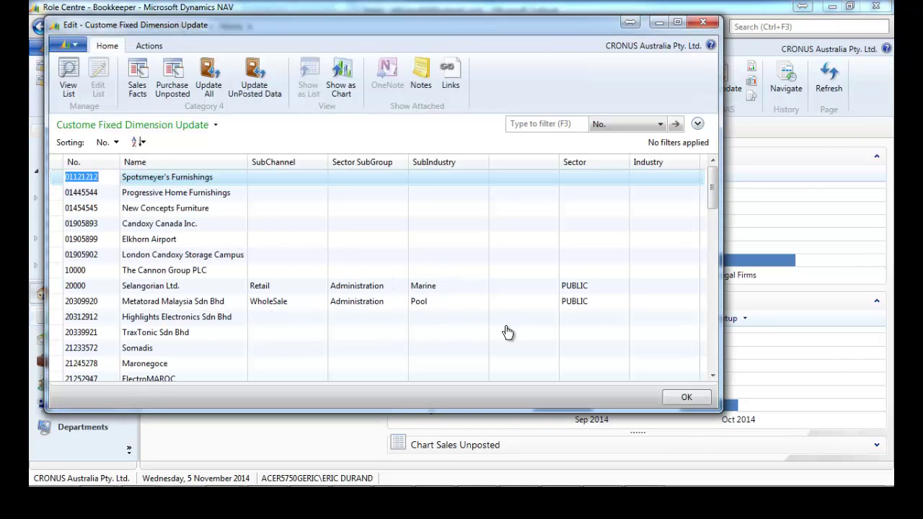
{"action": "left_click", "coordinate": [591, 339]}
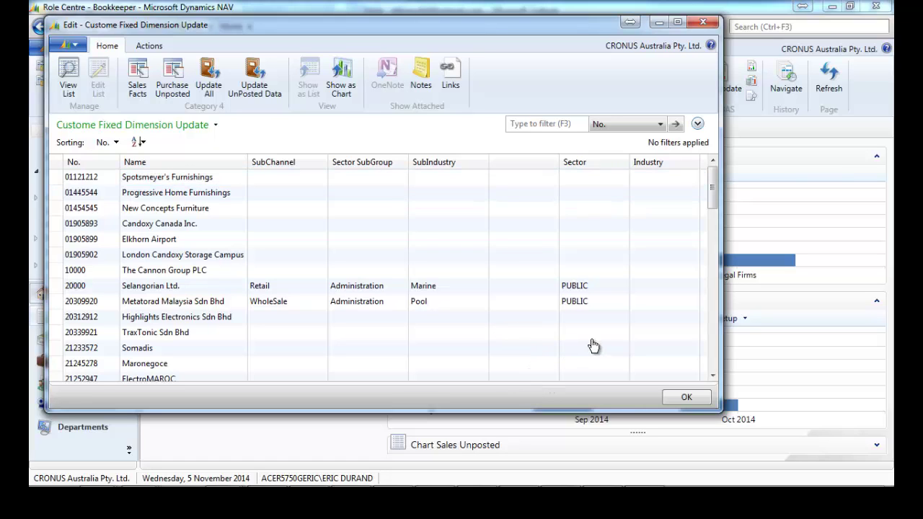
{"action": "scroll", "coordinate": [591, 342], "scroll_direction": "down", "scroll_amount": 1}
{"action": "scroll", "coordinate": [591, 344], "scroll_direction": "down", "scroll_amount": 4}
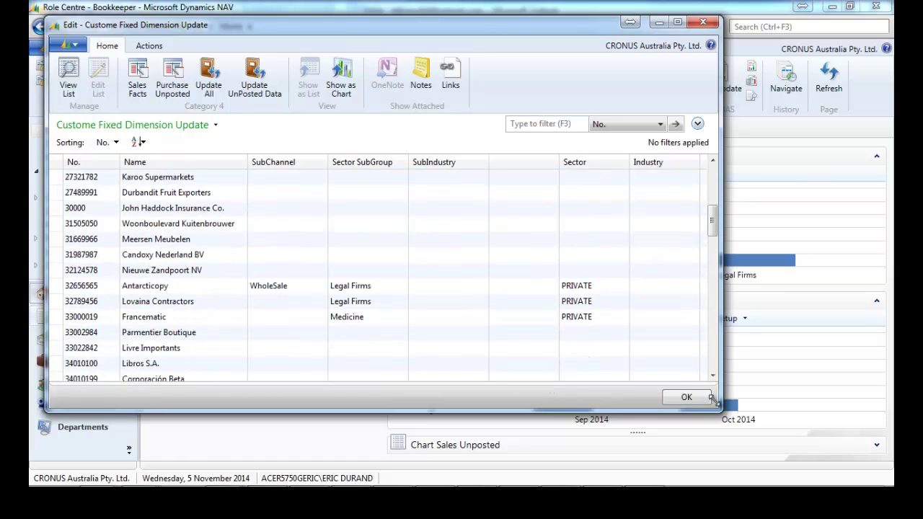
{"action": "left_click_drag", "start_coordinate": [714, 401], "coordinate": [893, 459]}
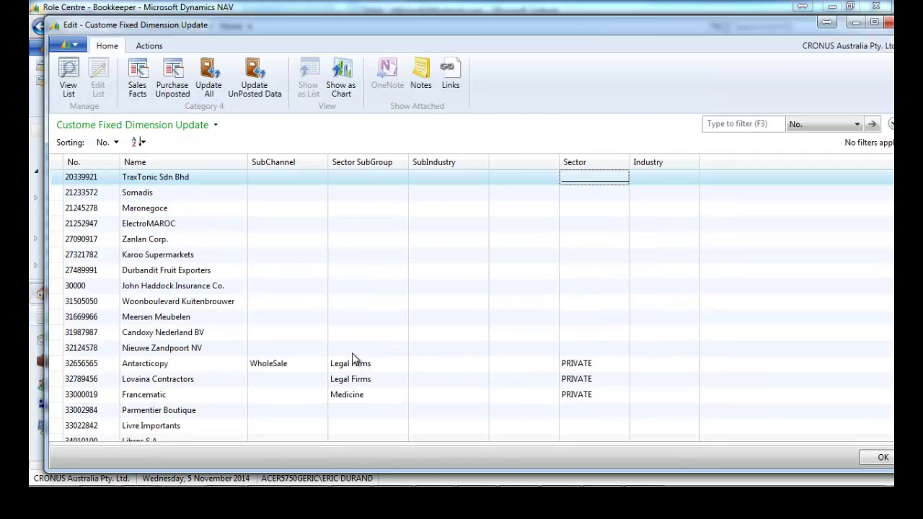
Give Parmentier Boutique and Livre Importants the Medicine sector subgroup
{"action": "left_click", "coordinate": [356, 409]}
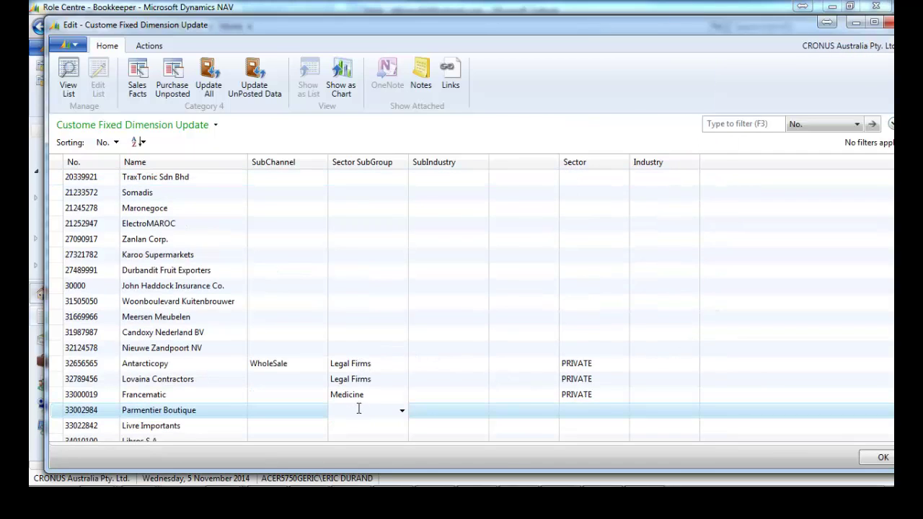
{"action": "key", "text": "F8"}
{"action": "key", "text": "Down"}
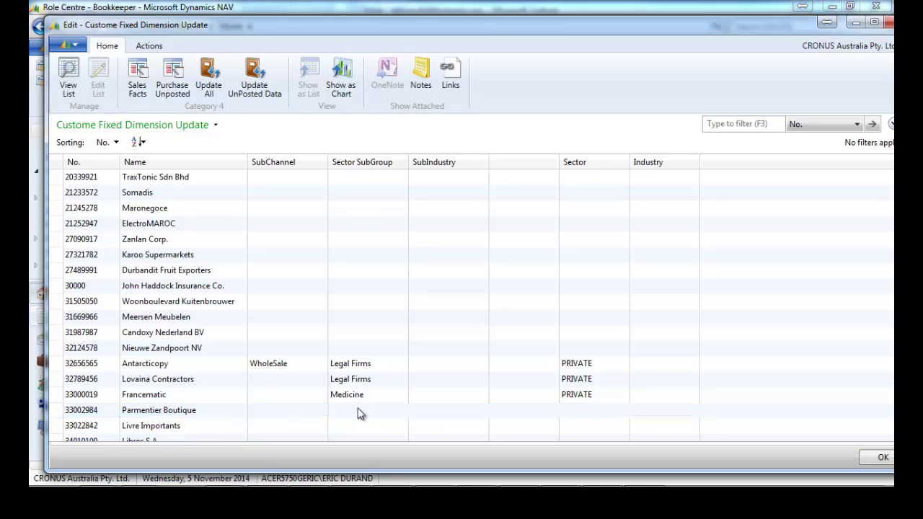
{"action": "key", "text": "F8"}
{"action": "key", "text": "Down"}
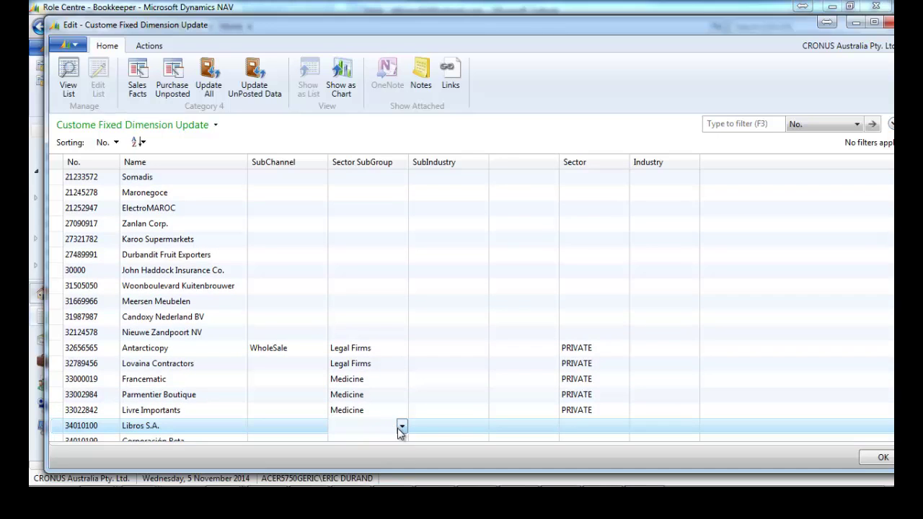
Give Libros S.A. and Corporación Beta the Legal Firms sector subgroup
{"action": "left_click", "coordinate": [401, 427]}
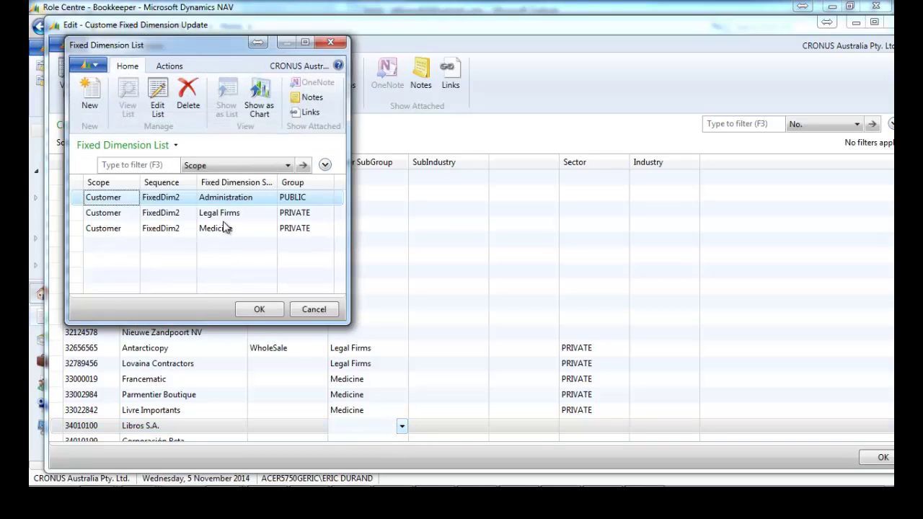
{"action": "left_click", "coordinate": [231, 213]}
{"action": "left_click", "coordinate": [259, 309]}
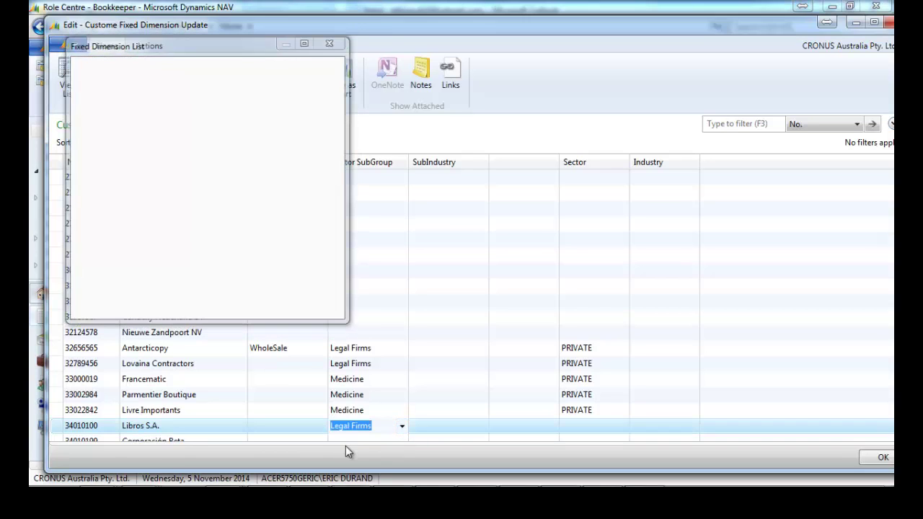
{"action": "key", "text": "Down"}
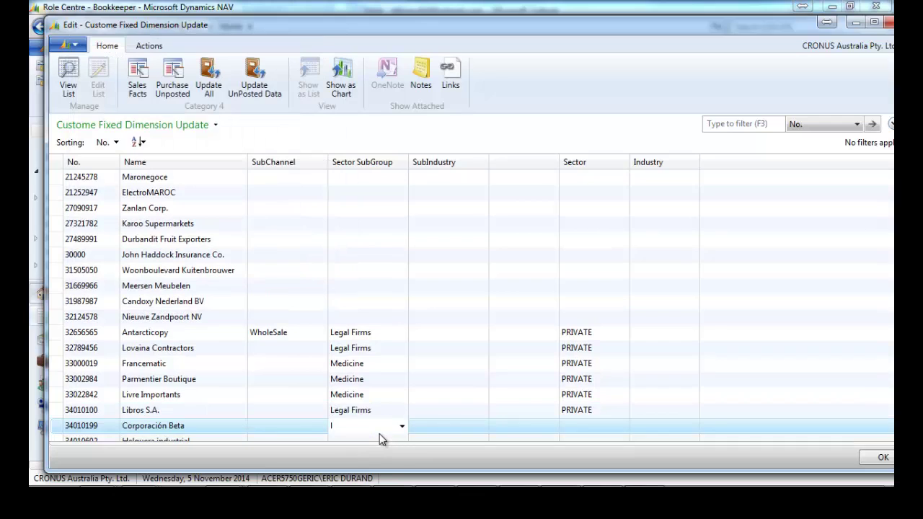
{"action": "type", "text": "legal fi"}
{"action": "key", "text": "Tab"}
{"action": "key", "text": "Down"}
Copy the WholeSale subchannel down to the following customers, through Libros S.A
{"action": "key", "text": "shift+Tab"}
{"action": "key", "text": "Up"}
{"action": "key", "text": "Up"}
{"action": "key", "text": "shift+Tab"}
{"action": "key", "text": "Up"}
{"action": "key", "text": "Up"}
{"action": "key", "text": "Up"}
{"action": "key", "text": "Up"}
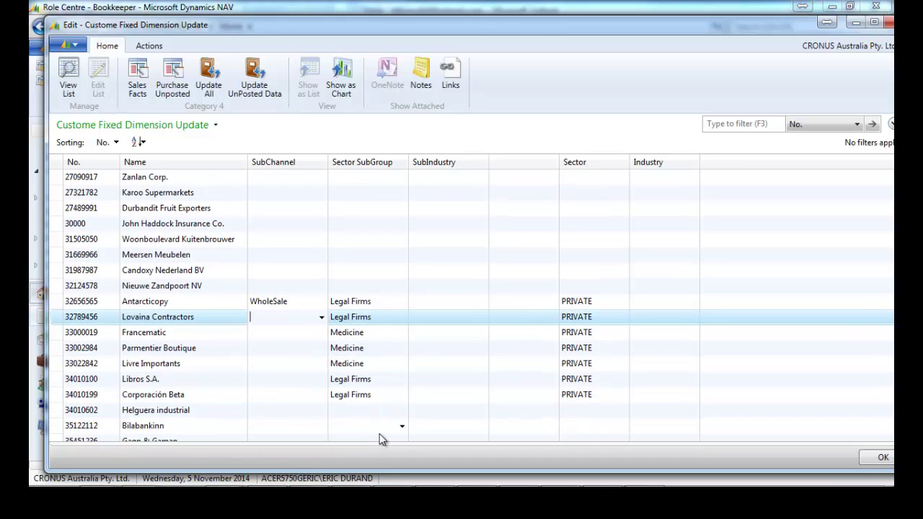
{"action": "key", "text": "F8"}
{"action": "key", "text": "Down"}
{"action": "key", "text": "F8"}
{"action": "key", "text": "Down"}
{"action": "key", "text": "F8"}
{"action": "key", "text": "Down"}
{"action": "key", "text": "F8"}
{"action": "key", "text": "Down"}
{"action": "key", "text": "F8"}
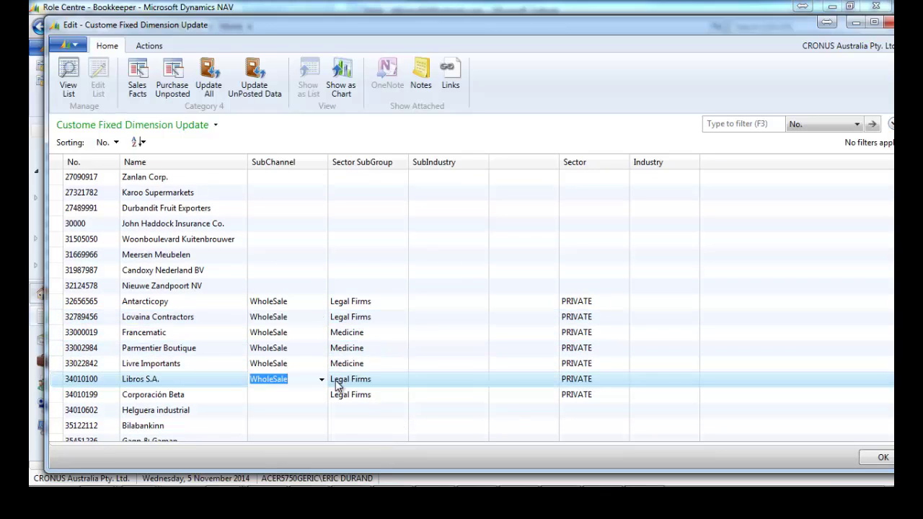
{"action": "key", "text": "Down"}
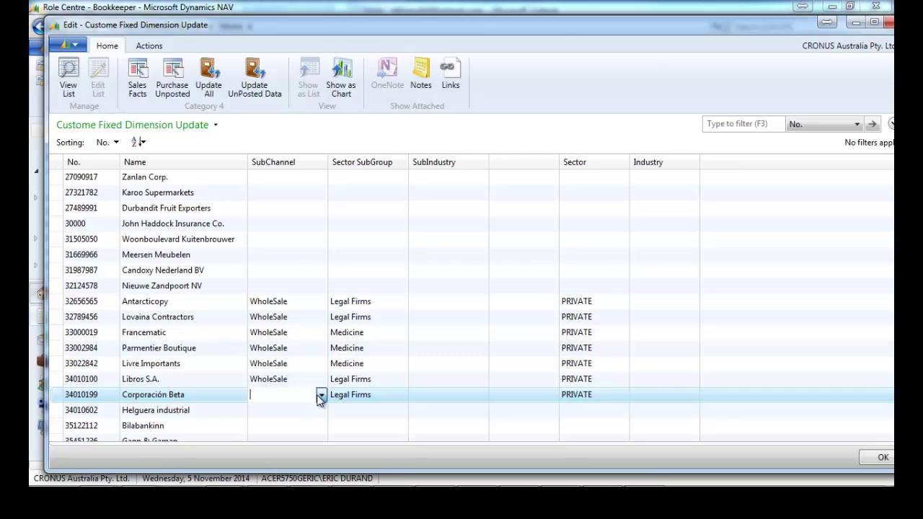
Set Corporación Beta's subchannel to Retail
{"action": "left_click", "coordinate": [321, 396]}
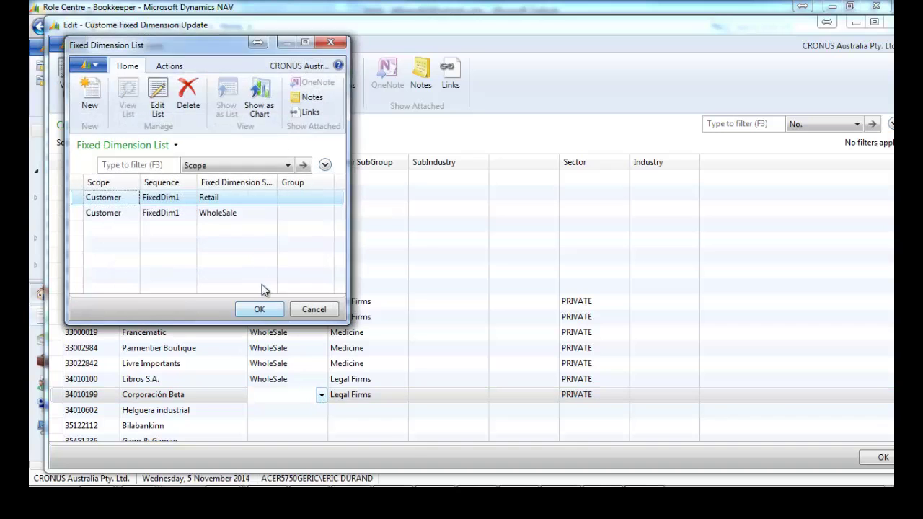
{"action": "left_click", "coordinate": [258, 311]}
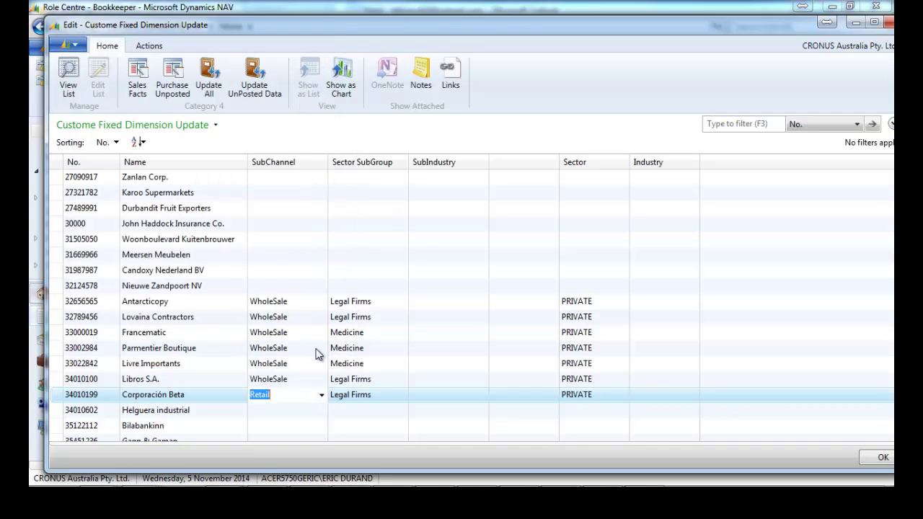
{"action": "key", "text": "Tab"}
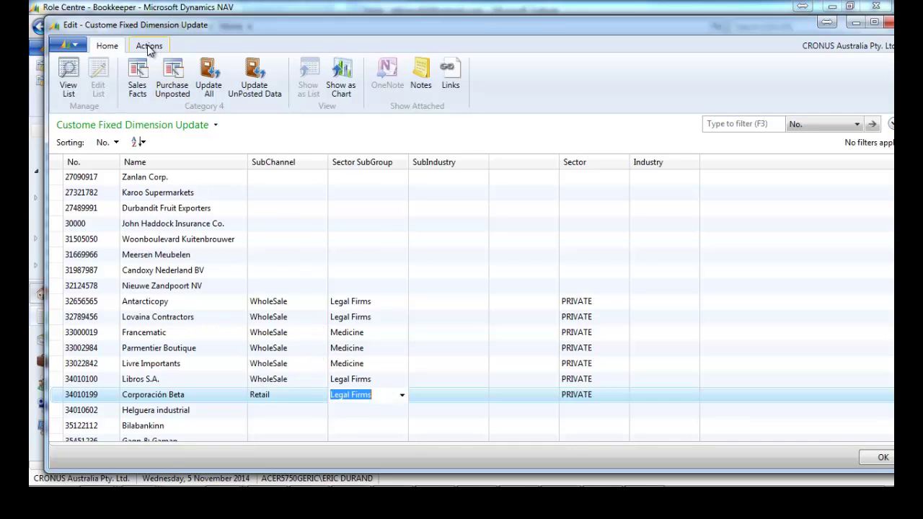
{"action": "scroll", "coordinate": [150, 68], "scroll_direction": "down", "scroll_amount": 1}
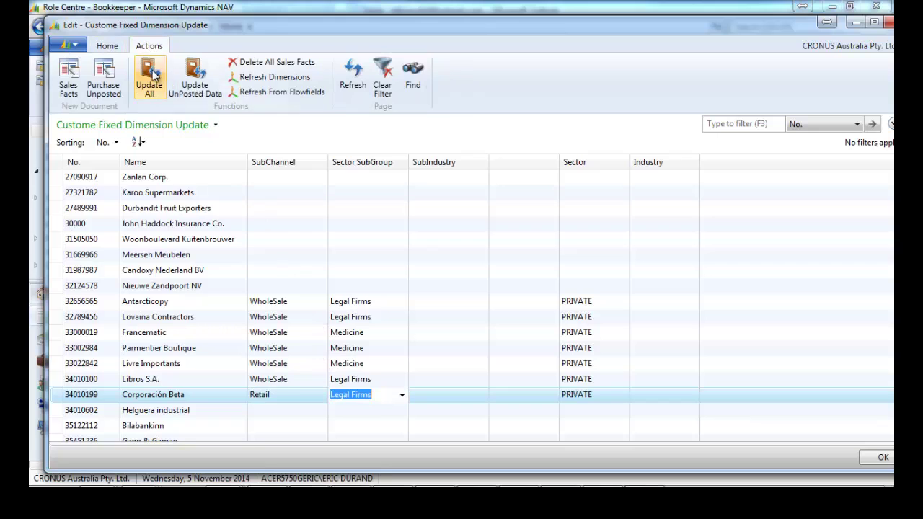
Refresh the customer dimensions, confirm with Yes, and close the window
{"action": "left_click", "coordinate": [282, 79]}
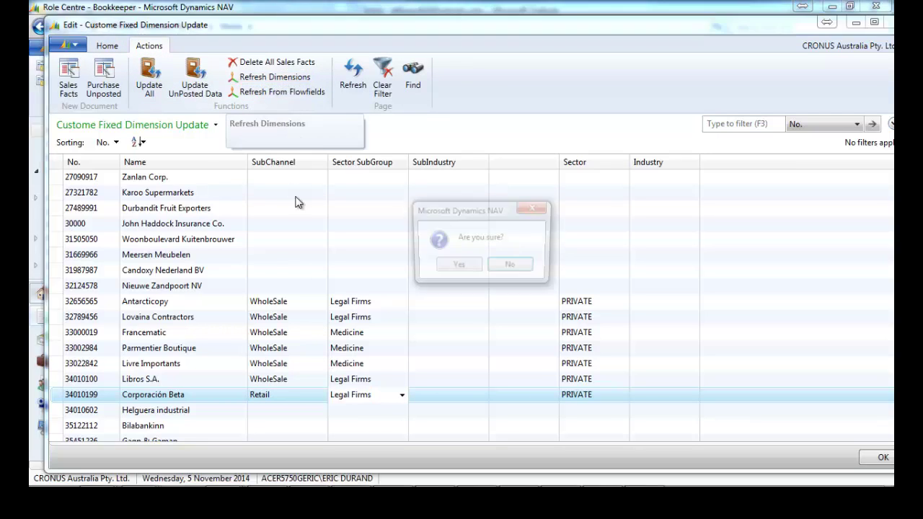
{"action": "left_click", "coordinate": [455, 266]}
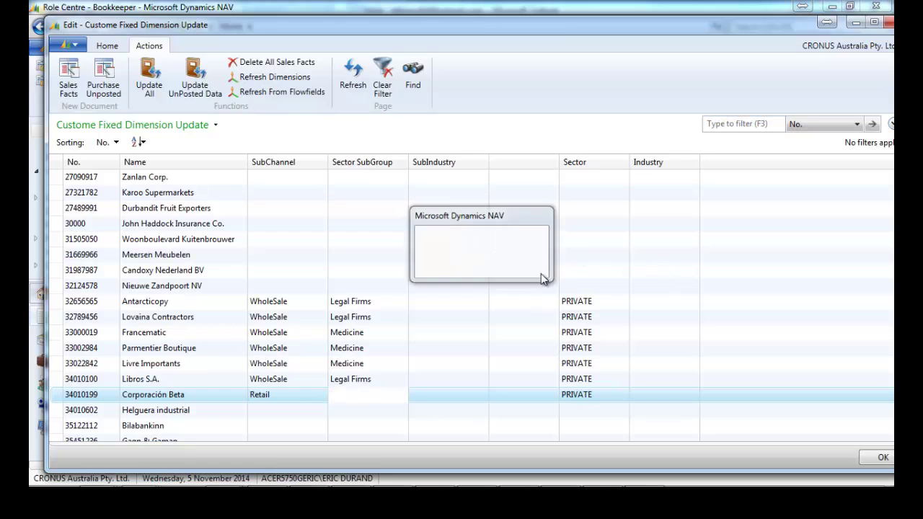
{"action": "left_click", "coordinate": [864, 458]}
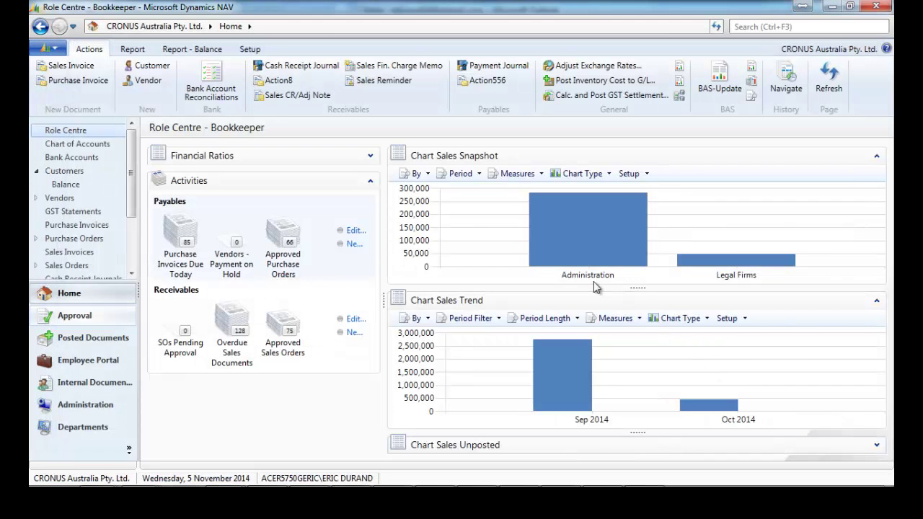
Group the Chart Sales Snapshot by customer subchannel, then by Customer Fixed Dimension 2
{"action": "left_click", "coordinate": [416, 174]}
{"action": "mouse_move", "coordinate": [450, 236]}
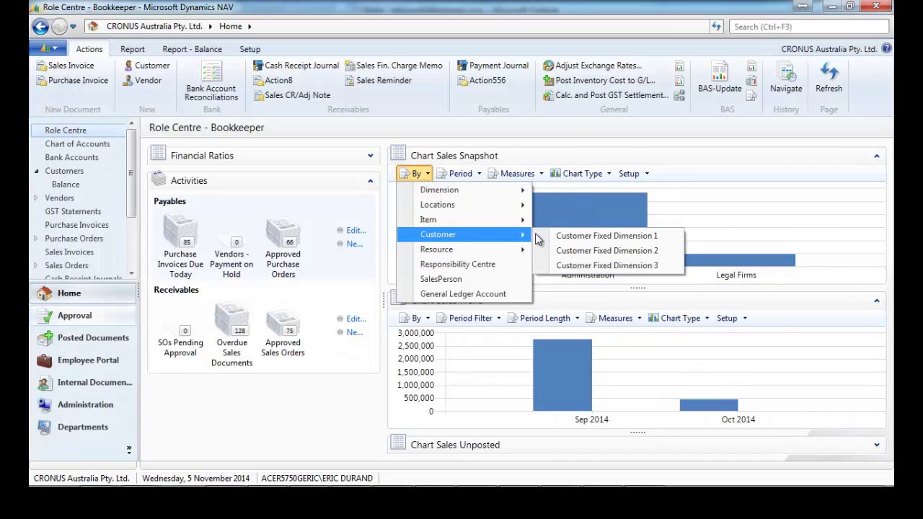
{"action": "left_click", "coordinate": [597, 240]}
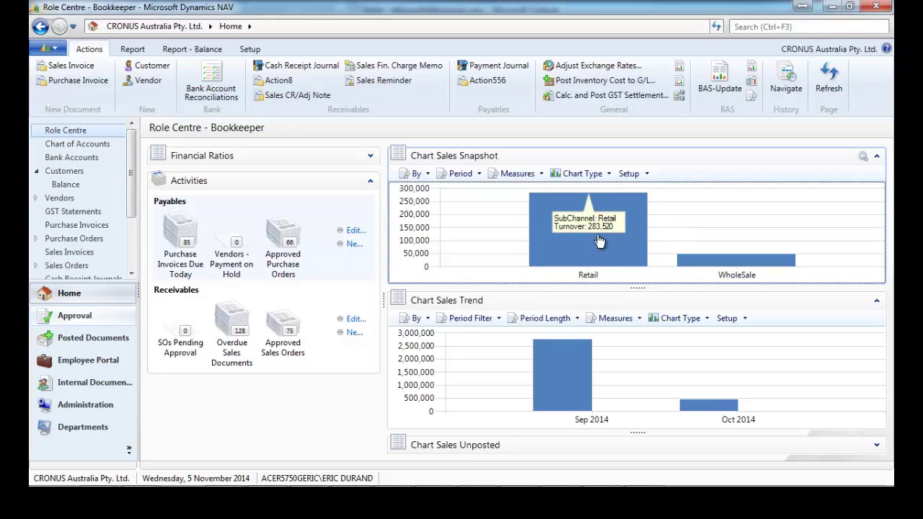
{"action": "left_click", "coordinate": [417, 174]}
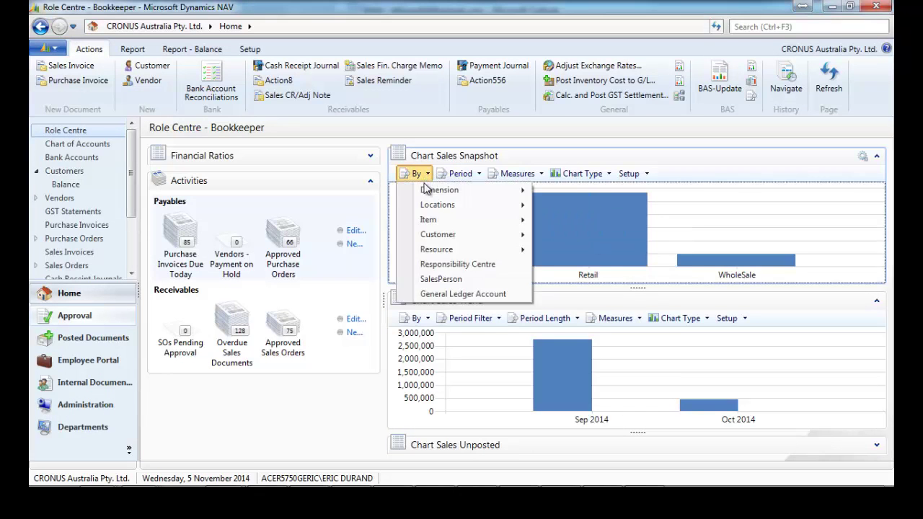
{"action": "mouse_move", "coordinate": [451, 236]}
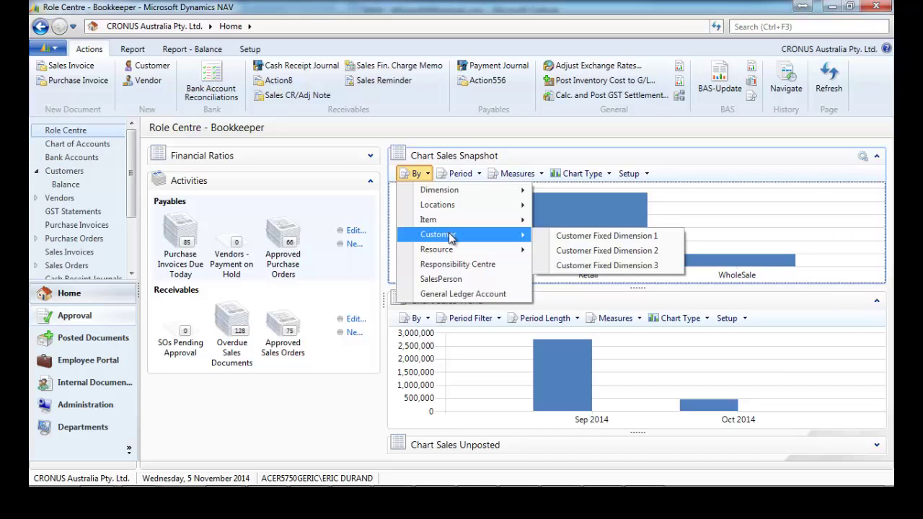
{"action": "left_click", "coordinate": [584, 251]}
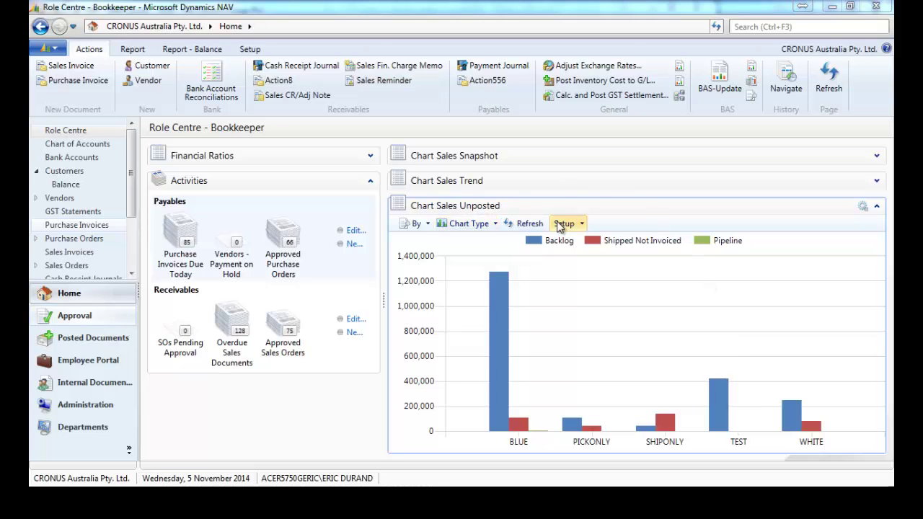
{"action": "left_click", "coordinate": [428, 225]}
{"action": "key", "text": "Down"}
{"action": "key", "text": "Down"}
{"action": "key", "text": "Down"}
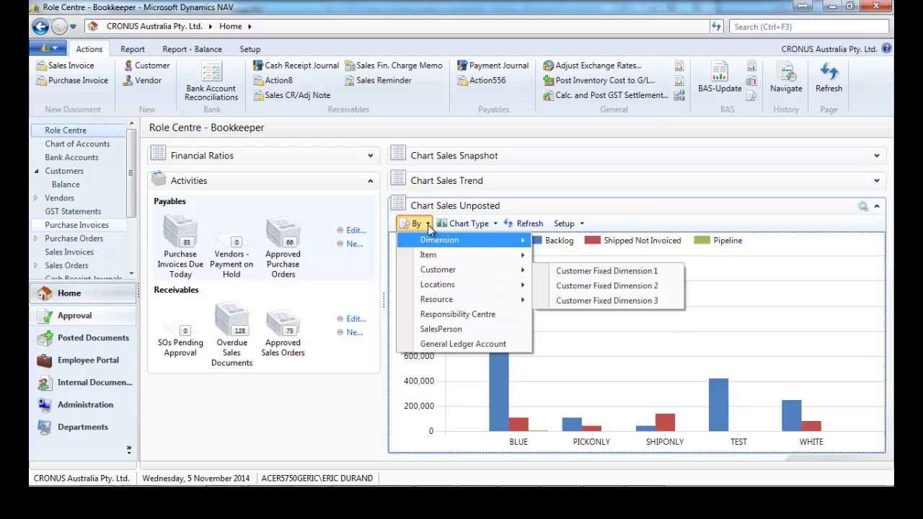
{"action": "key", "text": "Escape"}
{"action": "key", "text": "Escape"}
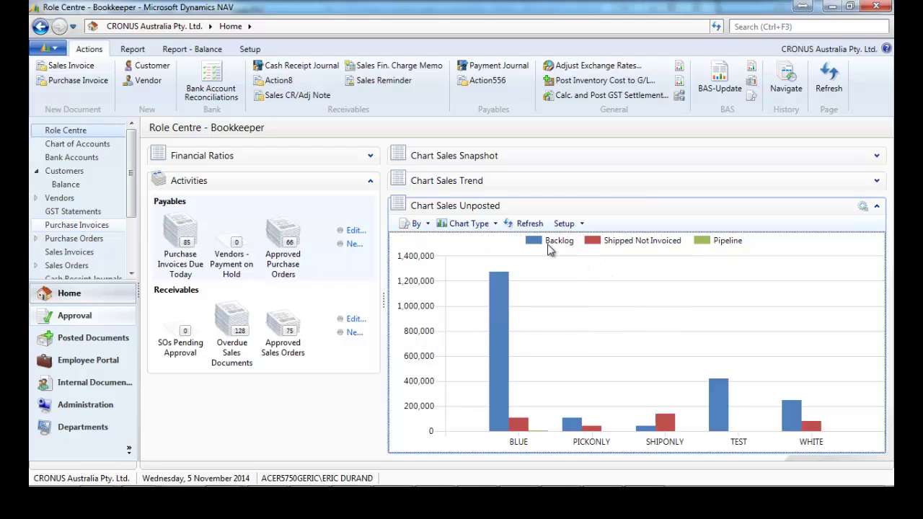
{"action": "mouse_move", "coordinate": [505, 365]}
{"action": "mouse_move", "coordinate": [571, 432]}
{"action": "mouse_move", "coordinate": [797, 429]}
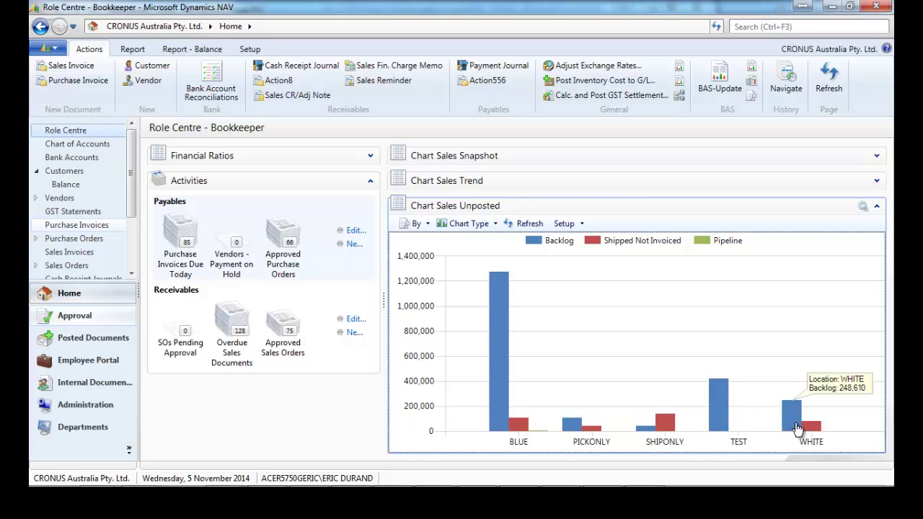
{"action": "mouse_move", "coordinate": [541, 438]}
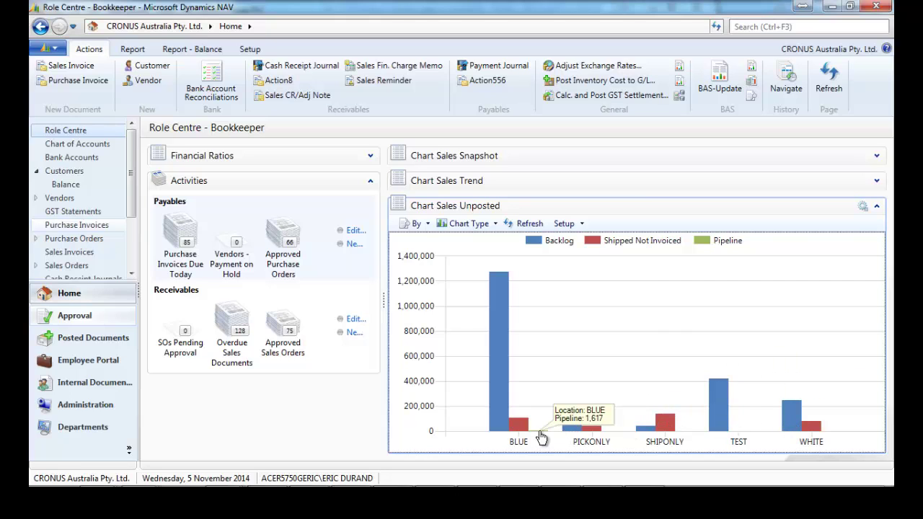
{"action": "left_click", "coordinate": [541, 438]}
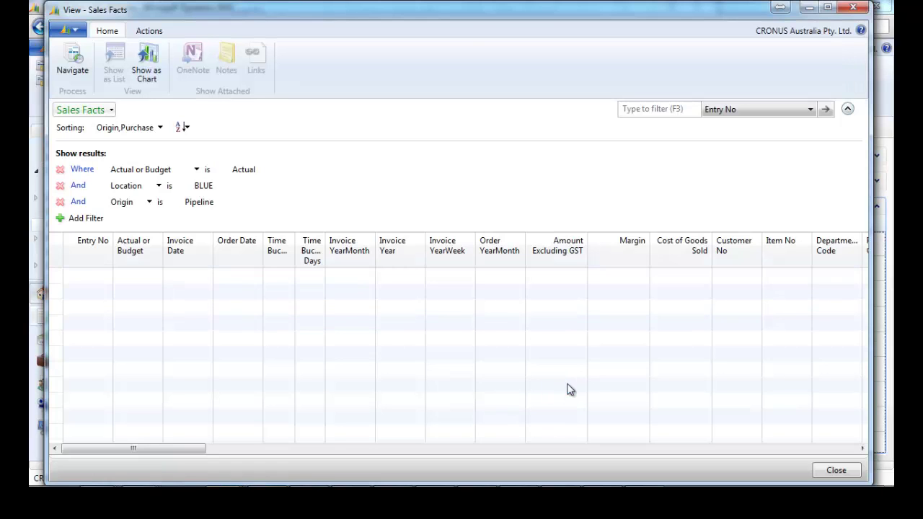
{"action": "left_click", "coordinate": [59, 264]}
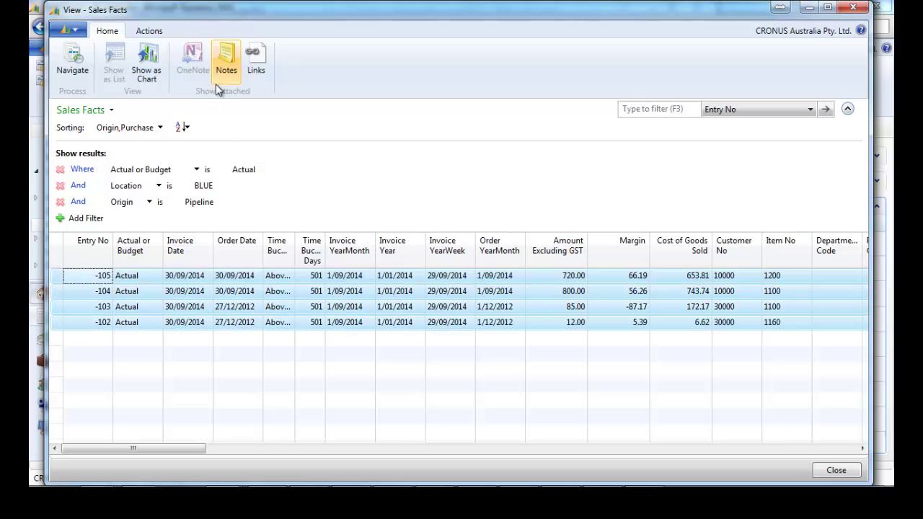
{"action": "left_click", "coordinate": [148, 31]}
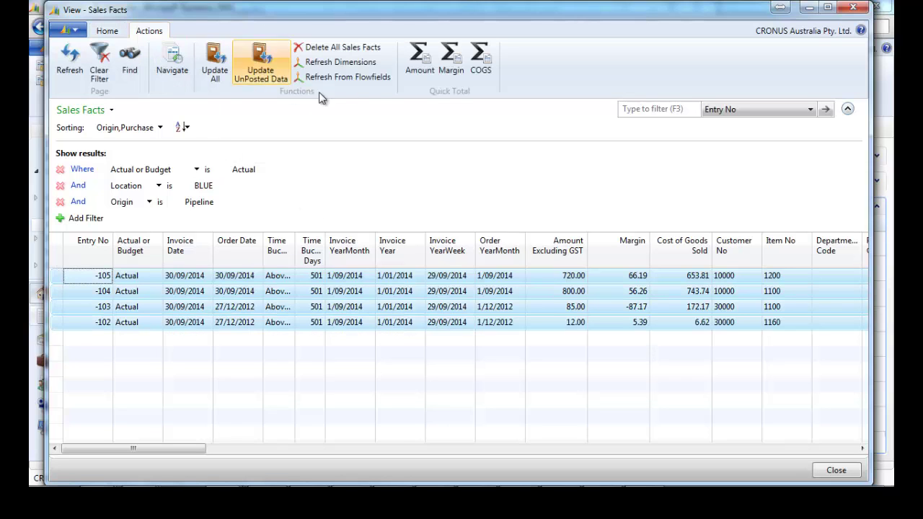
{"action": "left_click", "coordinate": [426, 68]}
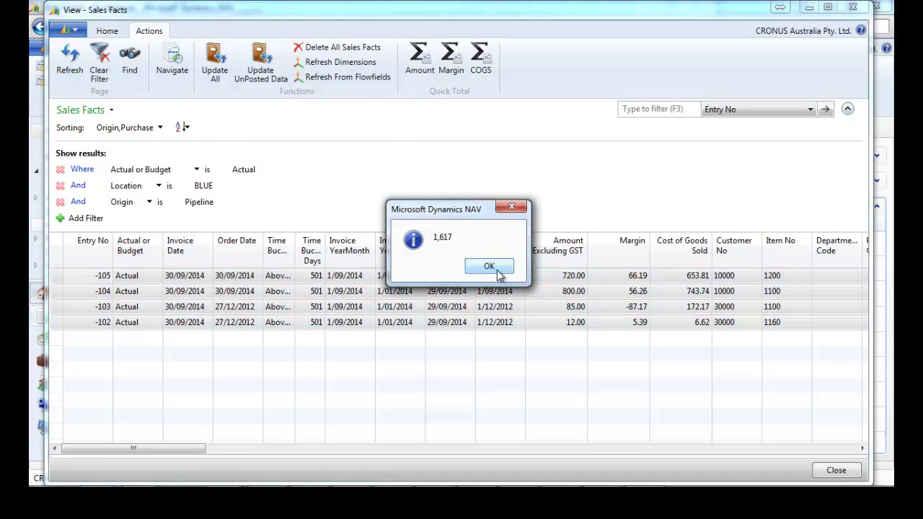
{"action": "left_click", "coordinate": [490, 267]}
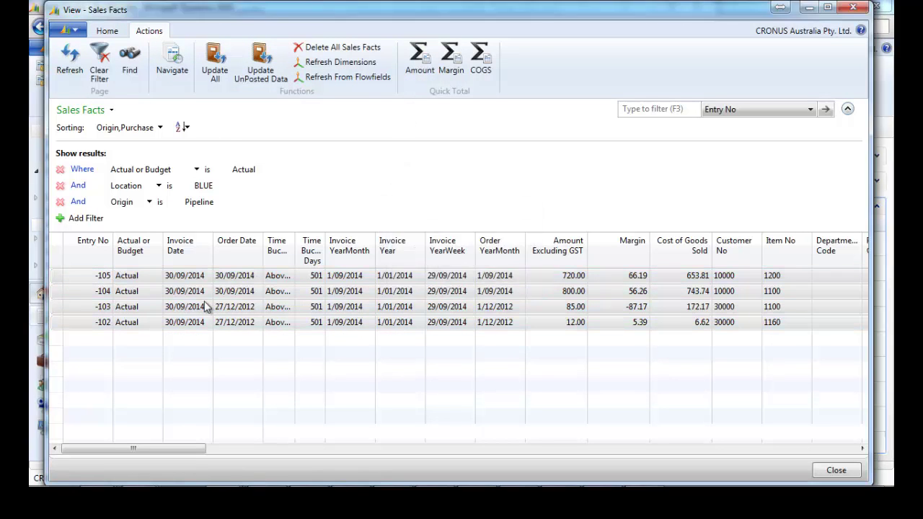
{"action": "left_click", "coordinate": [84, 288]}
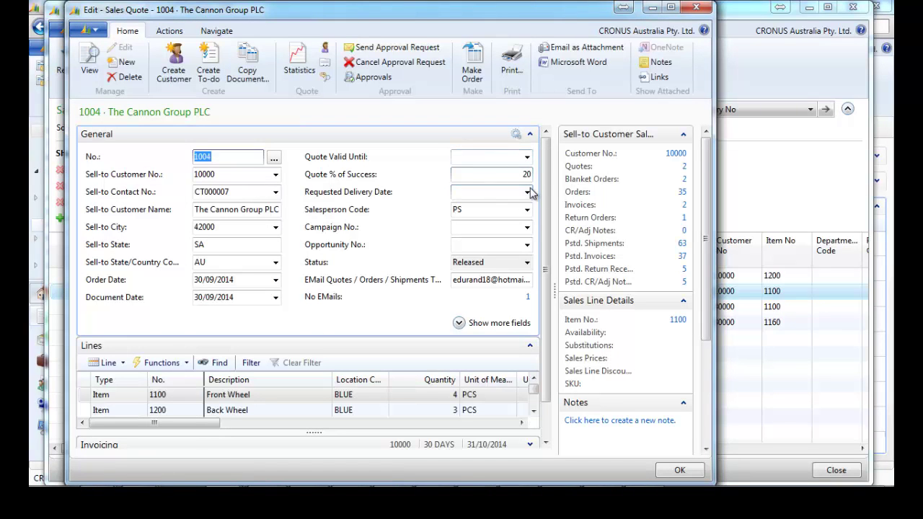
{"action": "left_click", "coordinate": [696, 9]}
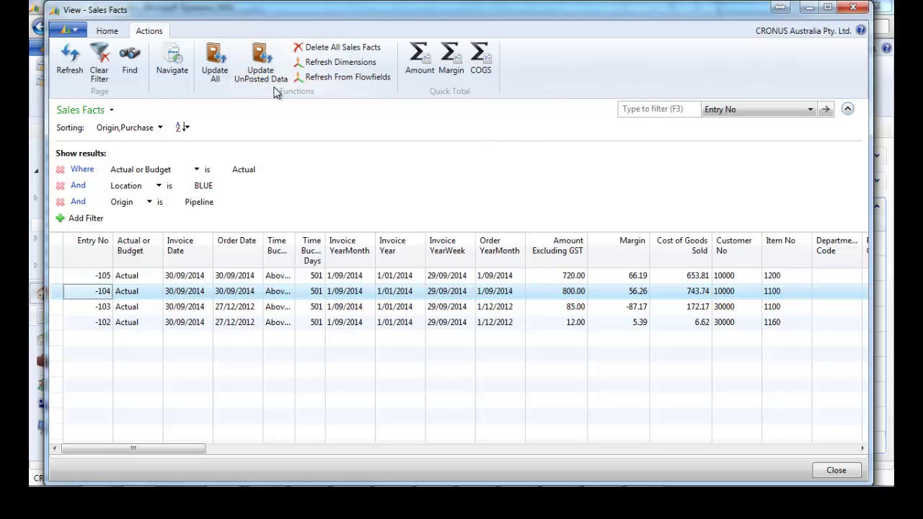
{"action": "left_click", "coordinate": [854, 8]}
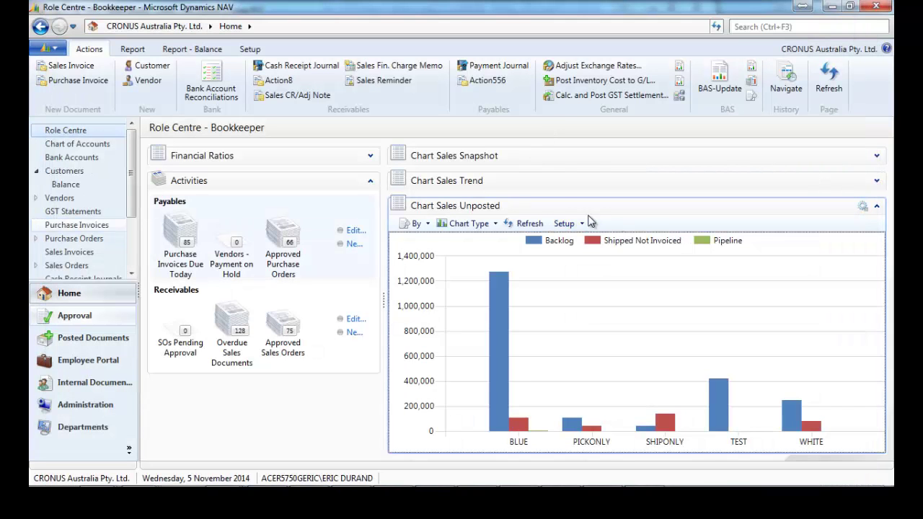
Open and close the Reporting Setup, then show the stock value chart by location
{"action": "left_click", "coordinate": [577, 223]}
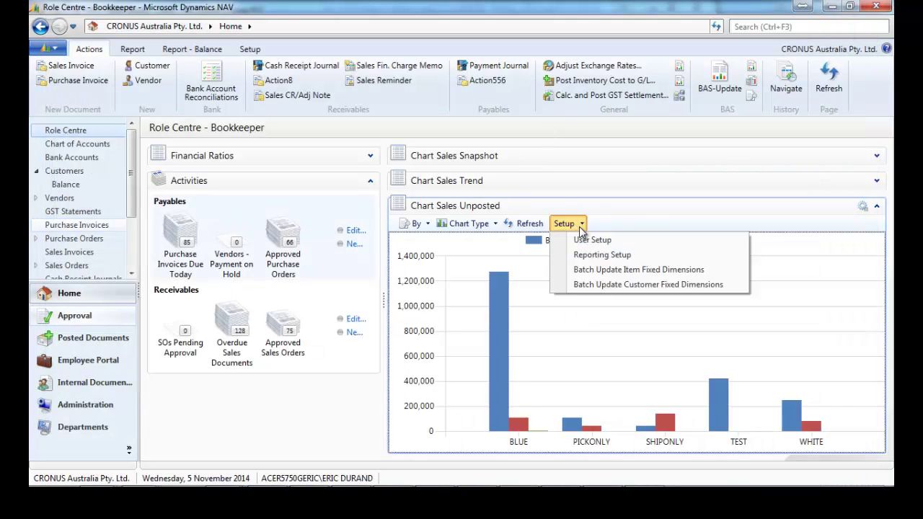
{"action": "left_click", "coordinate": [590, 256]}
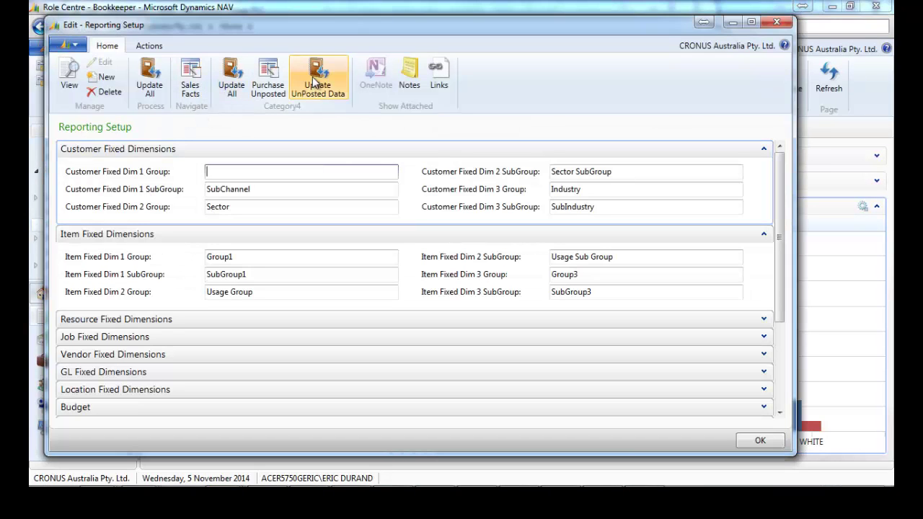
{"action": "left_click", "coordinate": [785, 26]}
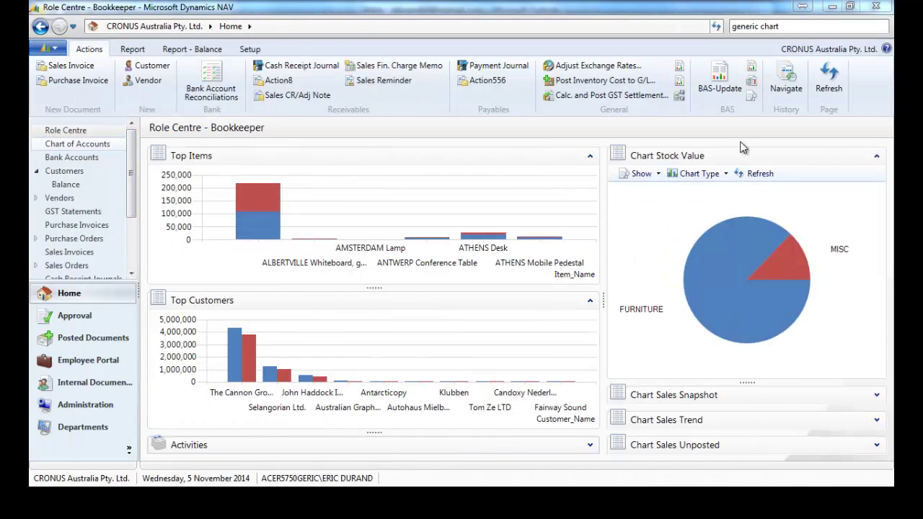
{"action": "left_click", "coordinate": [657, 177]}
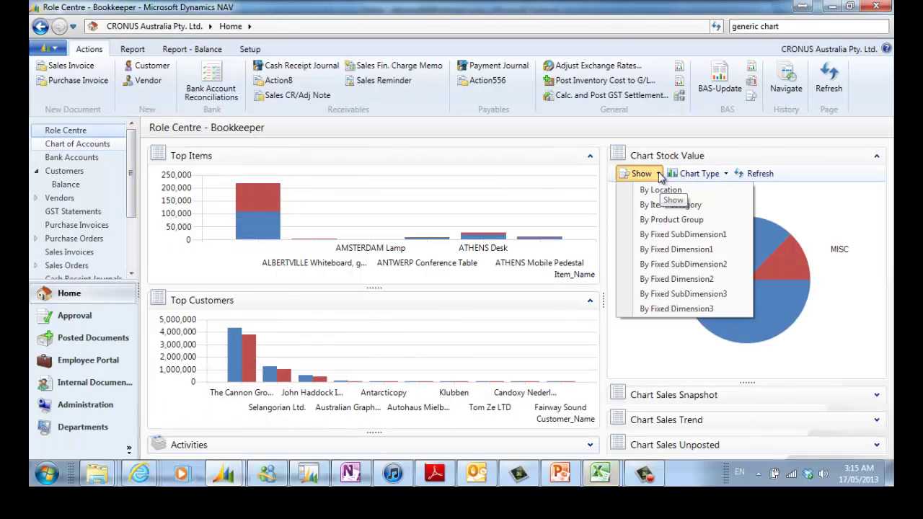
{"action": "left_click", "coordinate": [660, 190]}
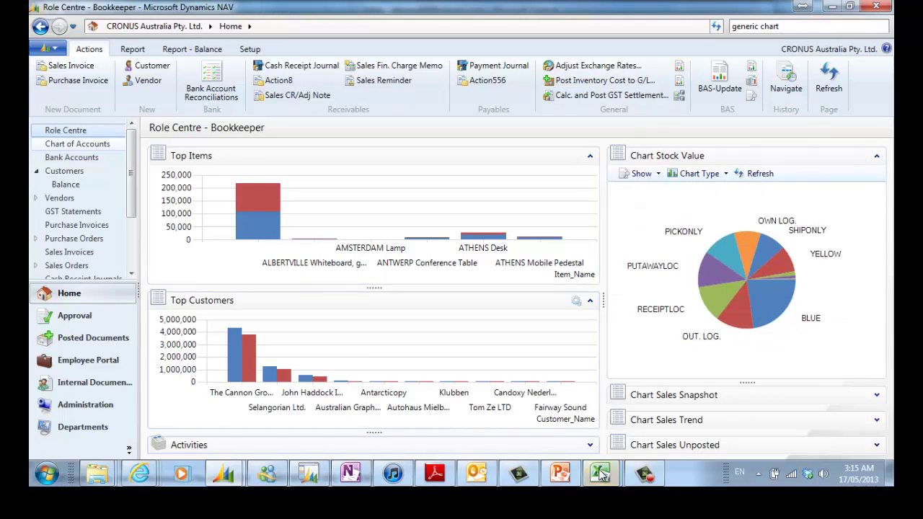
Switch to the PowerPivot workbook and cancel the From Data Feeds import
{"action": "mouse_move", "coordinate": [601, 472]}
{"action": "left_click", "coordinate": [632, 398]}
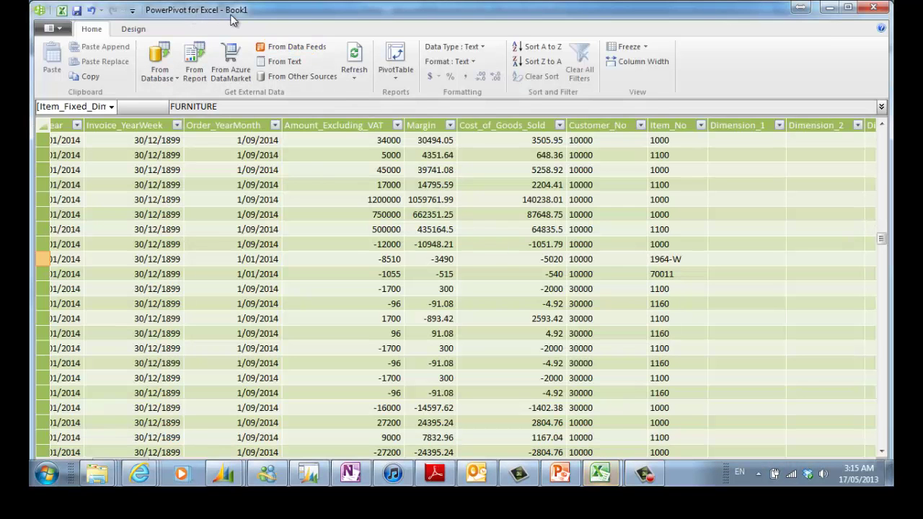
{"action": "left_click", "coordinate": [321, 48]}
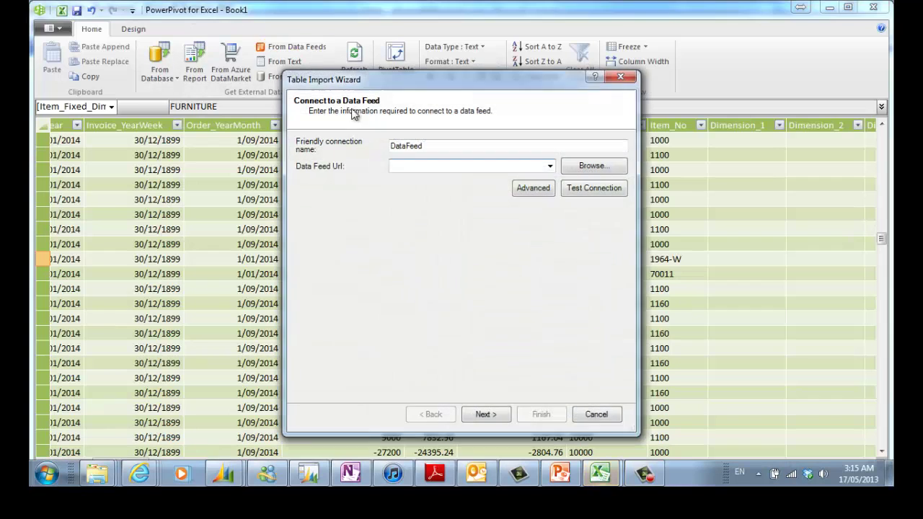
{"action": "left_click", "coordinate": [551, 166]}
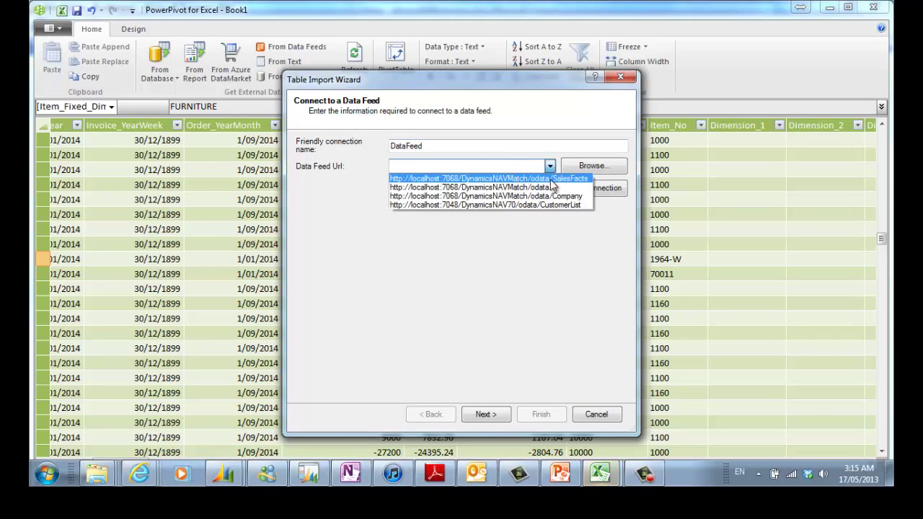
{"action": "left_click", "coordinate": [593, 415]}
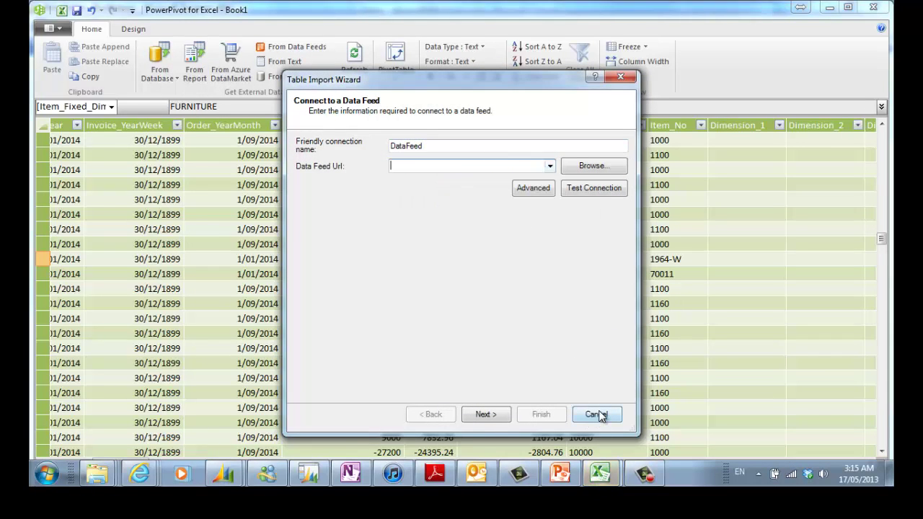
{"action": "left_click", "coordinate": [597, 412]}
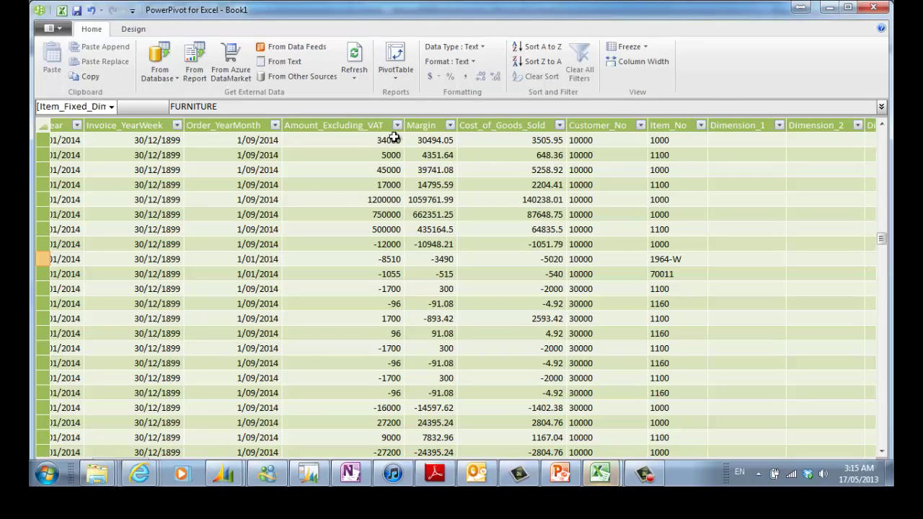
Scroll across the data feed columns and check the Source and Origin filter values
{"action": "left_click", "coordinate": [394, 139]}
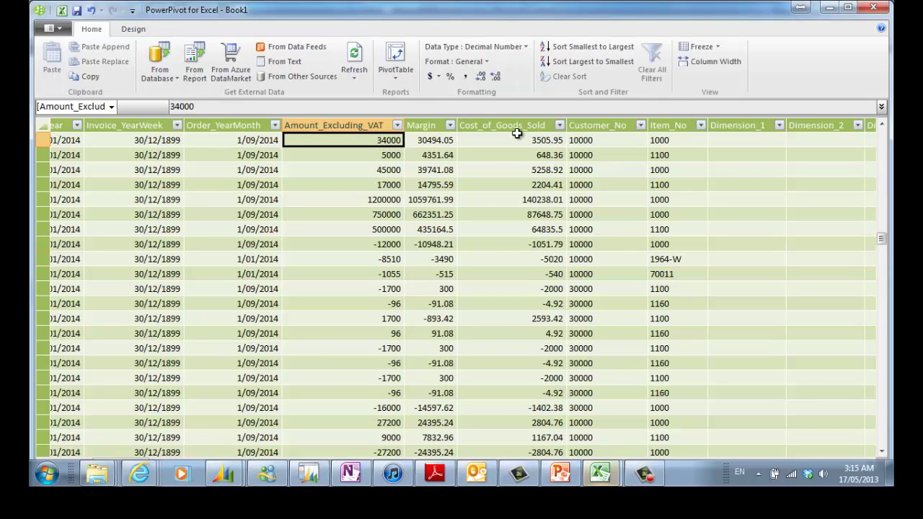
{"action": "key", "text": "Right"}
{"action": "key", "text": "Right"}
{"action": "key", "text": "Right"}
{"action": "key", "text": "Right"}
{"action": "key", "text": "Right"}
{"action": "key", "text": "Right"}
{"action": "key", "text": "Right"}
{"action": "key", "text": "Right"}
{"action": "key", "text": "Right"}
{"action": "key", "text": "Right"}
{"action": "key", "text": "Right"}
{"action": "key", "text": "Right"}
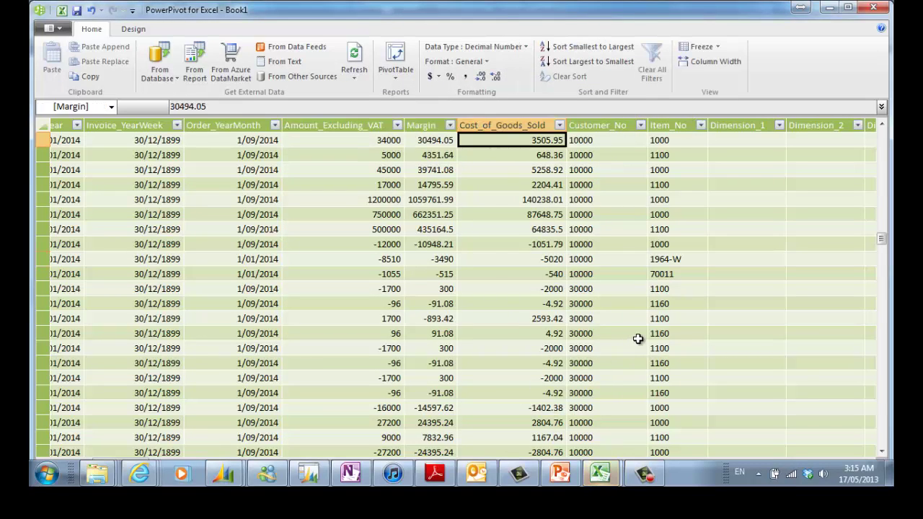
{"action": "key", "text": "Right"}
{"action": "key", "text": "Right"}
{"action": "key", "text": "Right"}
{"action": "key", "text": "Right"}
{"action": "key", "text": "Right"}
{"action": "key", "text": "Right"}
{"action": "key", "text": "Right"}
{"action": "key", "text": "Right"}
{"action": "key", "text": "Right"}
{"action": "key", "text": "Right"}
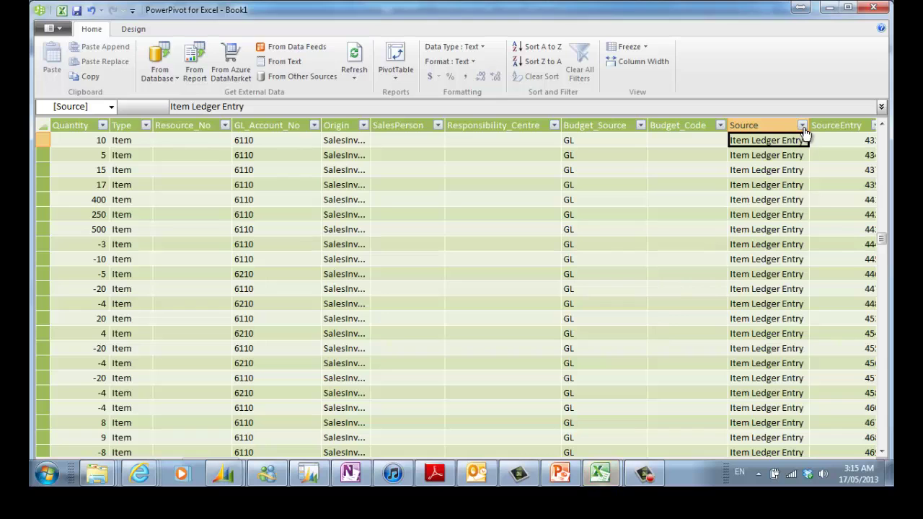
{"action": "left_click", "coordinate": [802, 126]}
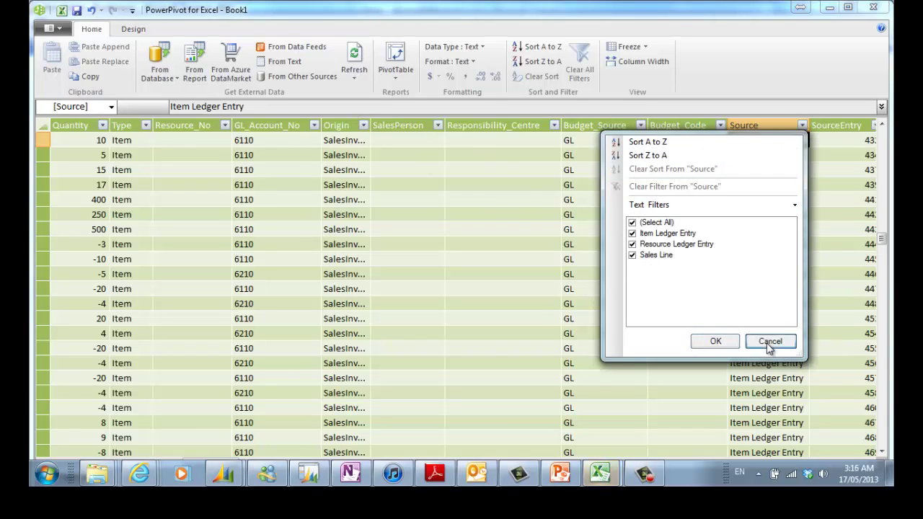
{"action": "left_click", "coordinate": [716, 341]}
{"action": "left_click", "coordinate": [364, 126]}
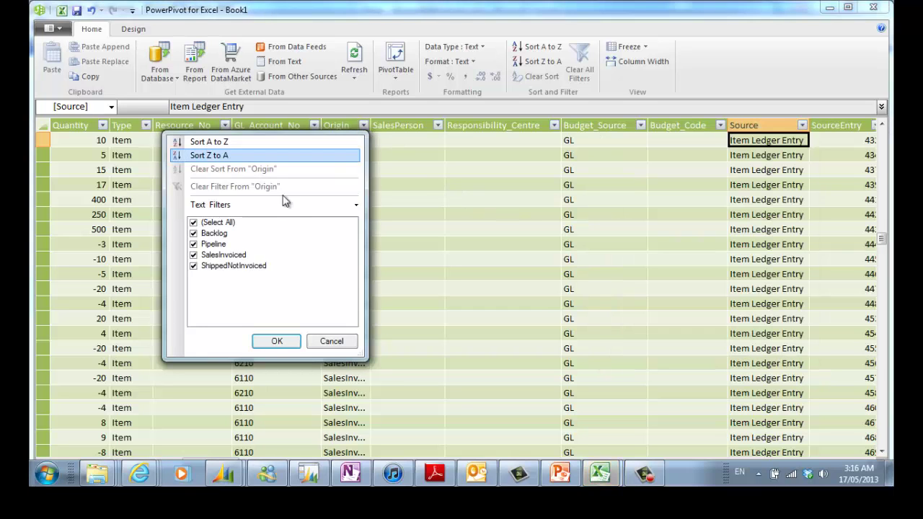
{"action": "left_click", "coordinate": [332, 342]}
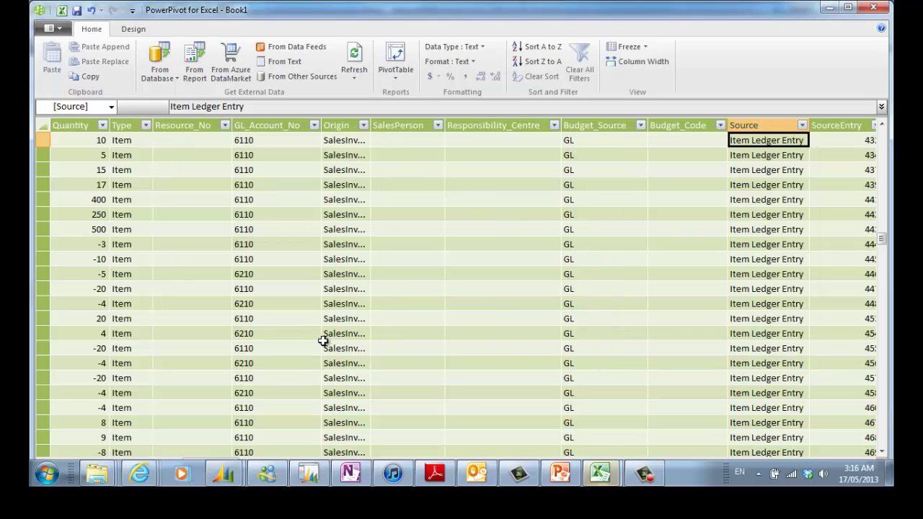